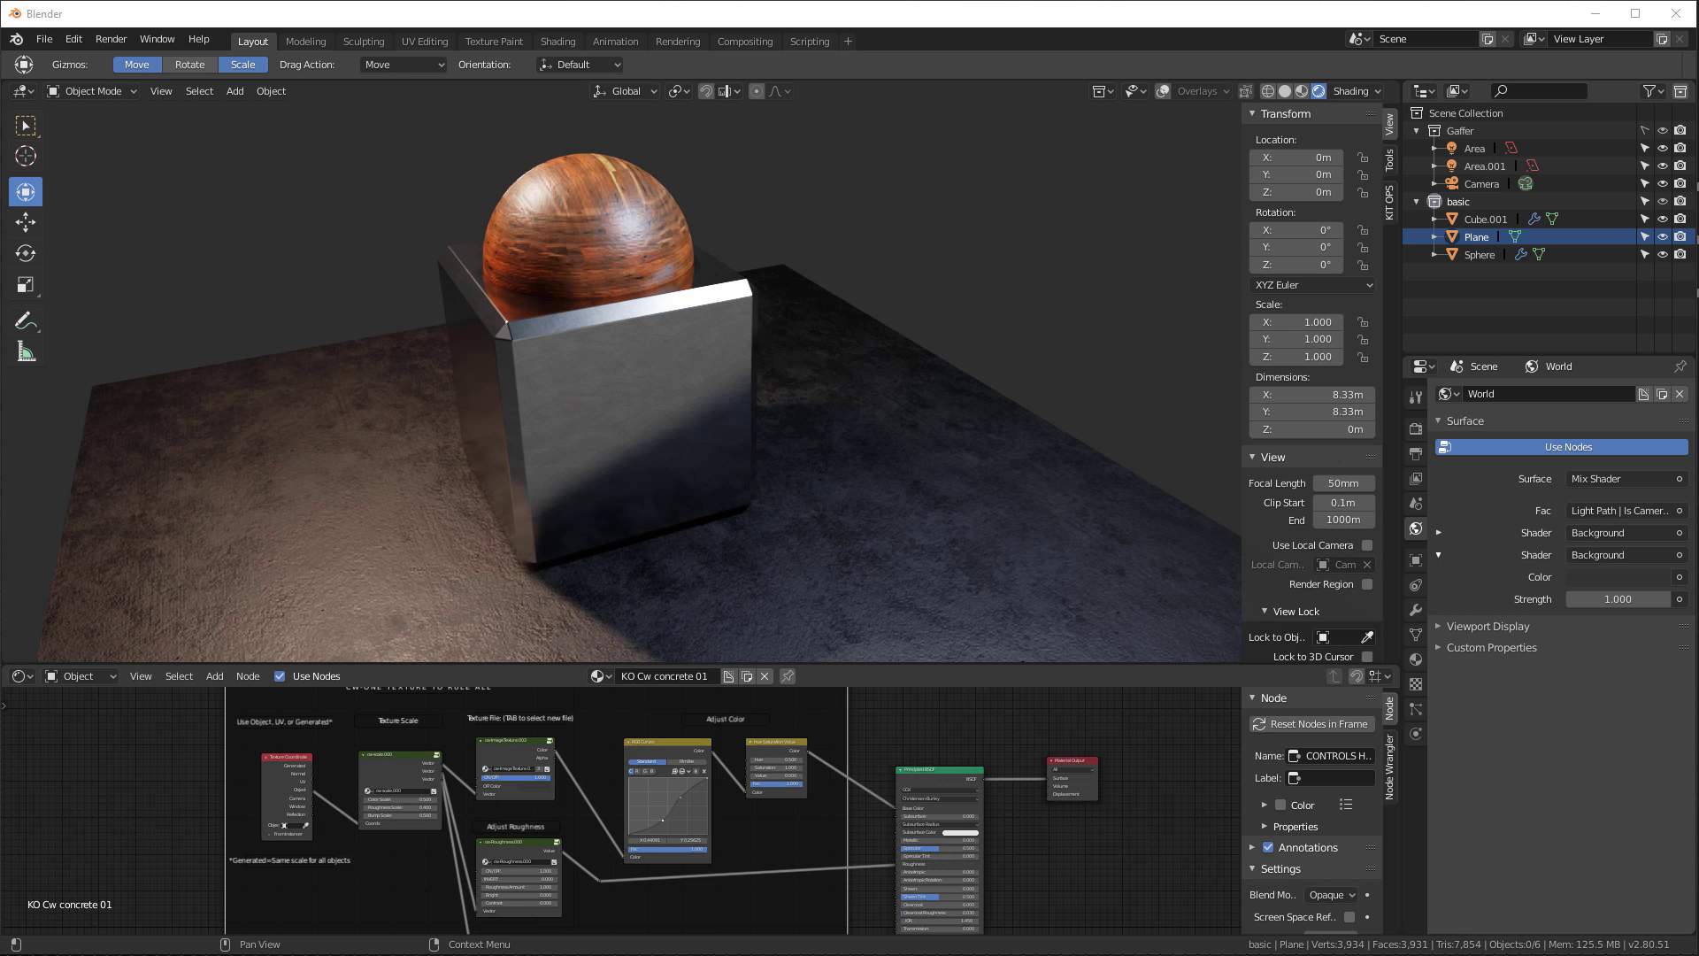
Filter the KIT OPS packs by "cw" and choose the CW Decals pack
{"action": "left_click", "coordinate": [1390, 208]}
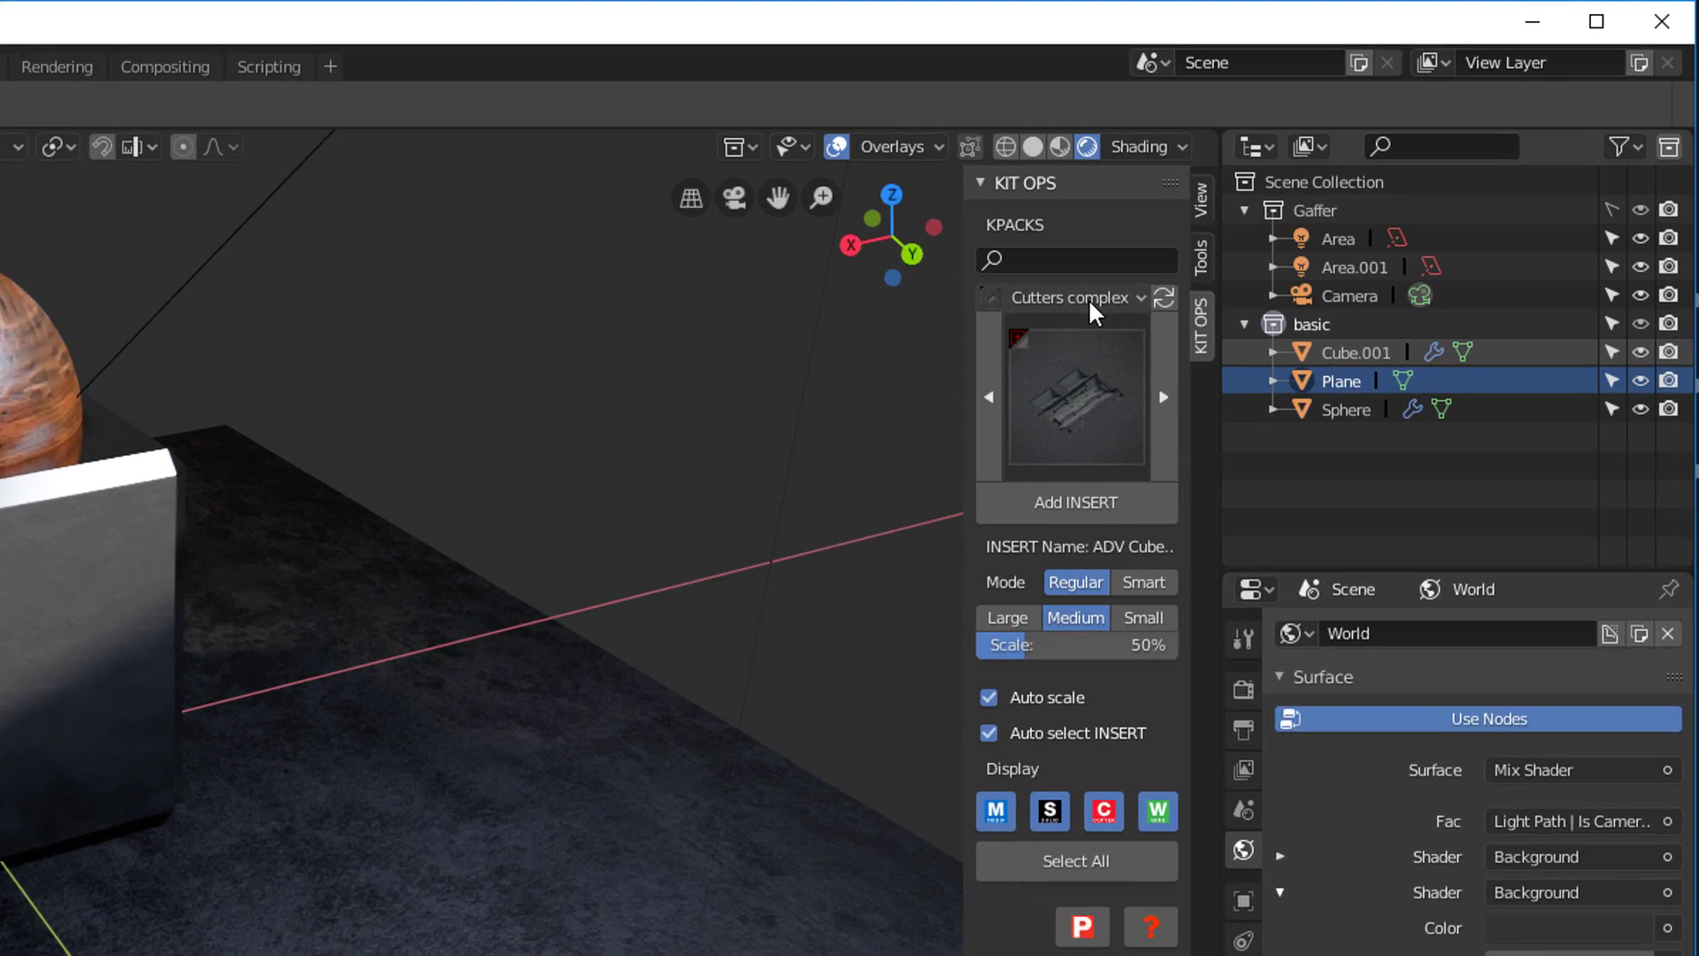
{"action": "left_click", "coordinate": [1065, 253]}
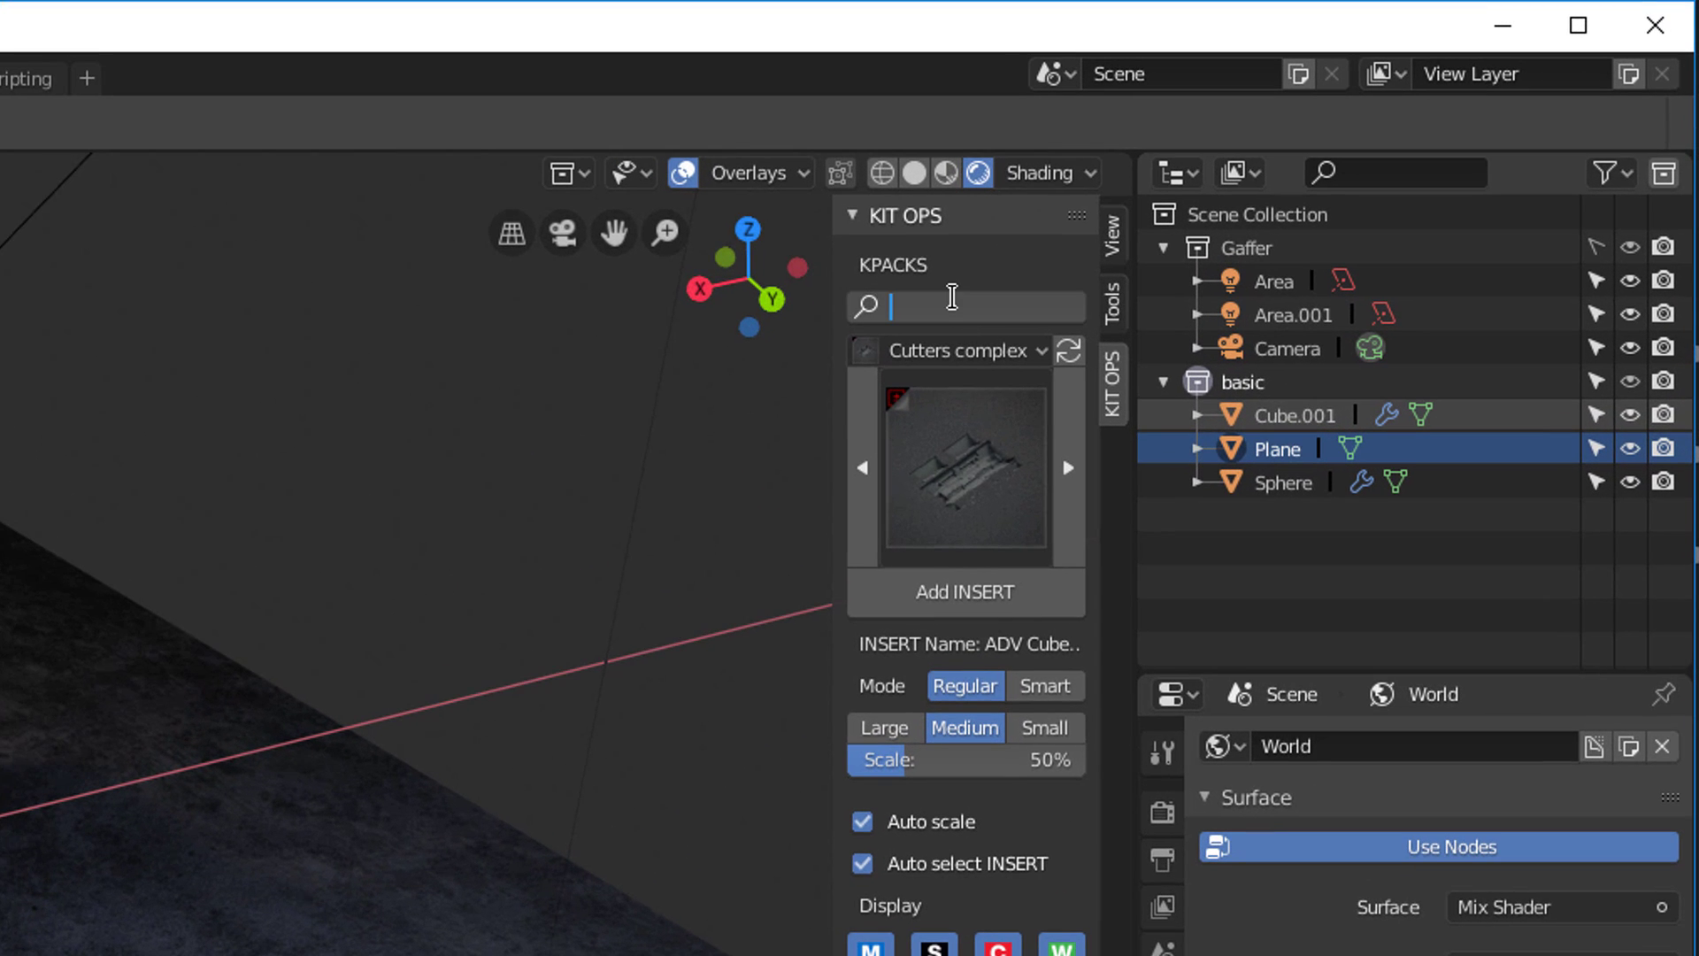
{"action": "type", "text": "cw"}
{"action": "key", "text": "Return"}
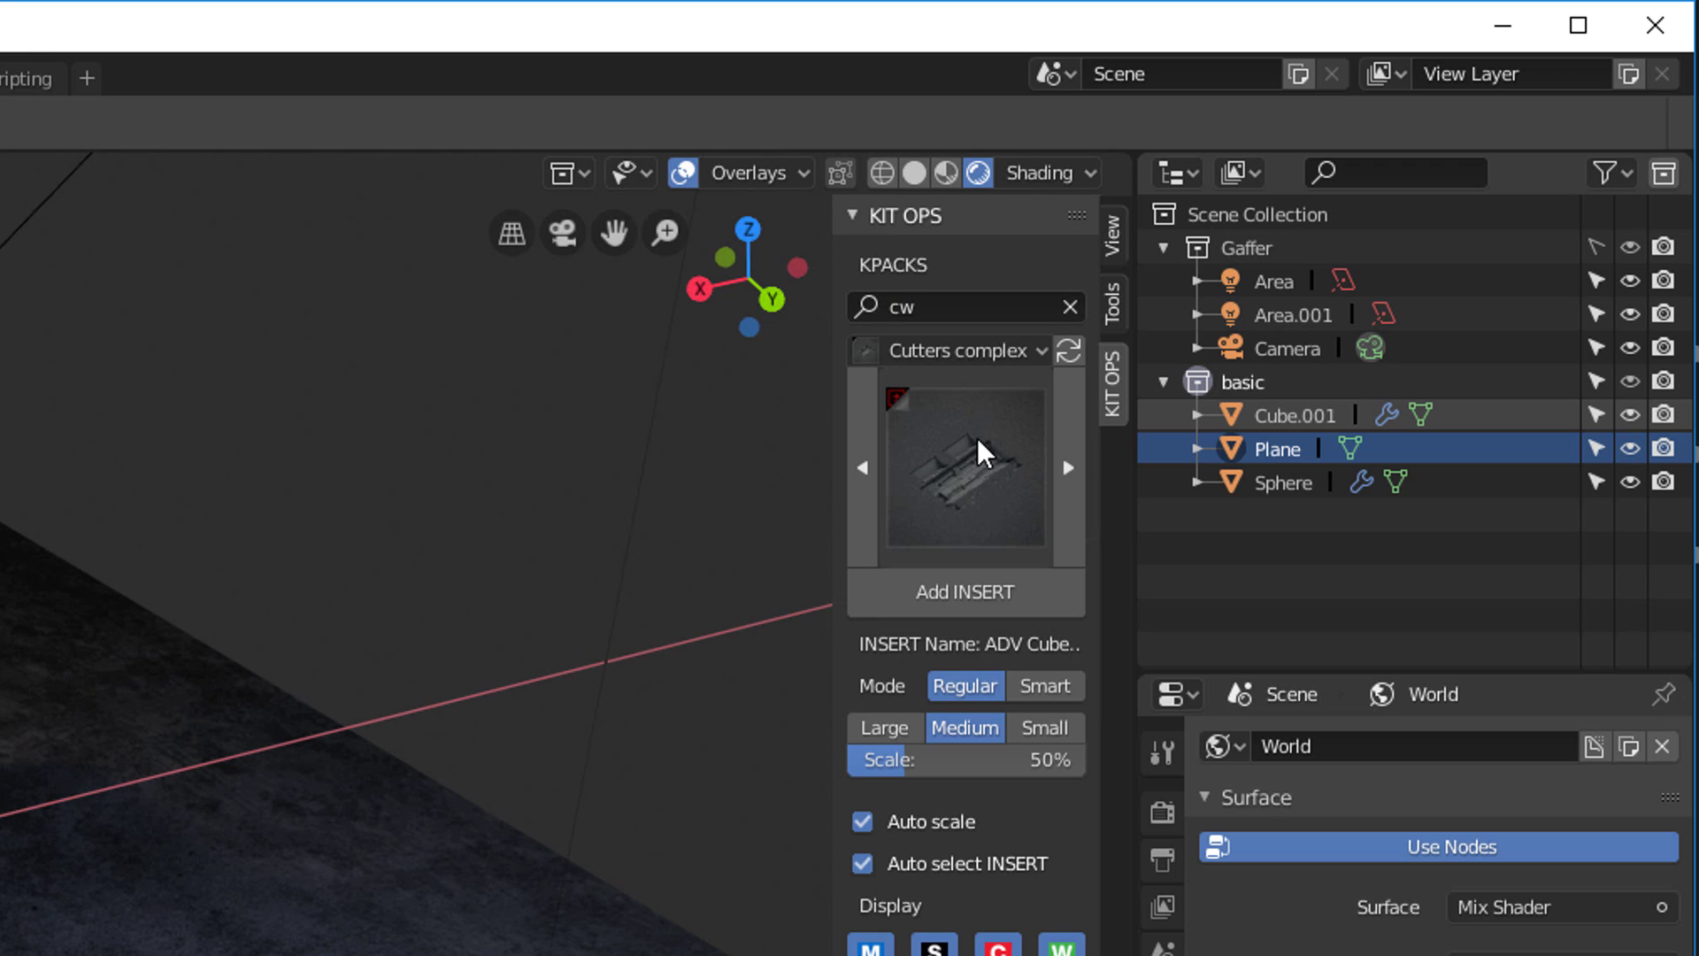
{"action": "left_click", "coordinate": [977, 347]}
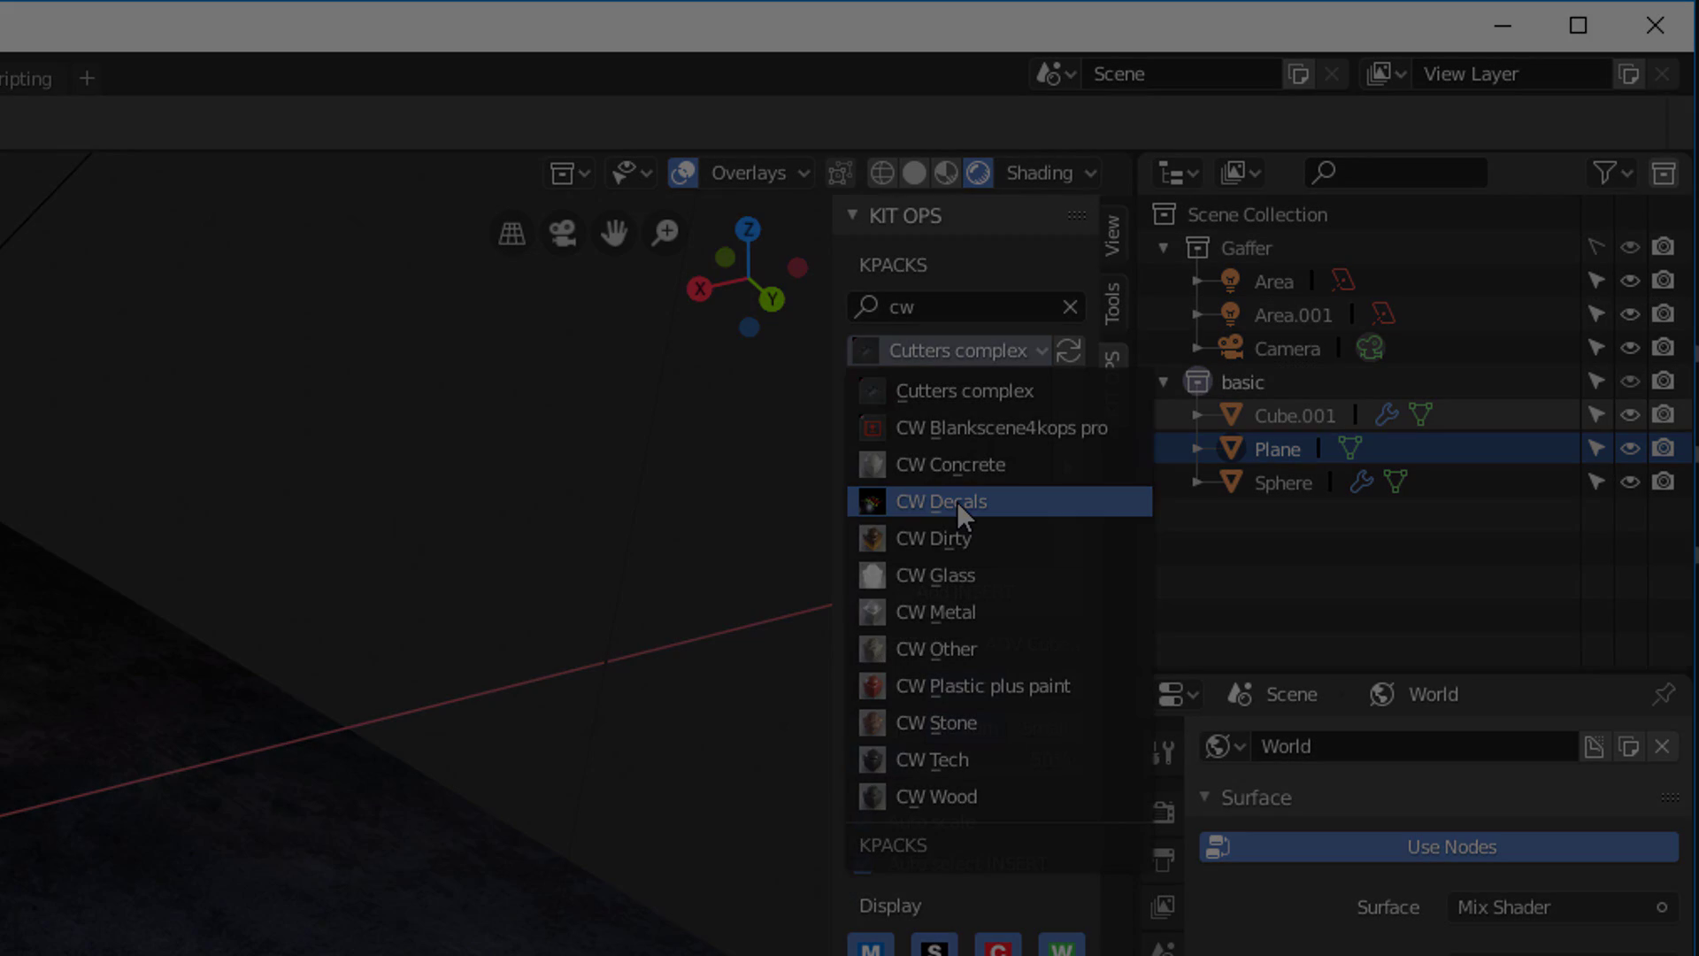
{"action": "left_click", "coordinate": [957, 500]}
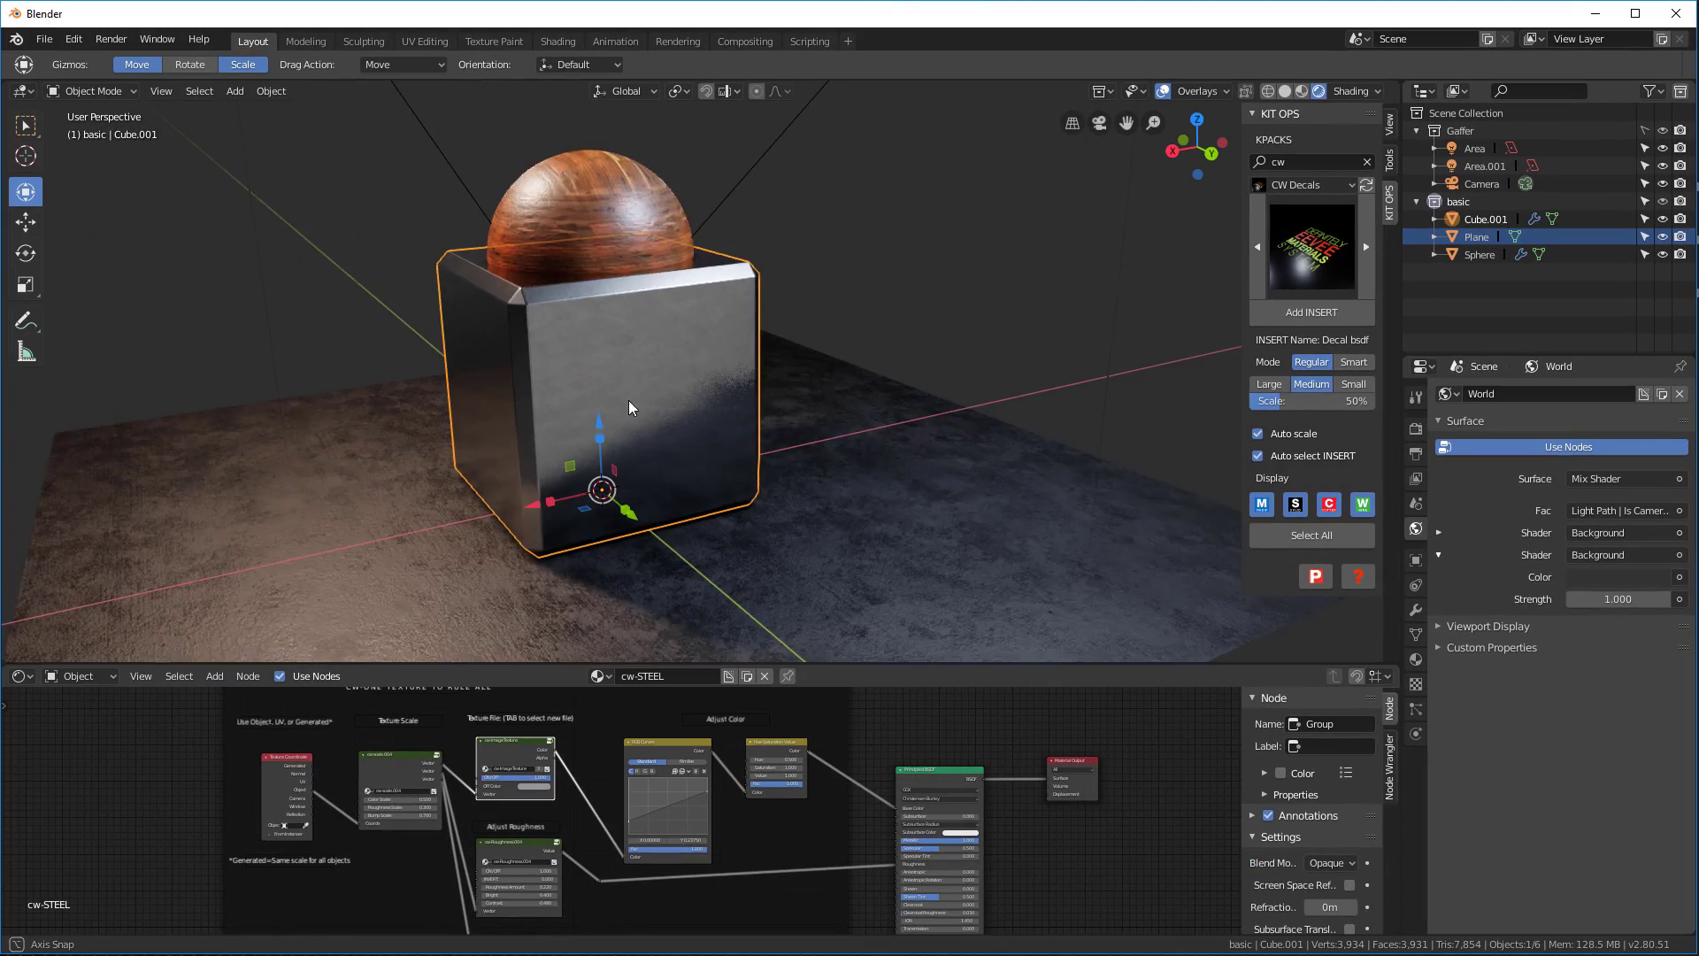
Add the Decal bsdf insert and place it on the front face of the metal cube
{"action": "left_click", "coordinate": [1309, 232]}
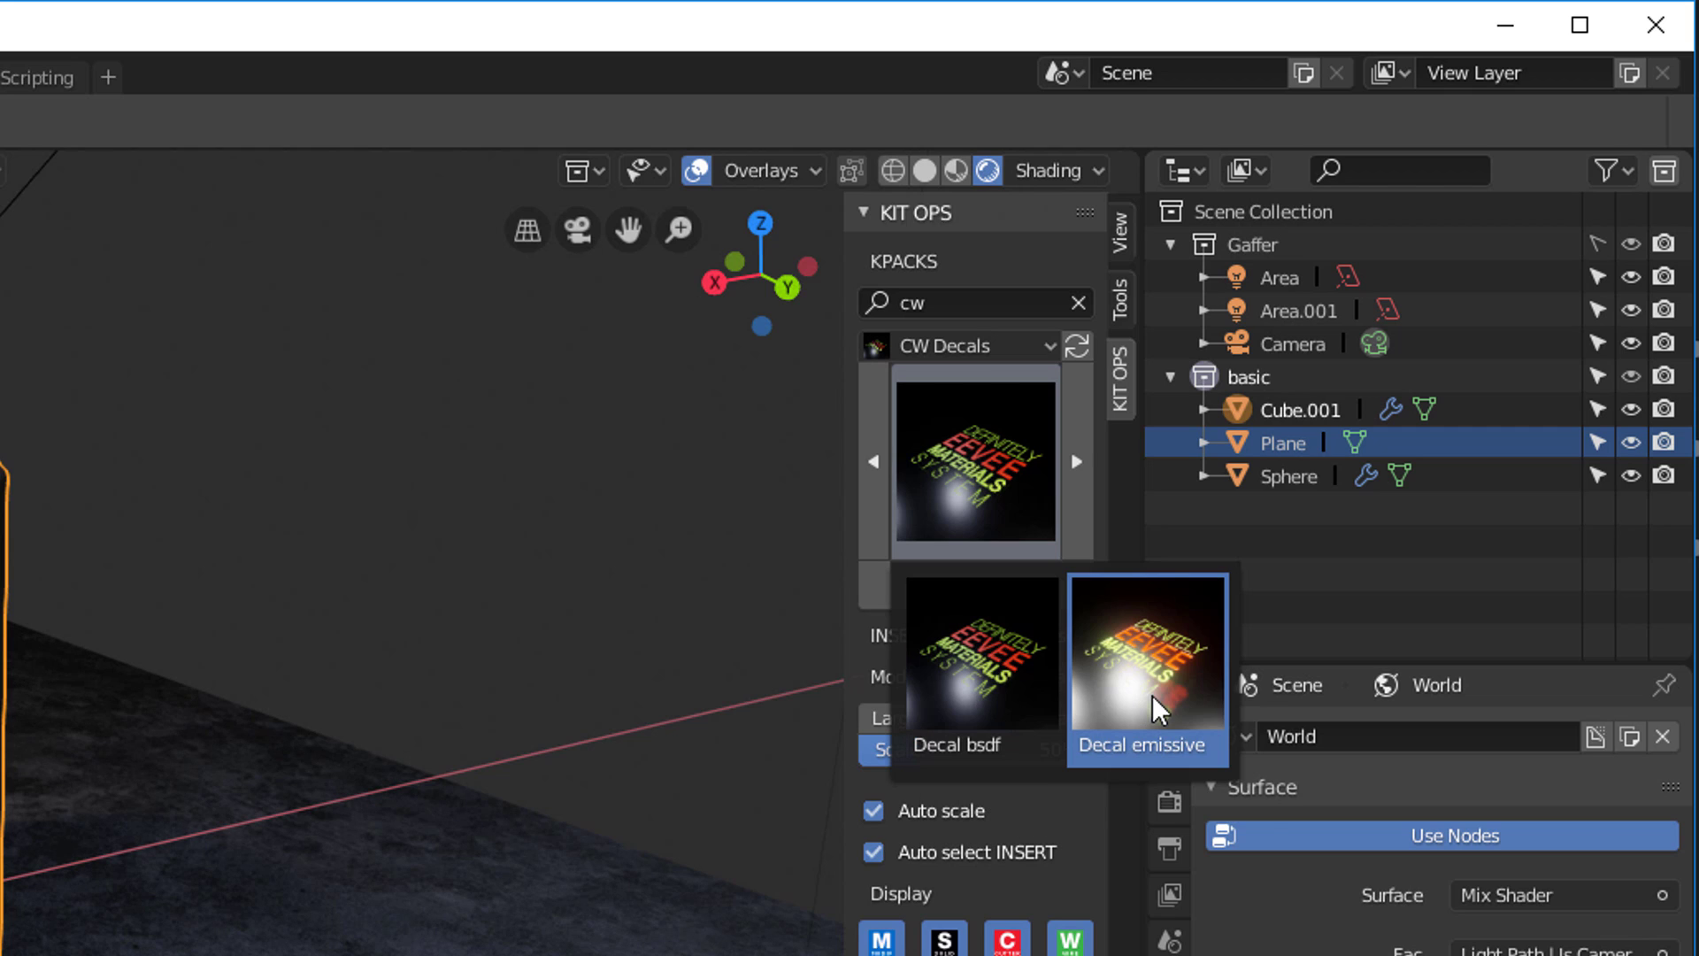
{"action": "left_click", "coordinate": [971, 668]}
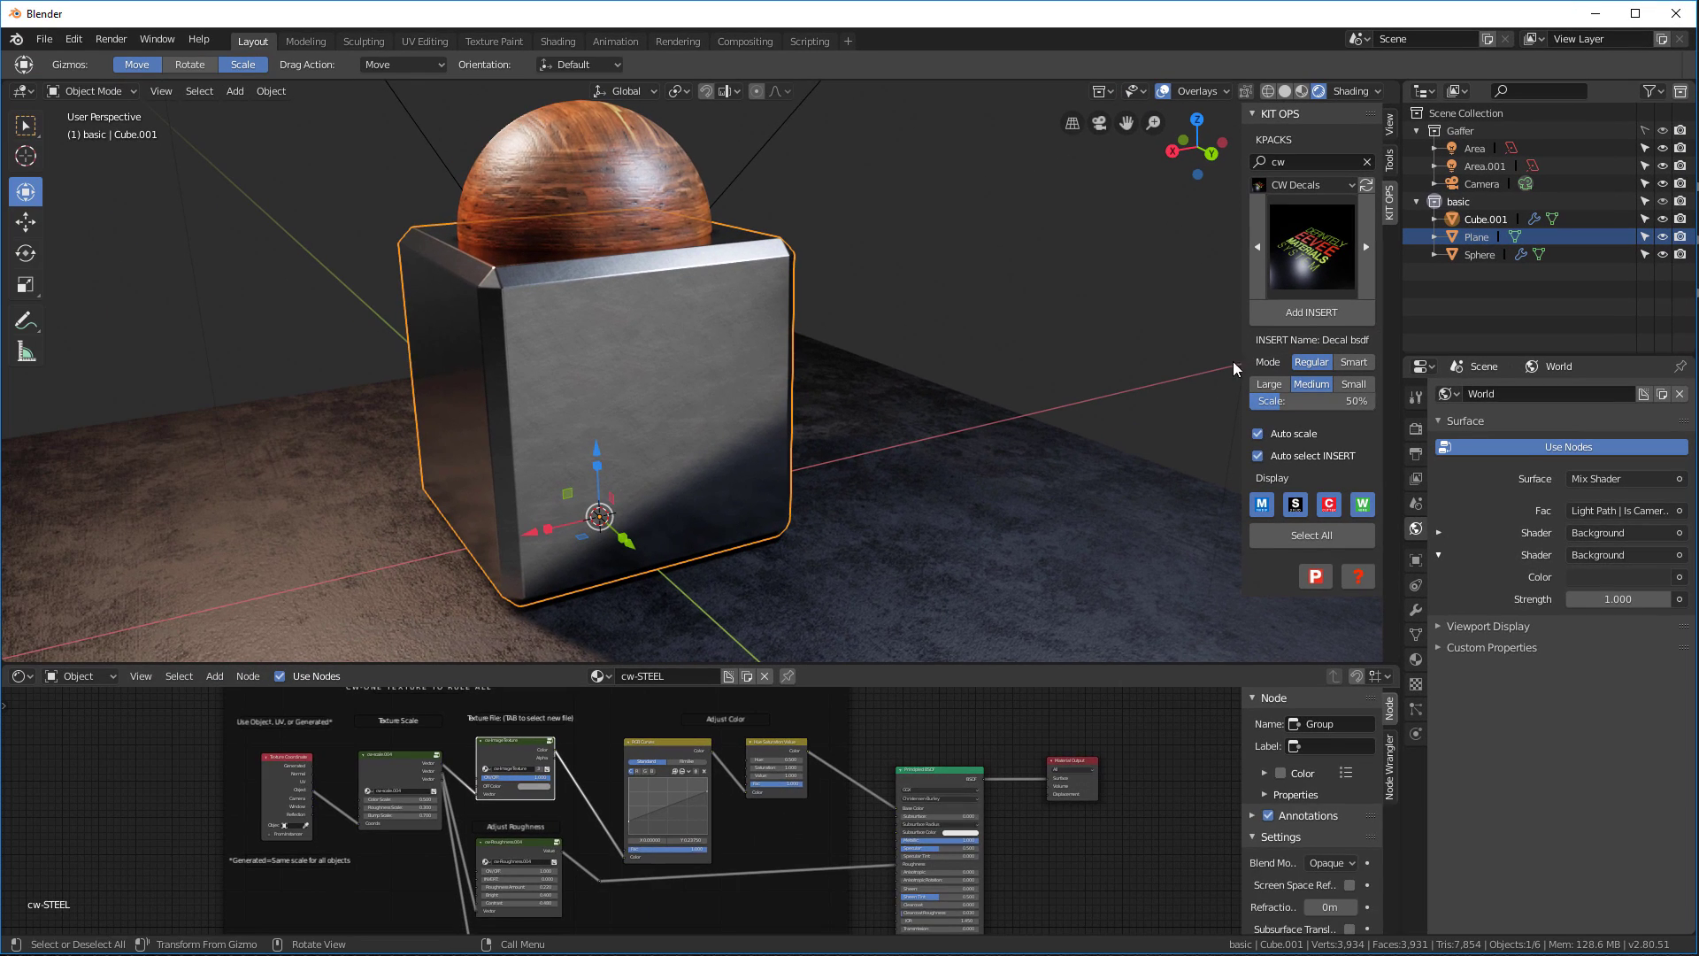
{"action": "left_click", "coordinate": [1266, 346]}
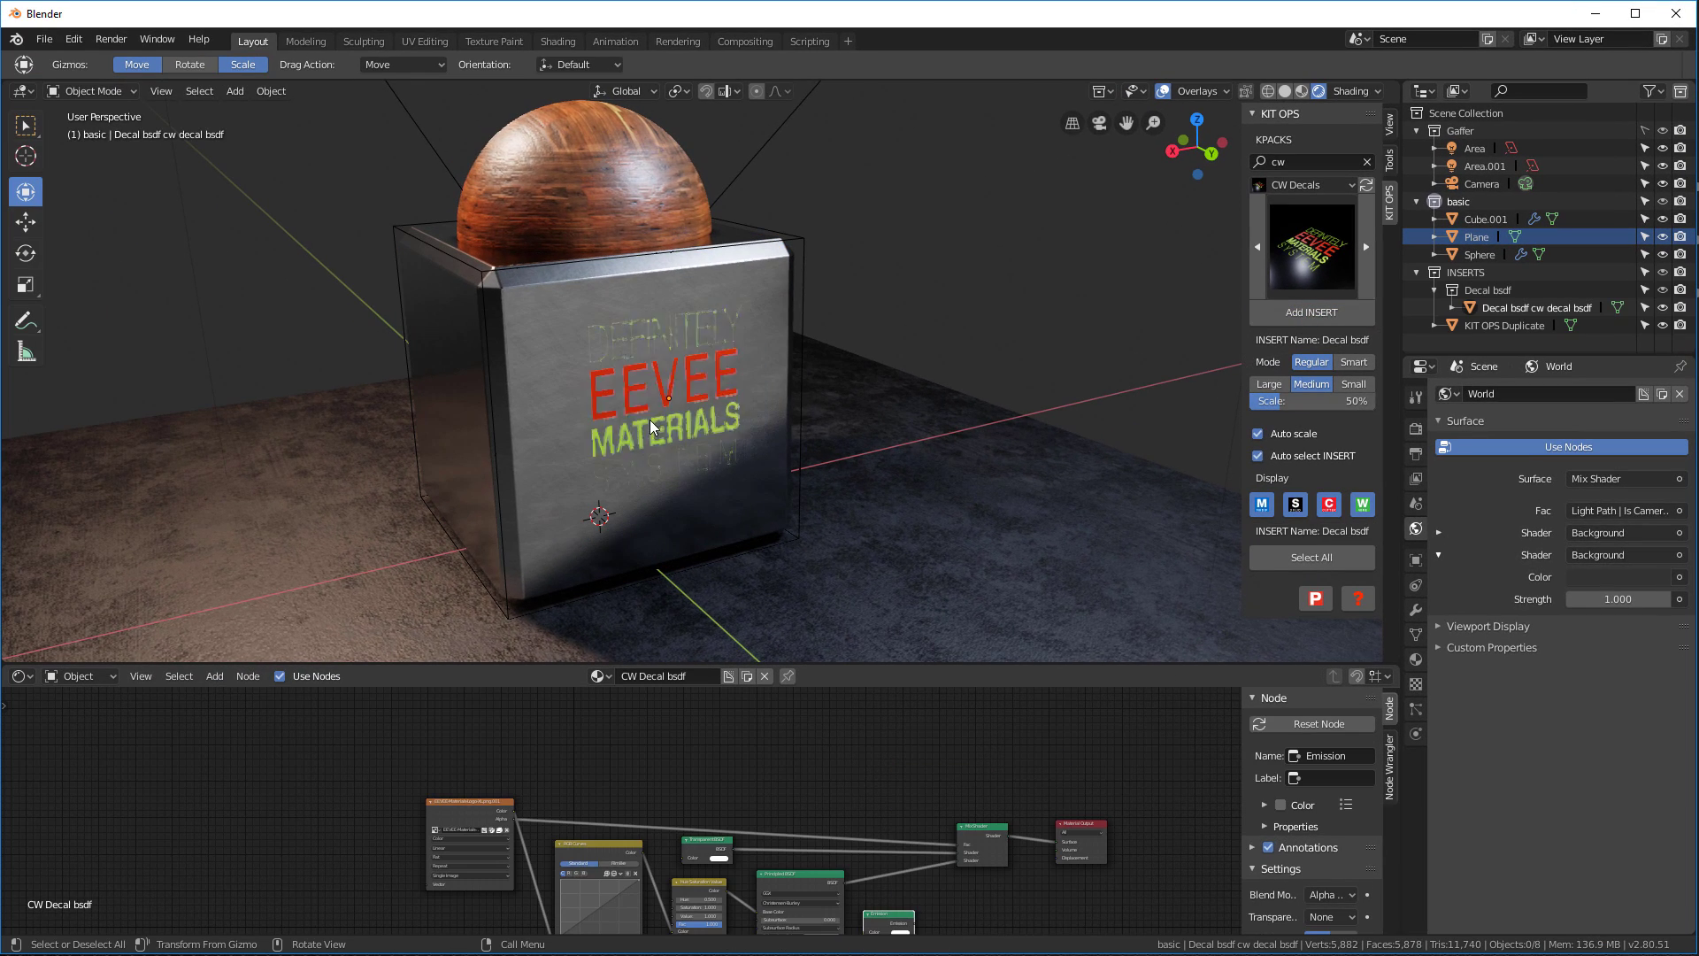
{"action": "left_click", "coordinate": [651, 416]}
{"action": "scroll", "coordinate": [639, 406], "scroll_direction": "up", "scroll_amount": 4}
{"action": "left_click", "coordinate": [579, 278]}
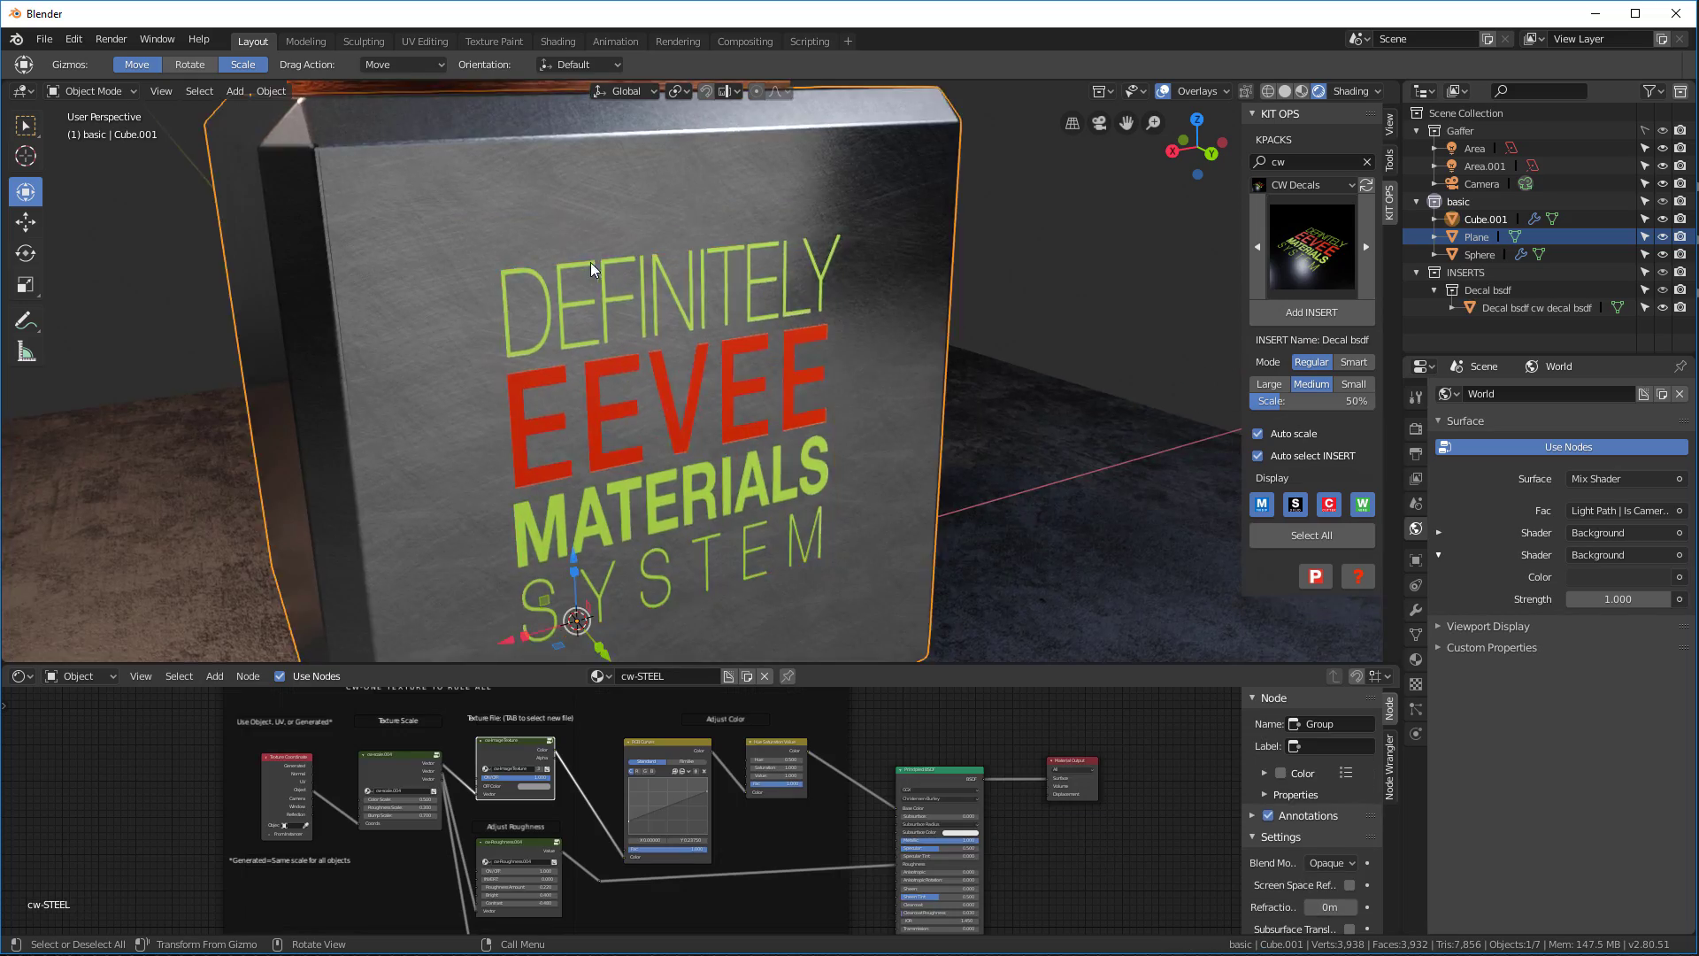
Select the placed decal and enlarge the node editor area showing its CW Decal bsdf material
{"action": "middle_click_drag", "start_coordinate": [591, 262], "coordinate": [681, 328]}
{"action": "scroll", "coordinate": [651, 348], "scroll_direction": "up", "scroll_amount": 3}
{"action": "scroll", "coordinate": [653, 350], "scroll_direction": "down", "scroll_amount": 3}
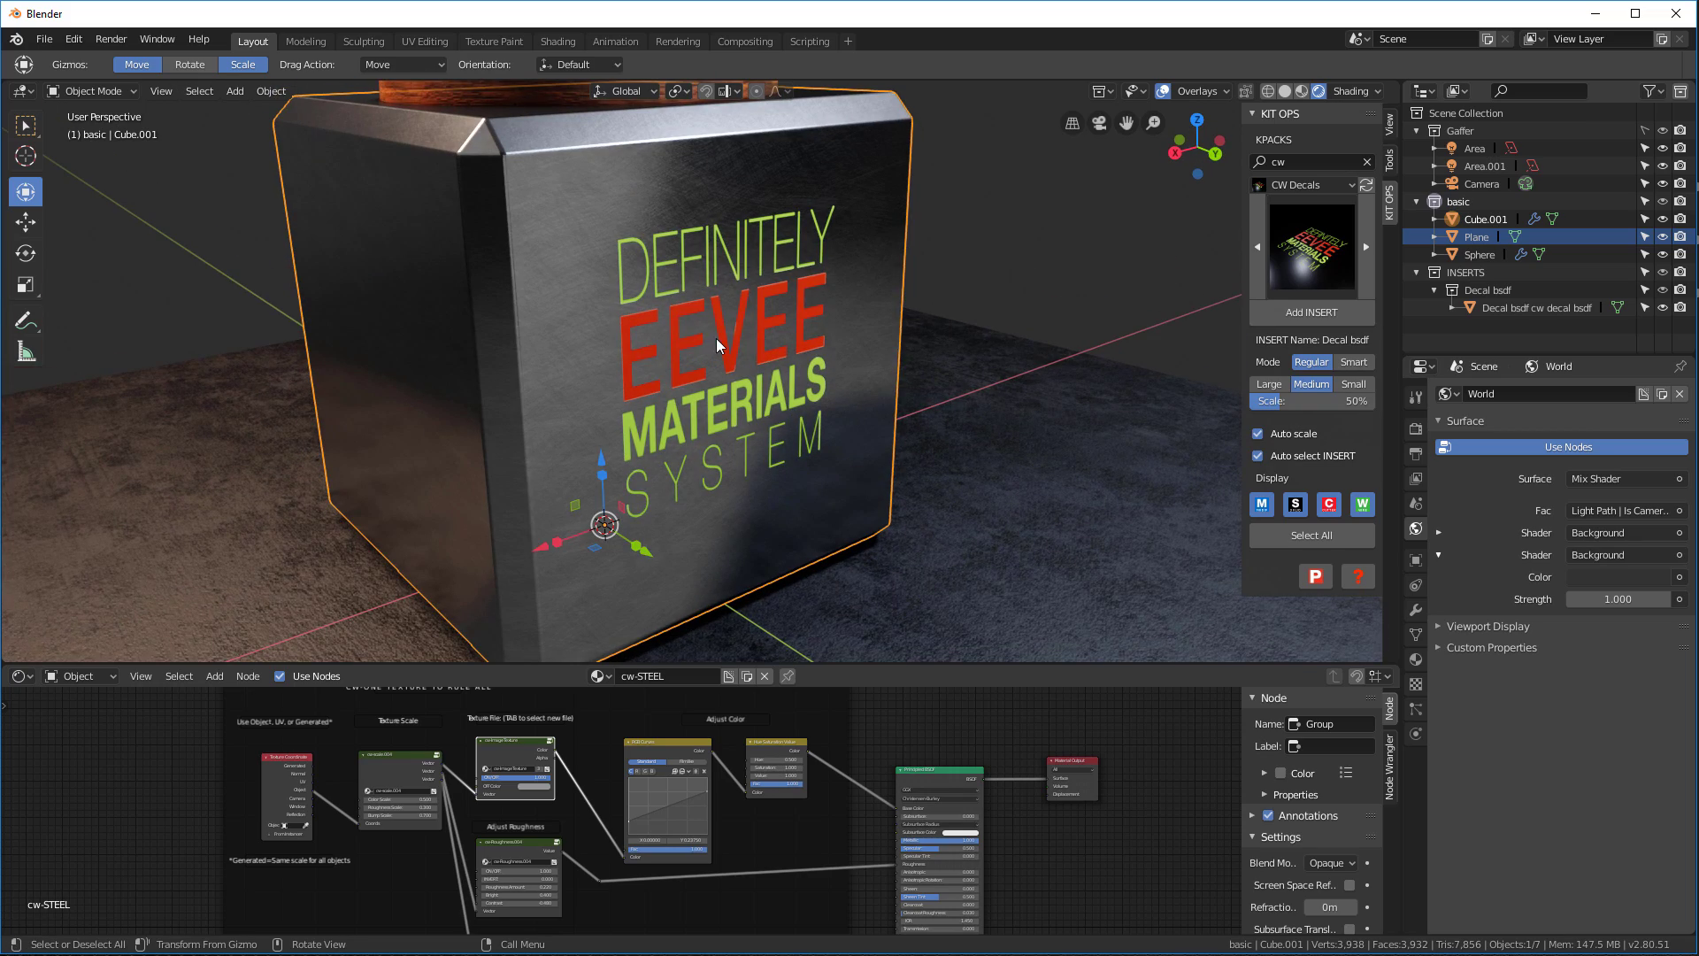
{"action": "left_click", "coordinate": [724, 339]}
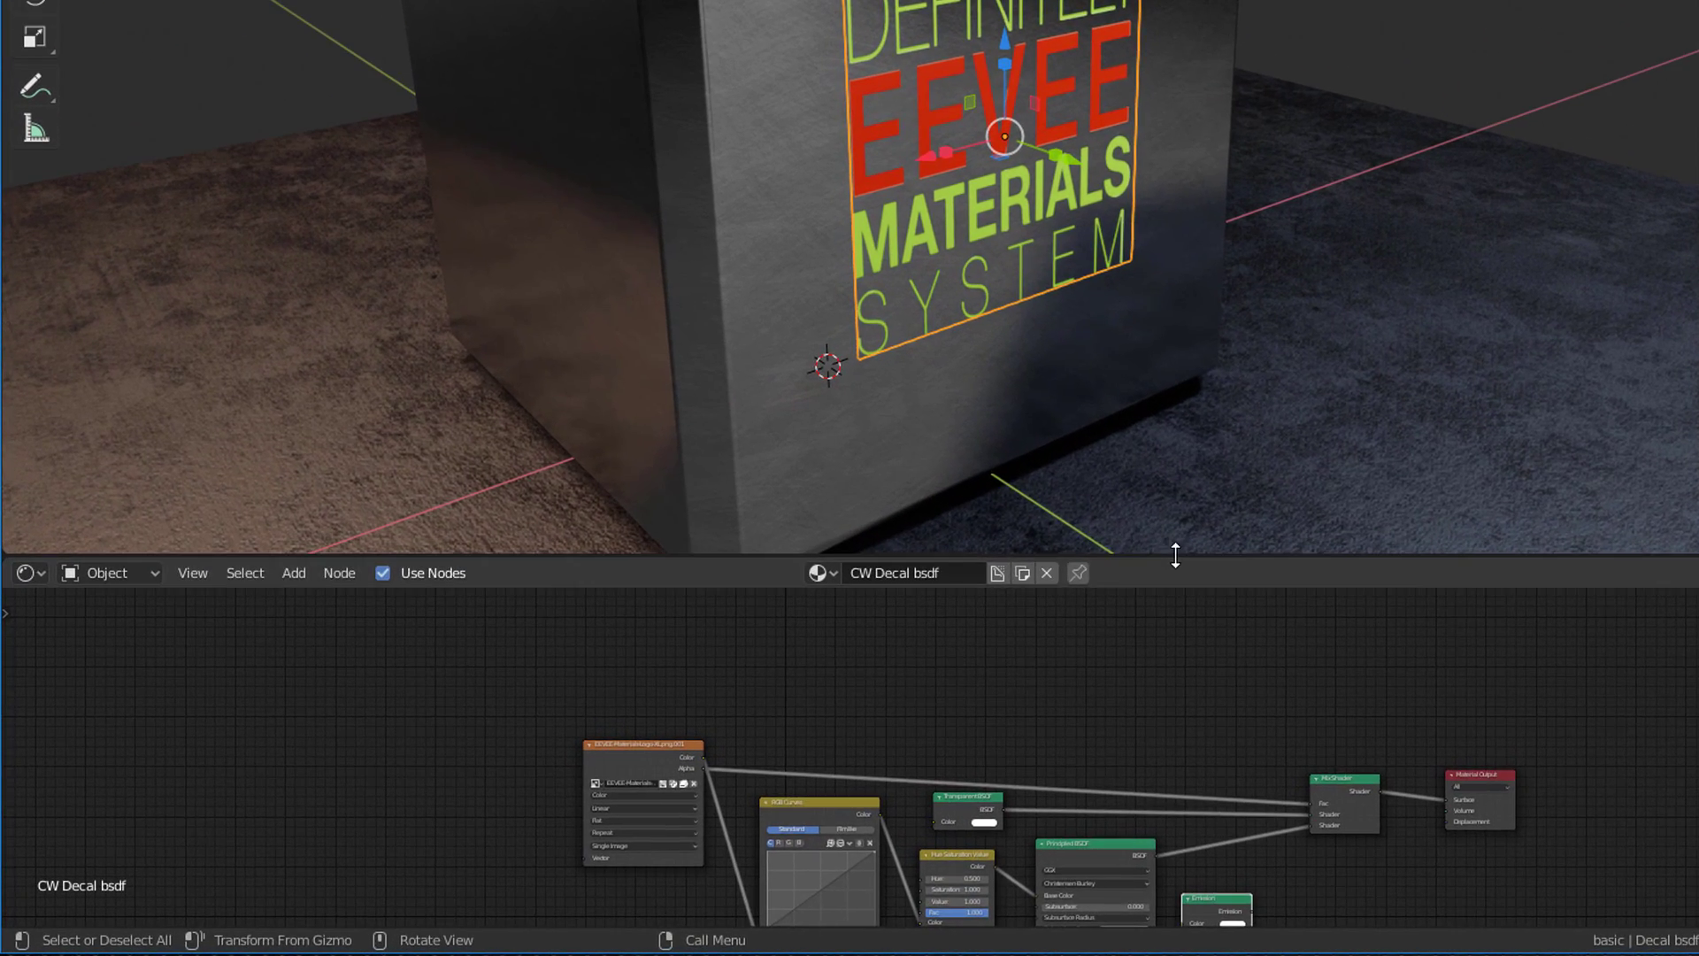
{"action": "left_click_drag", "start_coordinate": [1176, 555], "coordinate": [1177, 321]}
{"action": "scroll", "coordinate": [359, 540], "scroll_direction": "up", "scroll_amount": 5}
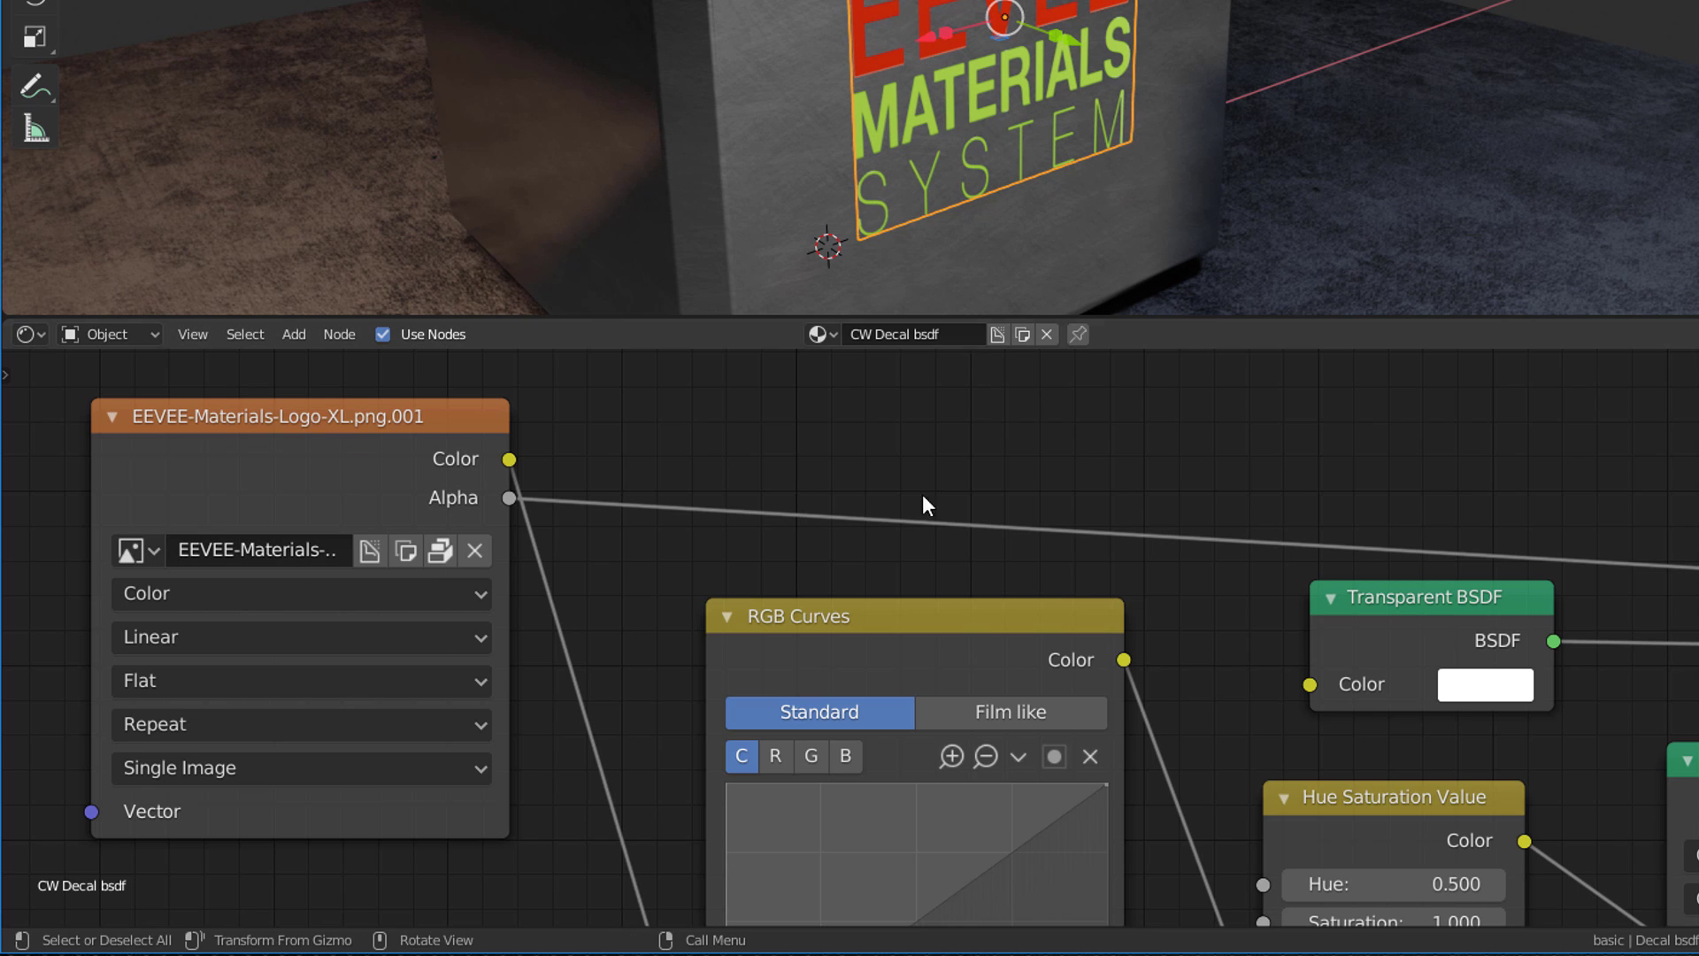
Unpack the decal's logo image using the file from the current directory, and open the image file browser without choosing a replacement
{"action": "left_click", "coordinate": [441, 551]}
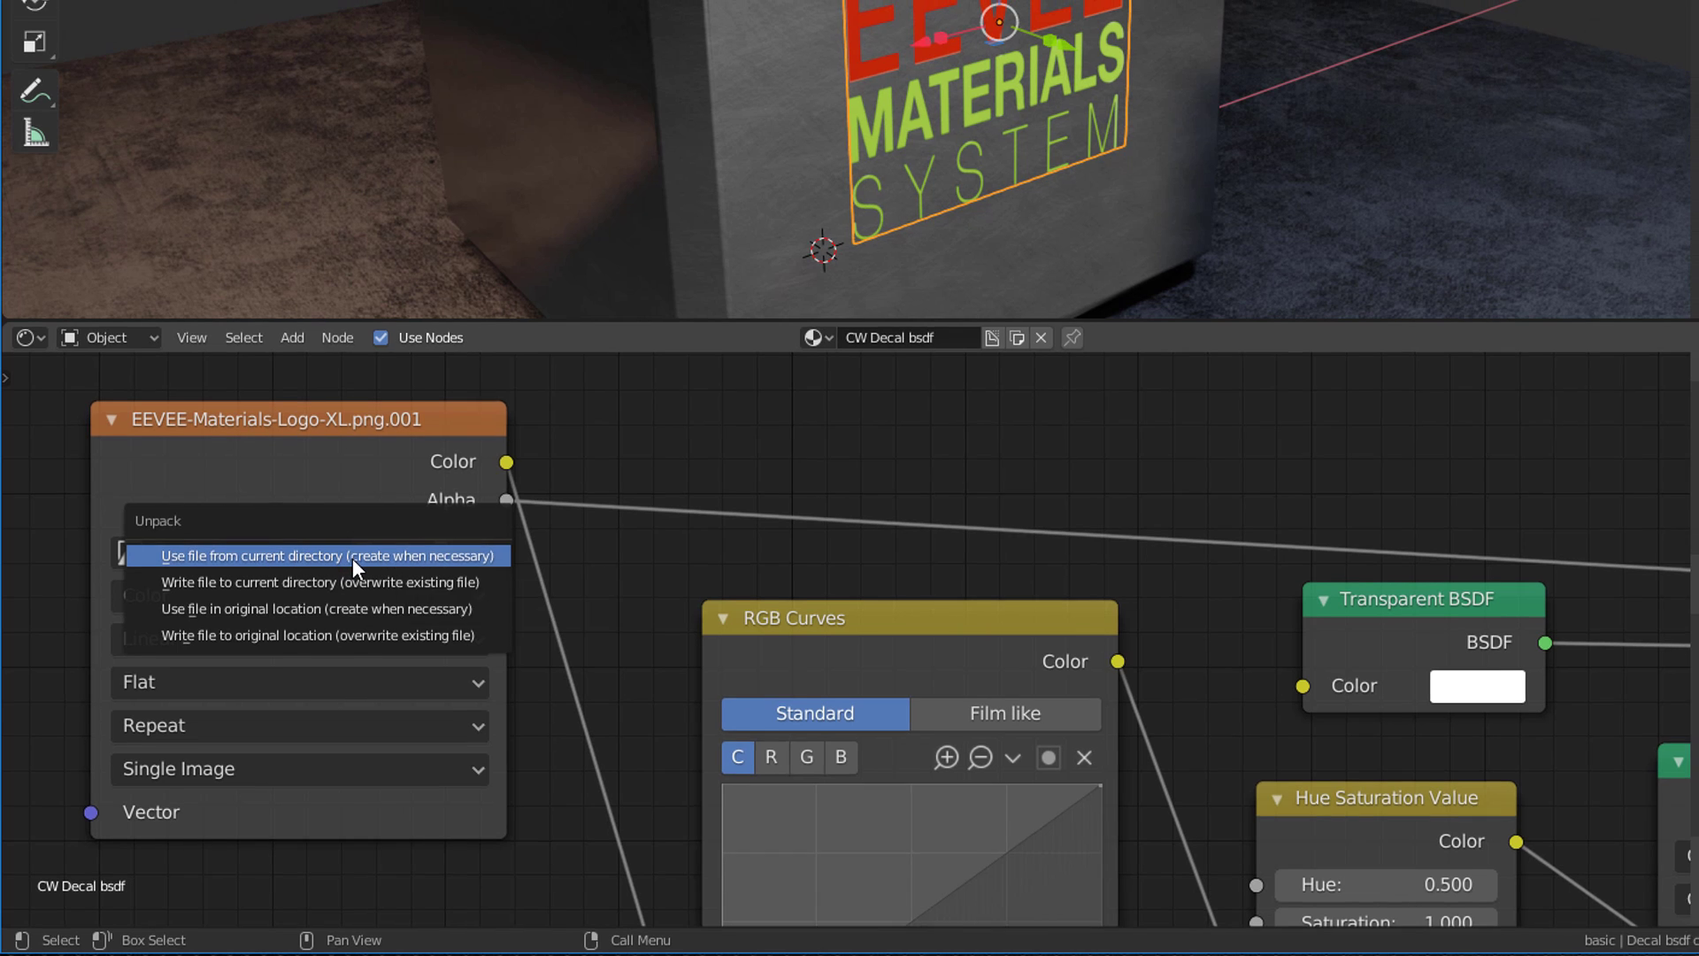
{"action": "left_click", "coordinate": [352, 553]}
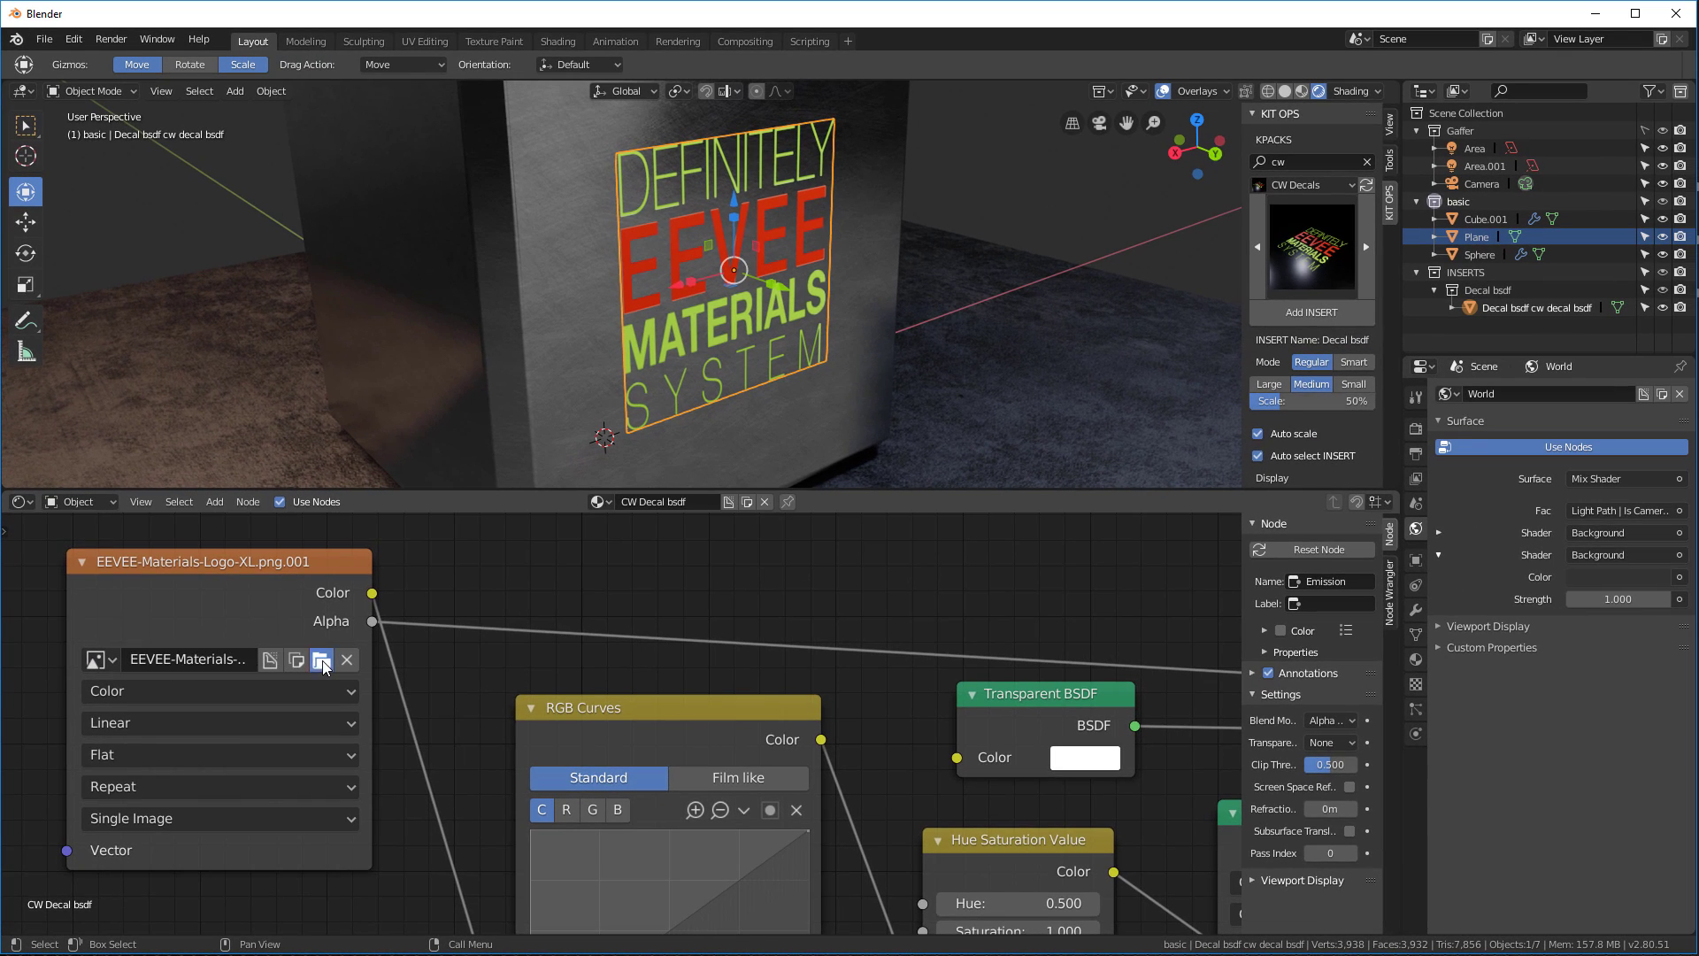
{"action": "left_click", "coordinate": [321, 661]}
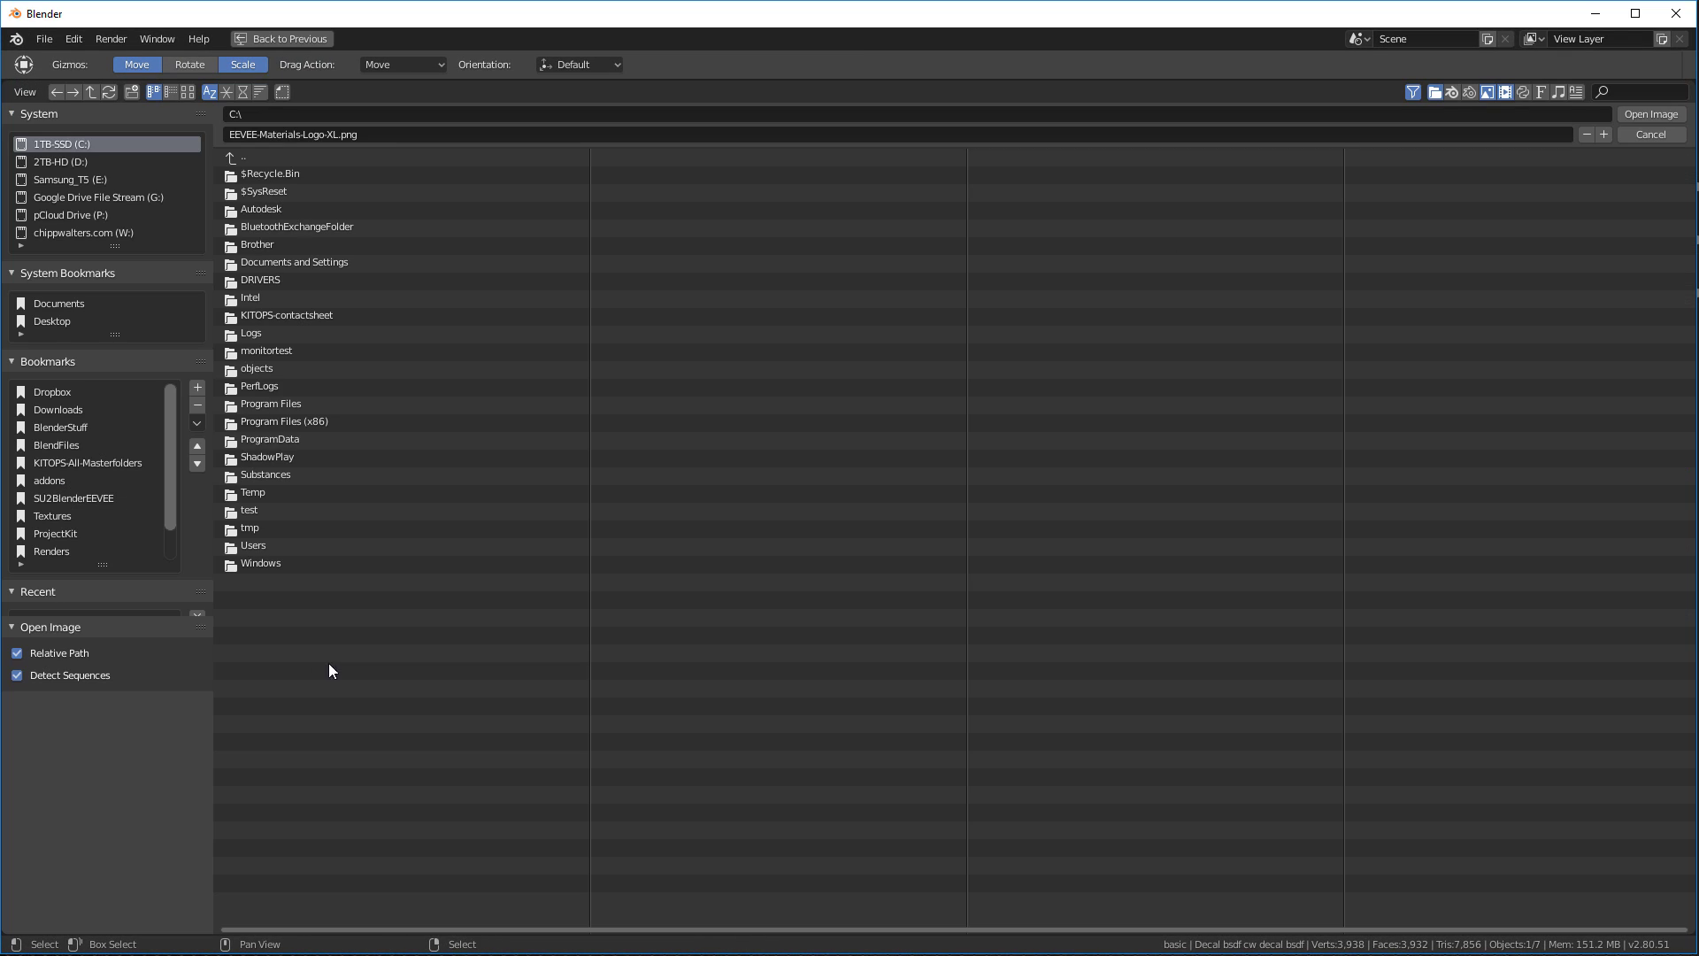
{"action": "left_click", "coordinate": [1648, 132]}
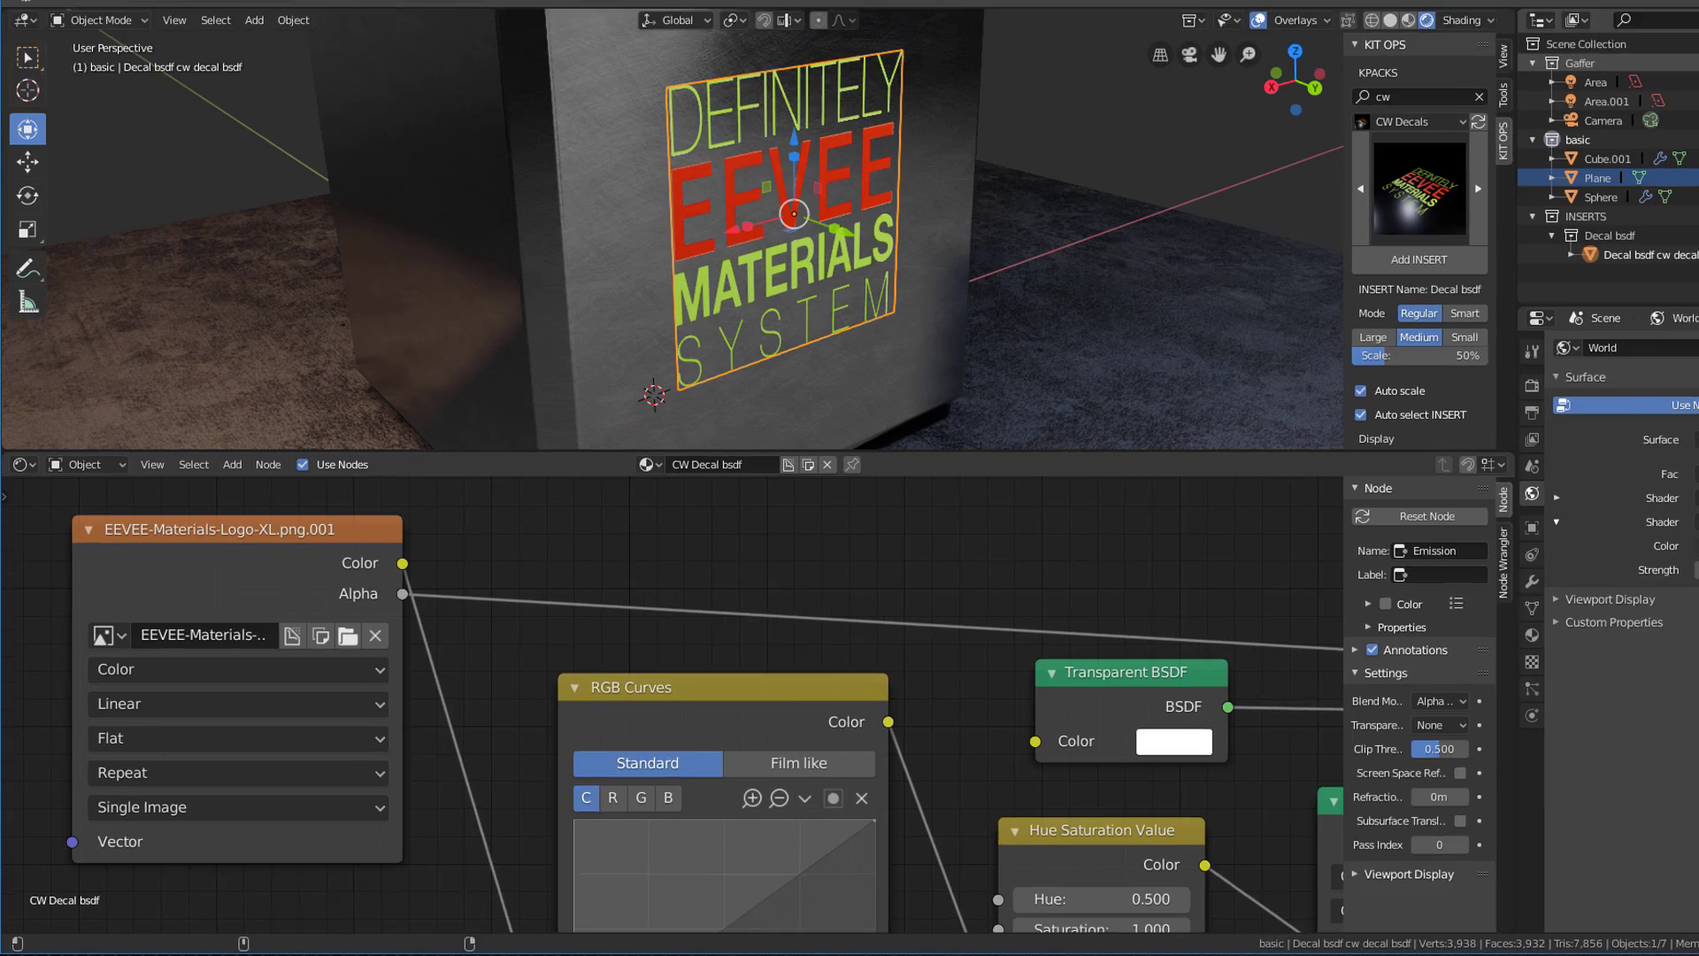
Reposition the RGB Curves and Hue Saturation Value nodes slightly lower in the decal's node tree
{"action": "scroll", "coordinate": [991, 604], "scroll_direction": "down", "scroll_amount": 3}
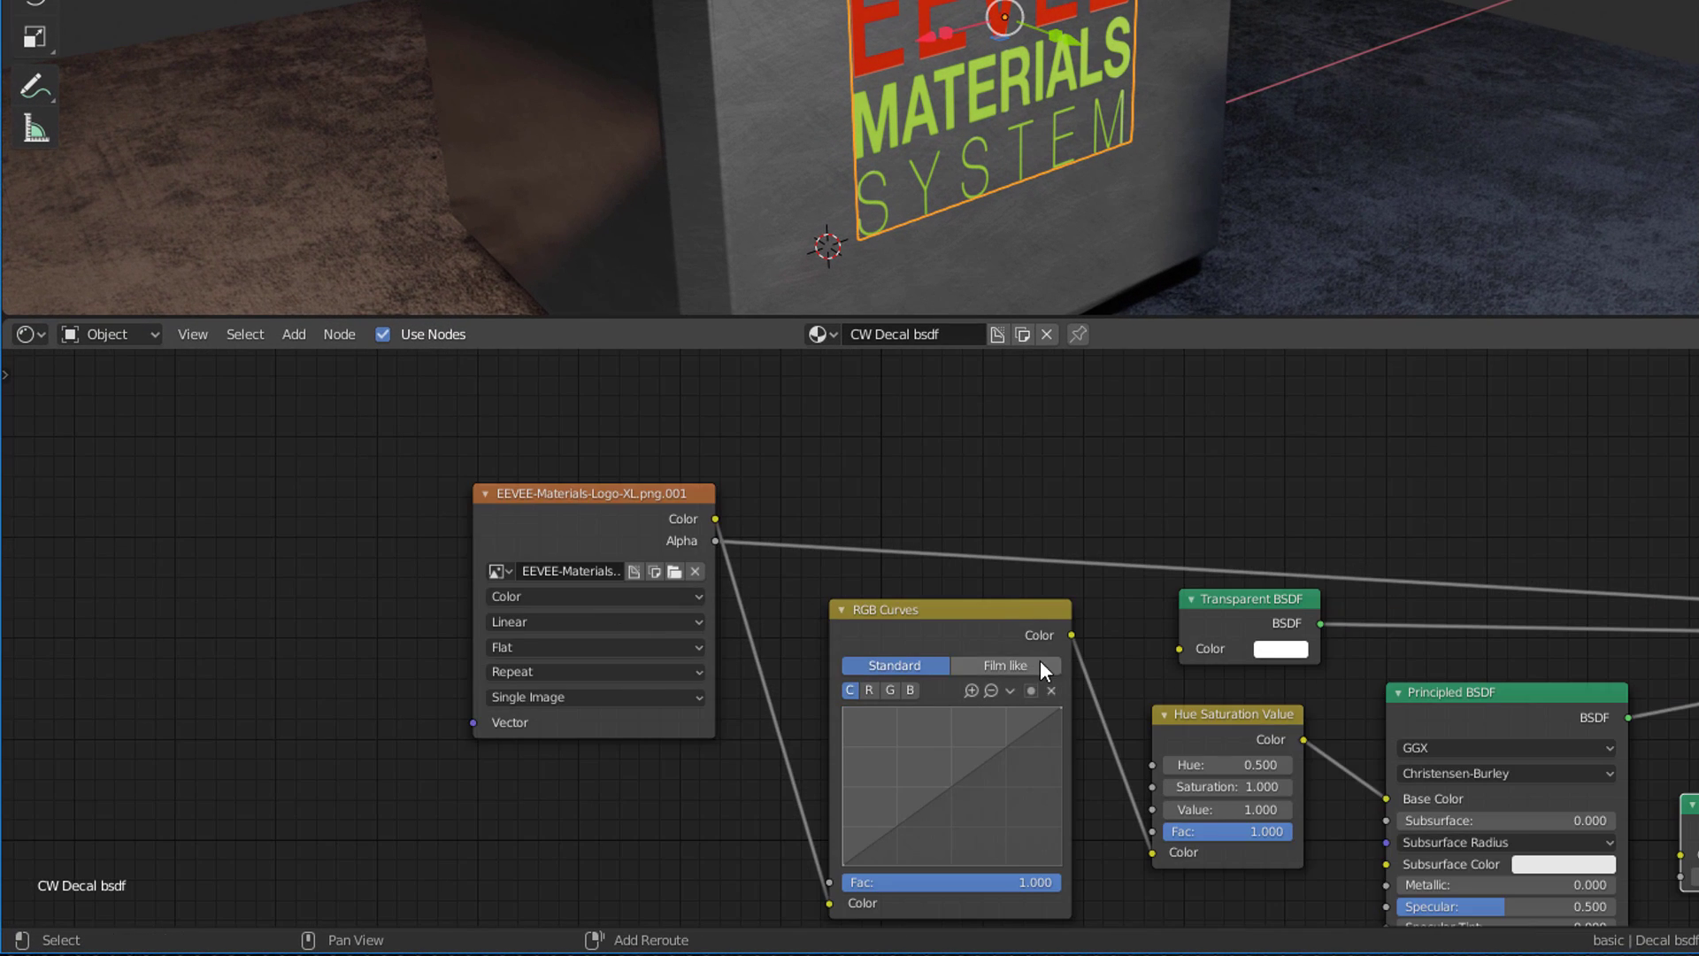
{"action": "middle_click_drag", "start_coordinate": [1042, 668], "coordinate": [899, 576]}
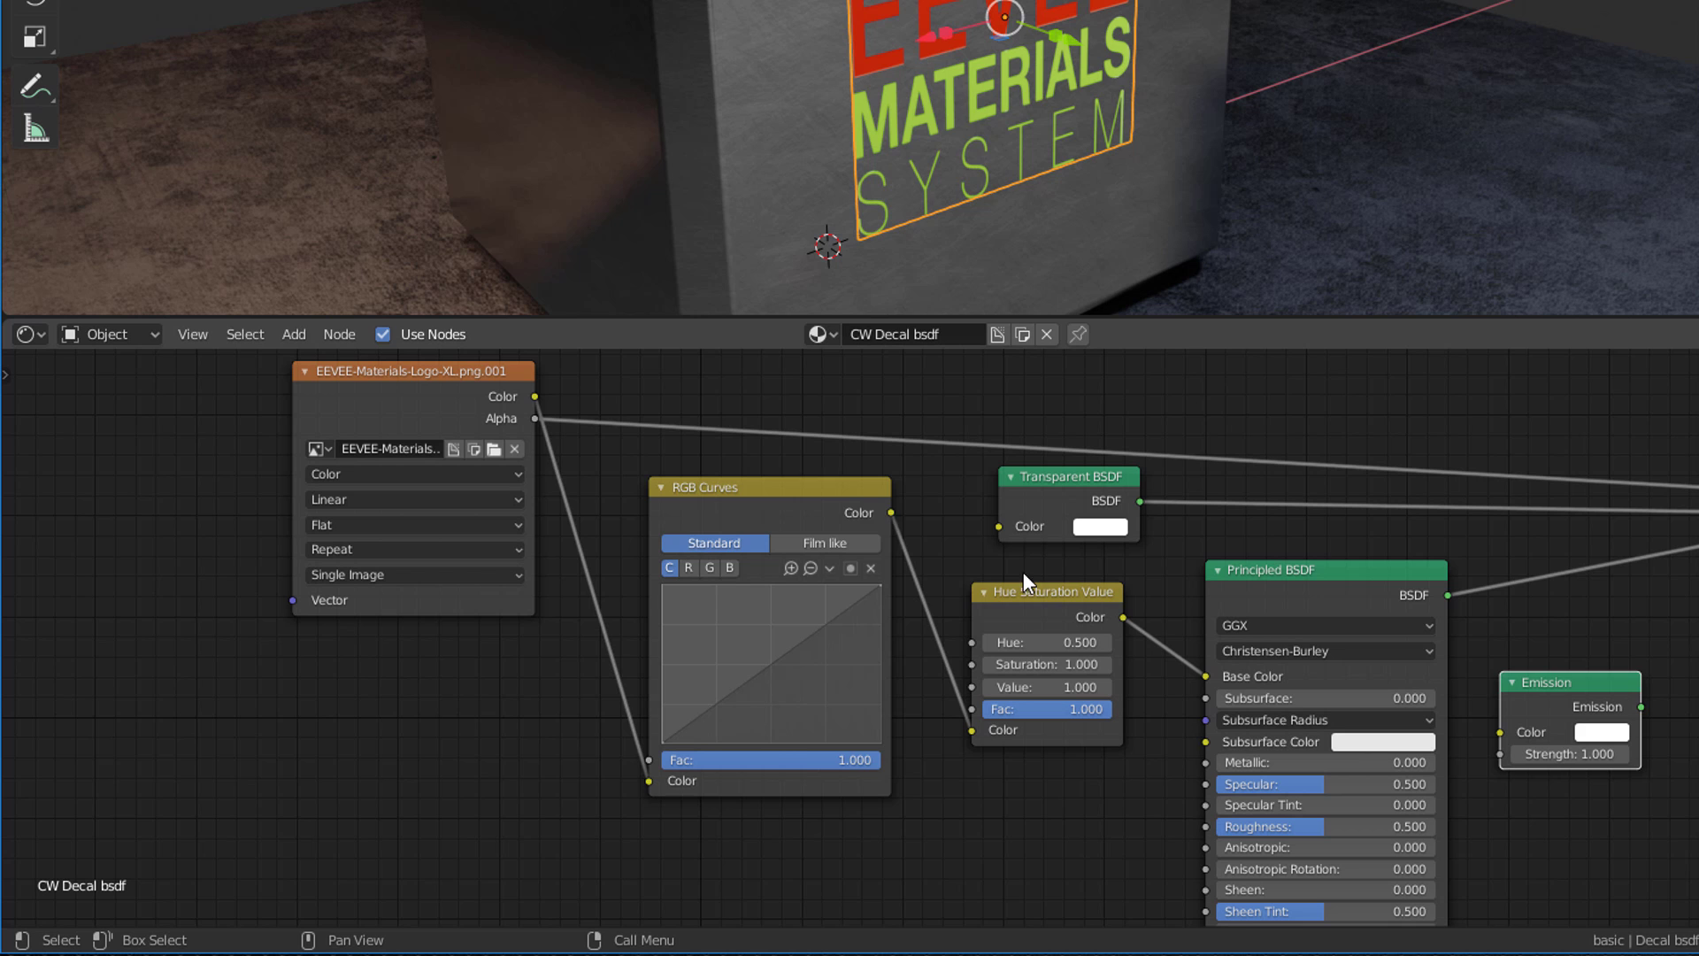
{"action": "left_click_drag", "start_coordinate": [850, 488], "coordinate": [827, 507]}
{"action": "left_click_drag", "start_coordinate": [1051, 602], "coordinate": [1021, 662]}
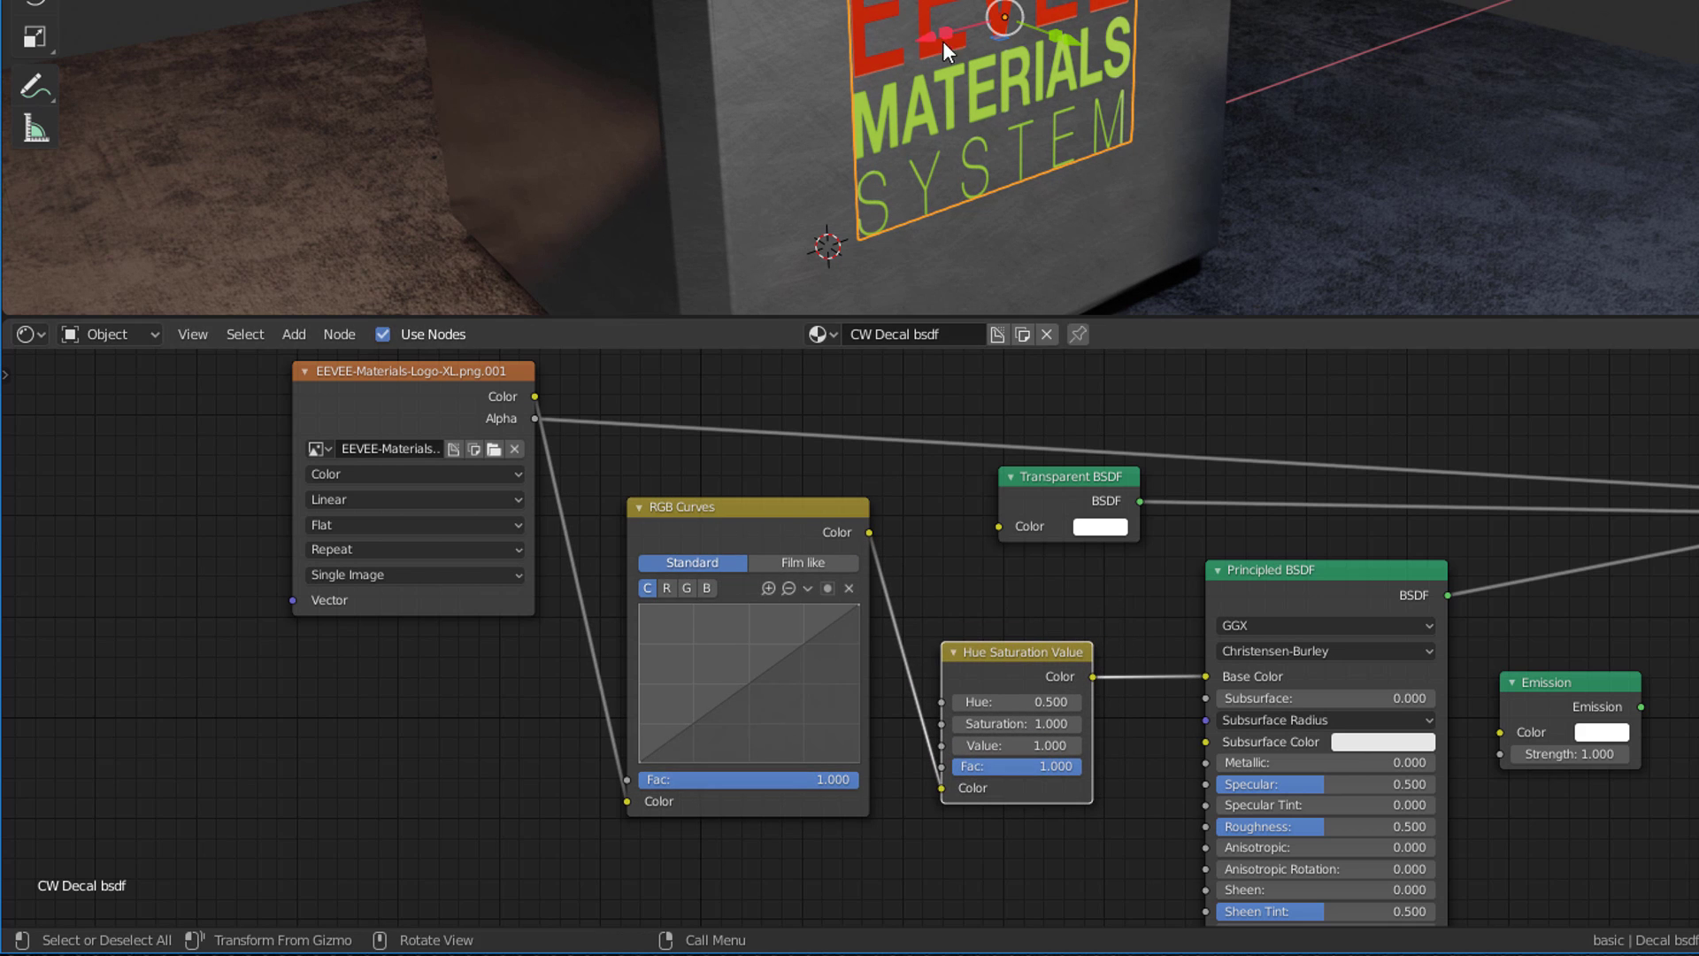
Examine the decal material's Transparent BSDF, Principled BSDF, Emission and Mix Shader nodes and how they are connected
{"action": "scroll", "coordinate": [1078, 476], "scroll_direction": "down", "scroll_amount": 6}
{"action": "middle_click_drag", "start_coordinate": [1246, 441], "coordinate": [1136, 459], "text": "shift"}
{"action": "left_click", "coordinate": [1030, 486]}
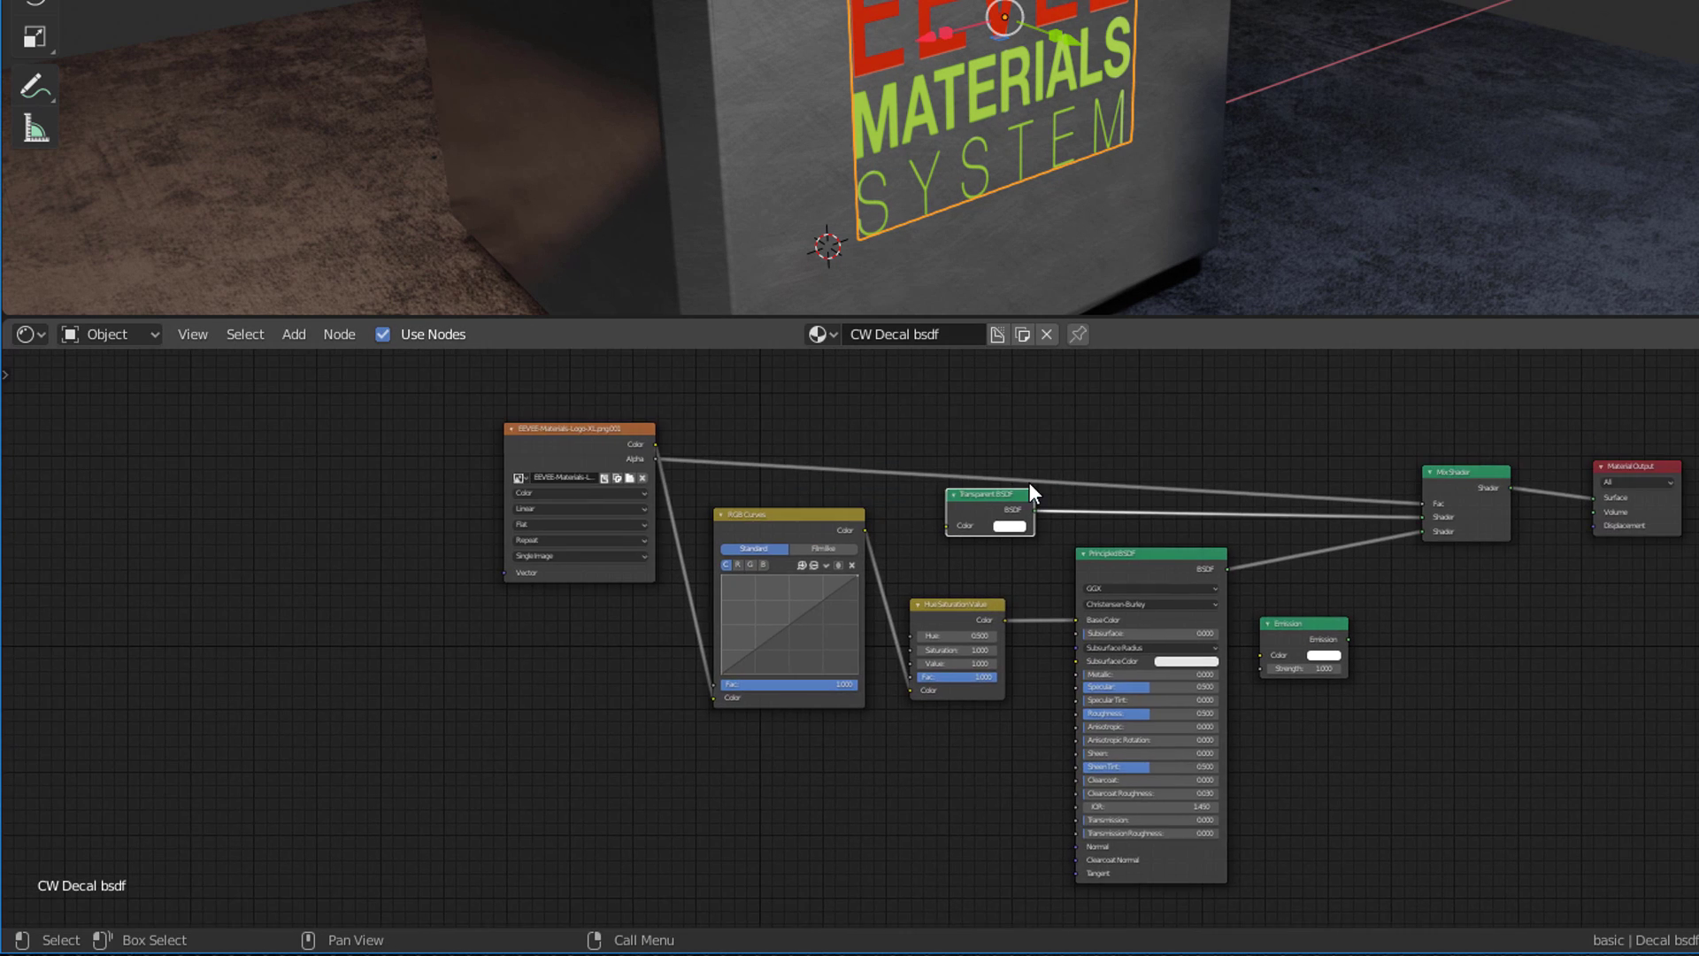
{"action": "scroll", "coordinate": [1028, 484], "scroll_direction": "up", "scroll_amount": 6}
{"action": "scroll", "coordinate": [1041, 491], "scroll_direction": "down", "scroll_amount": 4}
{"action": "scroll", "coordinate": [1050, 502], "scroll_direction": "up", "scroll_amount": 3}
{"action": "middle_click_drag", "start_coordinate": [1049, 501], "coordinate": [721, 428]}
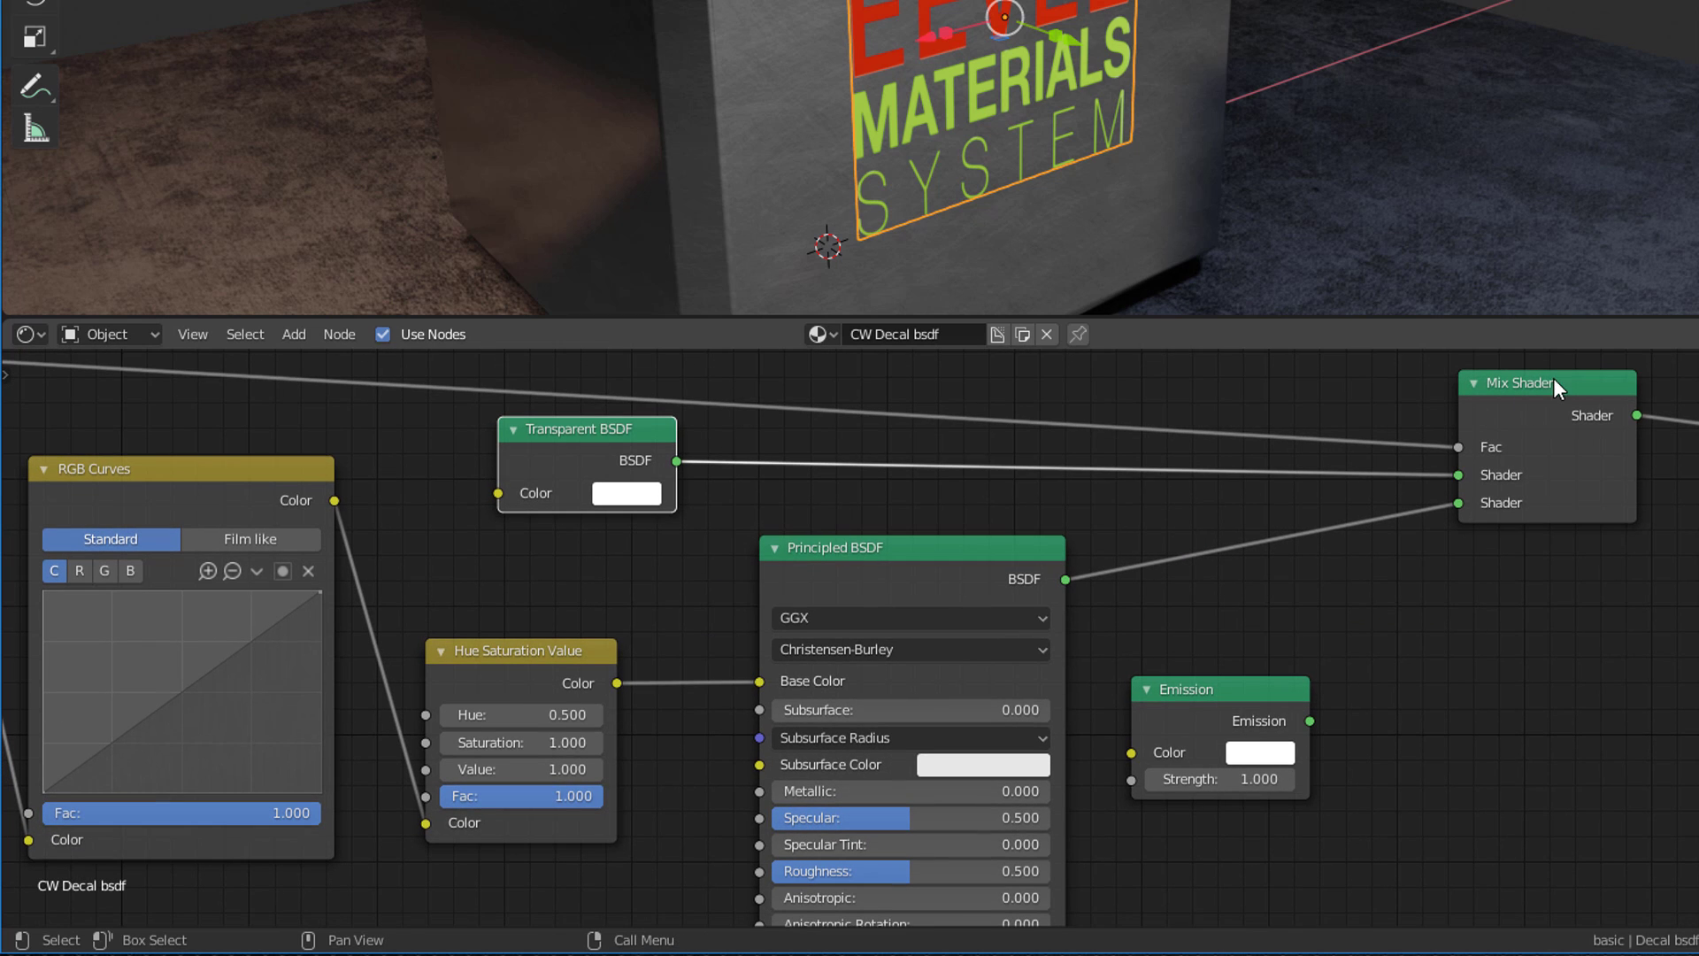
{"action": "scroll", "coordinate": [1425, 637], "scroll_direction": "down", "scroll_amount": 2}
{"action": "middle_click_drag", "start_coordinate": [1555, 546], "coordinate": [1213, 519]}
{"action": "scroll", "coordinate": [1335, 447], "scroll_direction": "up", "scroll_amount": 3}
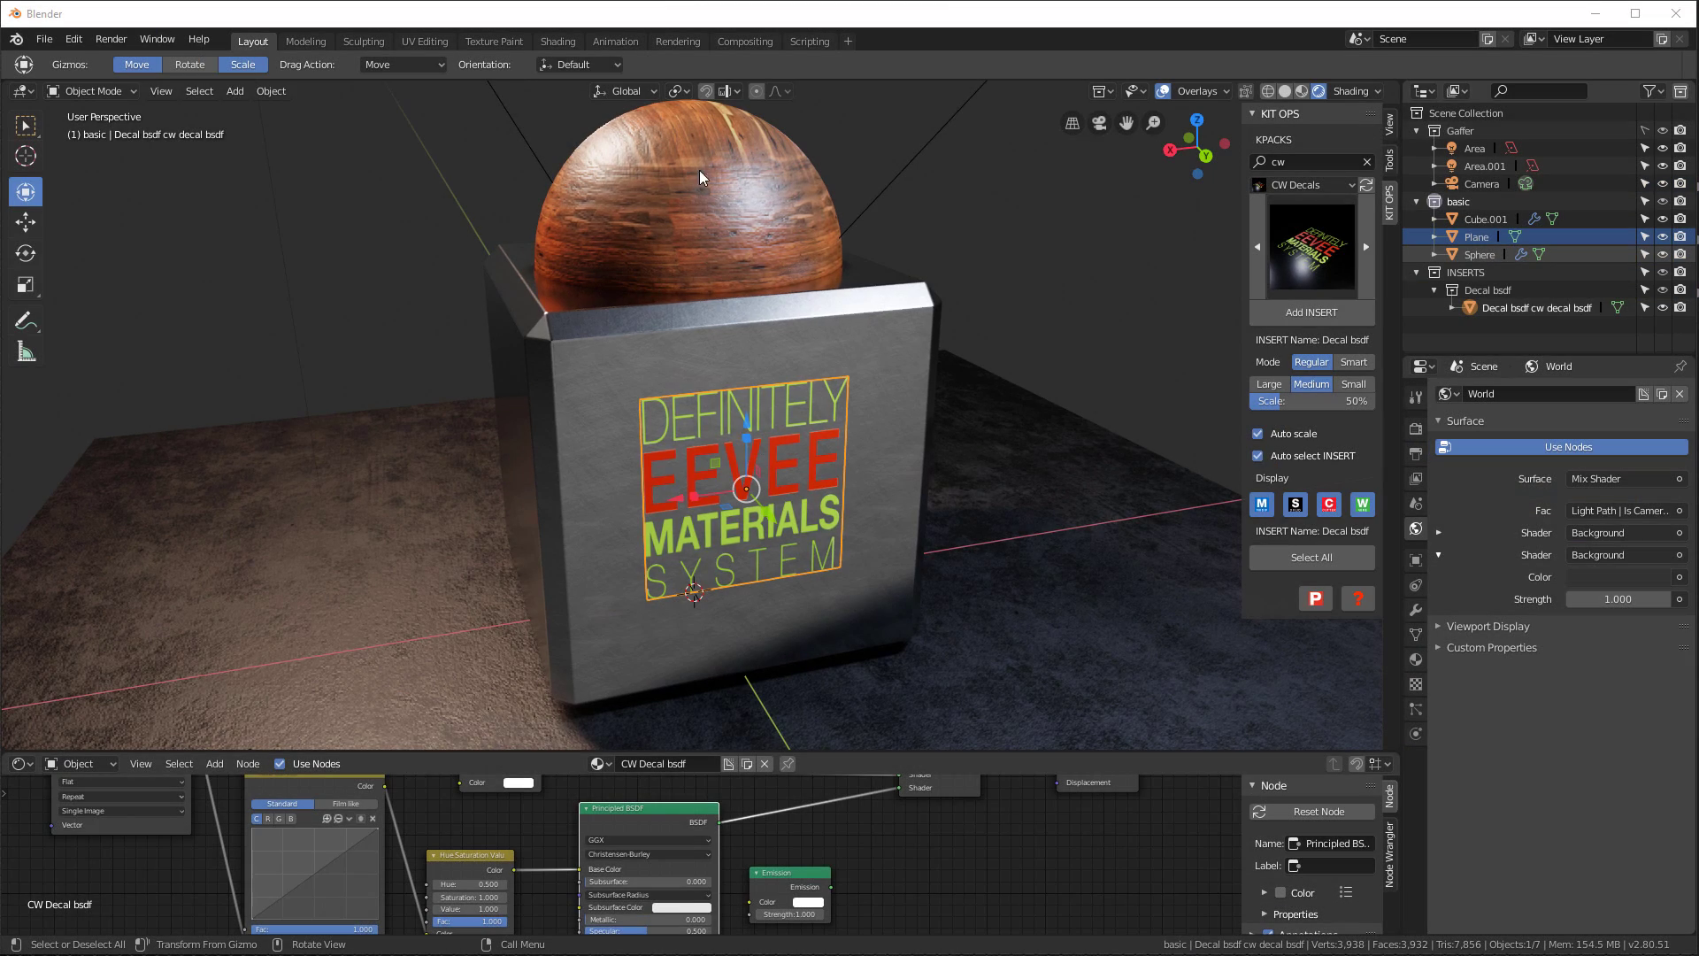
Turn off the bump in the wooden sphere's material by setting ON / OFF of the cw-Bump.005 node to 0
{"action": "middle_click_drag", "start_coordinate": [798, 490], "coordinate": [752, 480]}
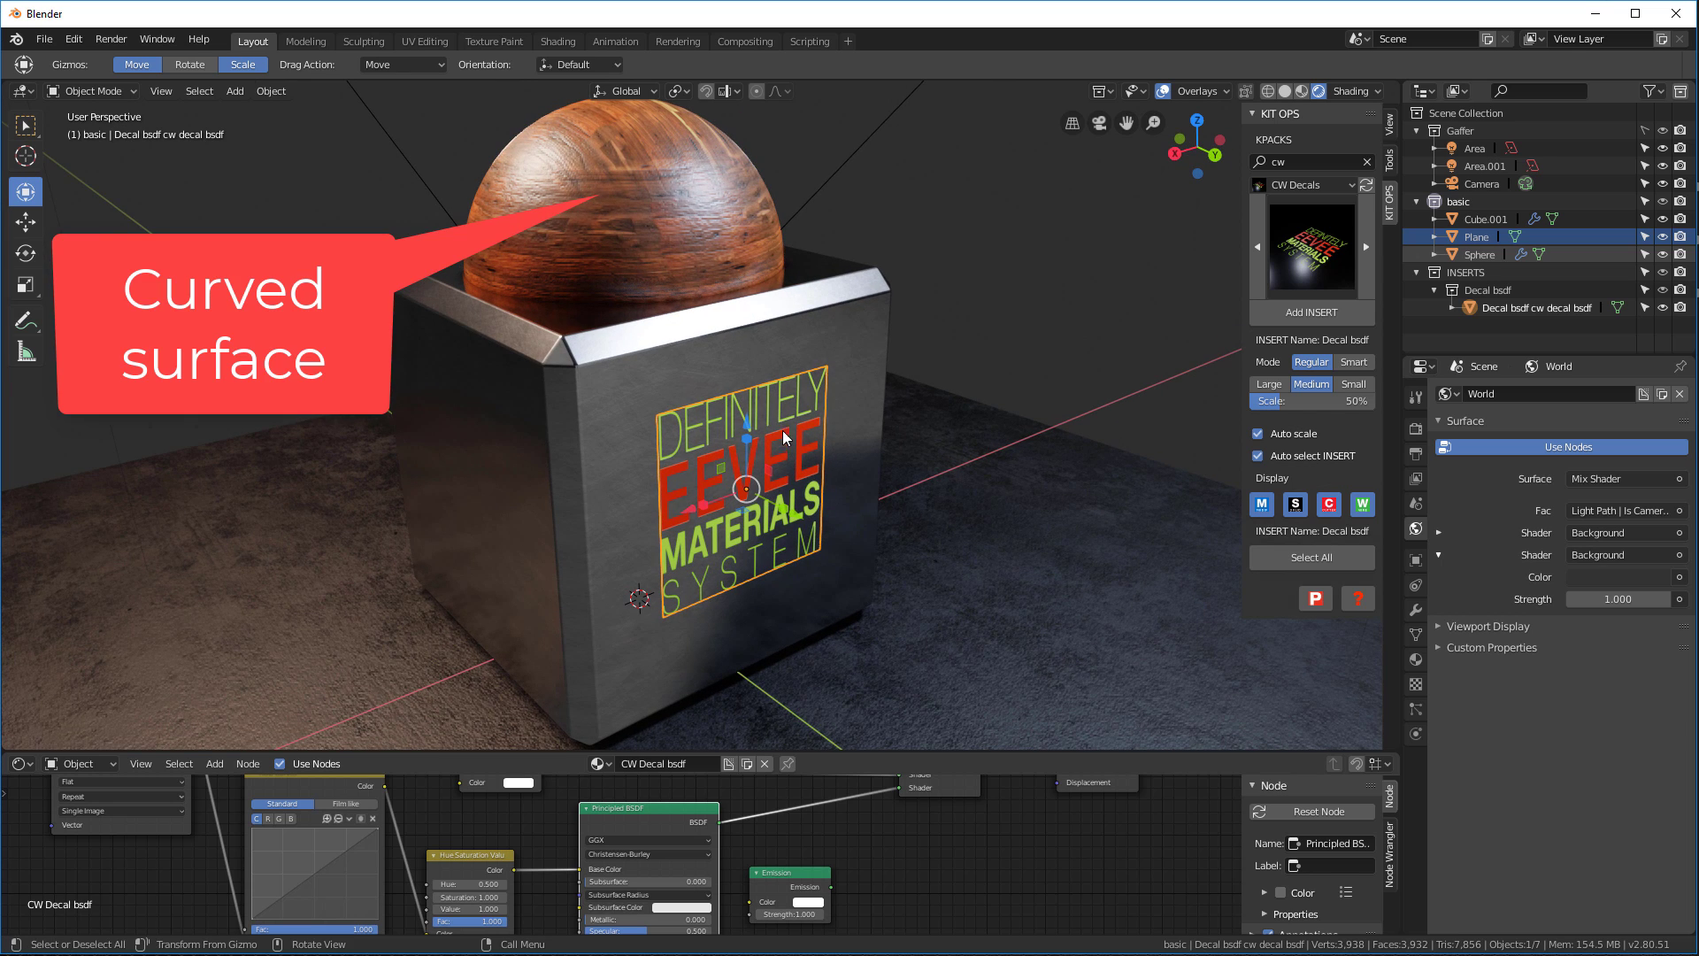
{"action": "left_click", "coordinate": [619, 202]}
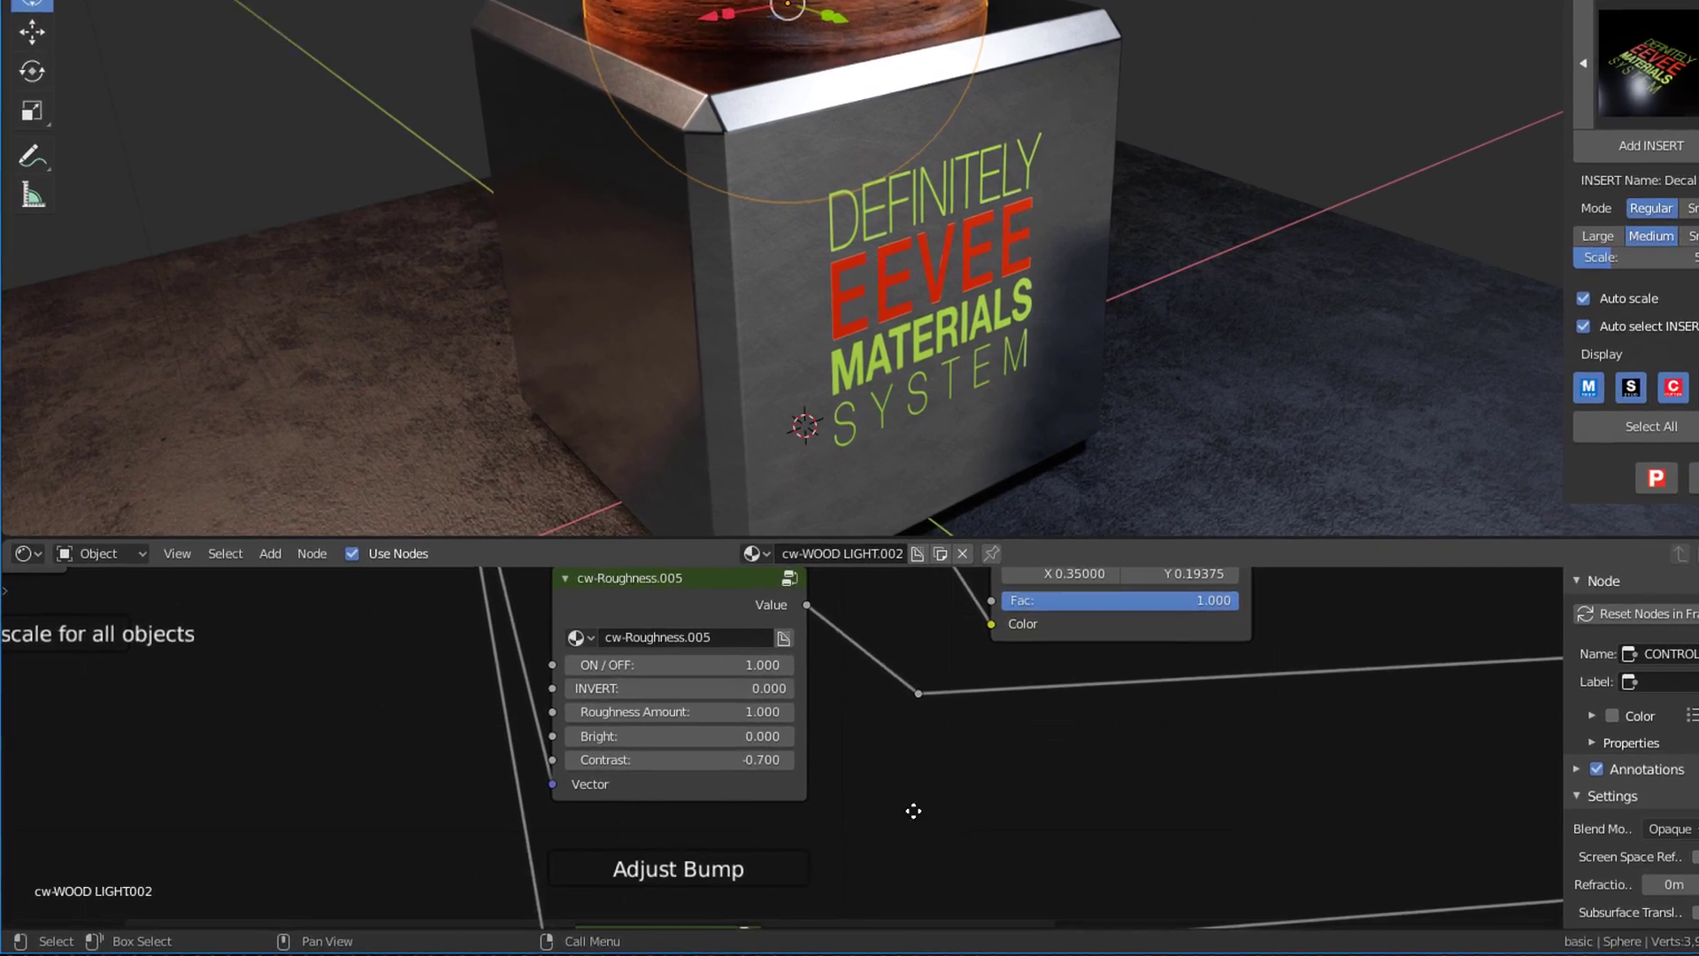
{"action": "middle_click_drag", "start_coordinate": [725, 843], "coordinate": [735, 642]}
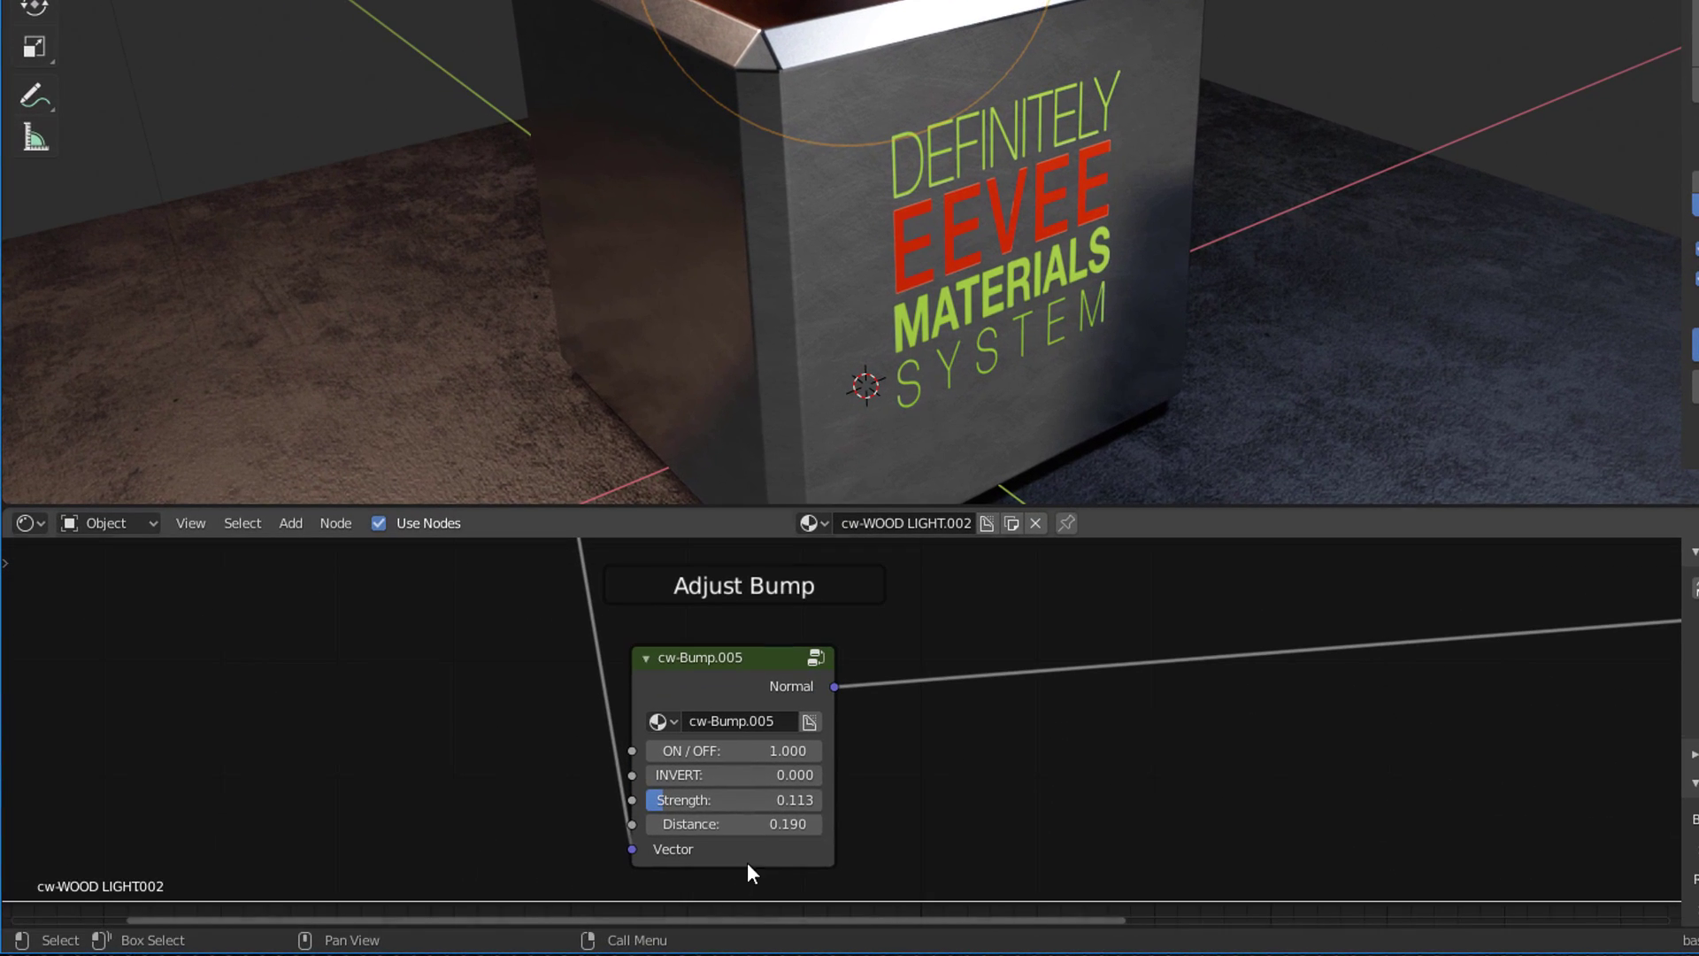
{"action": "left_click_drag", "start_coordinate": [786, 751], "coordinate": [673, 751]}
Set the Roughness Amount of the sphere material's cw-Roughness.005 node to 0.630
{"action": "middle_click_drag", "start_coordinate": [1067, 766], "coordinate": [1076, 891]}
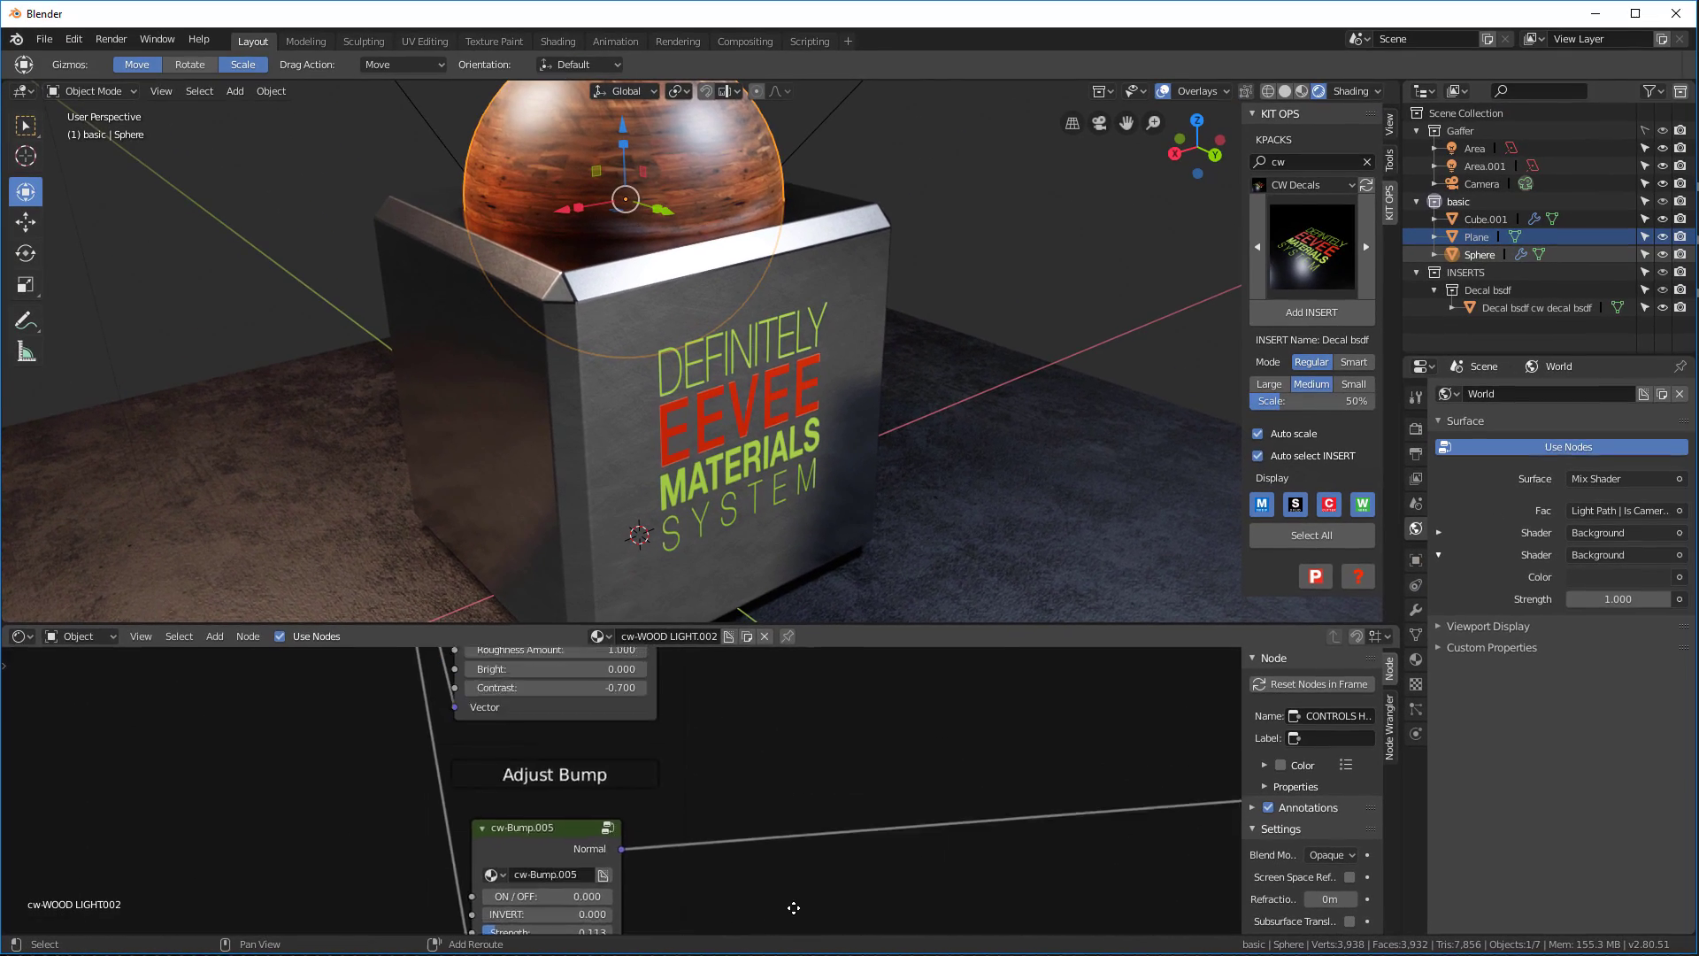
{"action": "middle_click_drag", "start_coordinate": [794, 907], "coordinate": [796, 955], "text": "shift"}
{"action": "middle_click_drag", "start_coordinate": [766, 710], "coordinate": [772, 755], "text": "shift"}
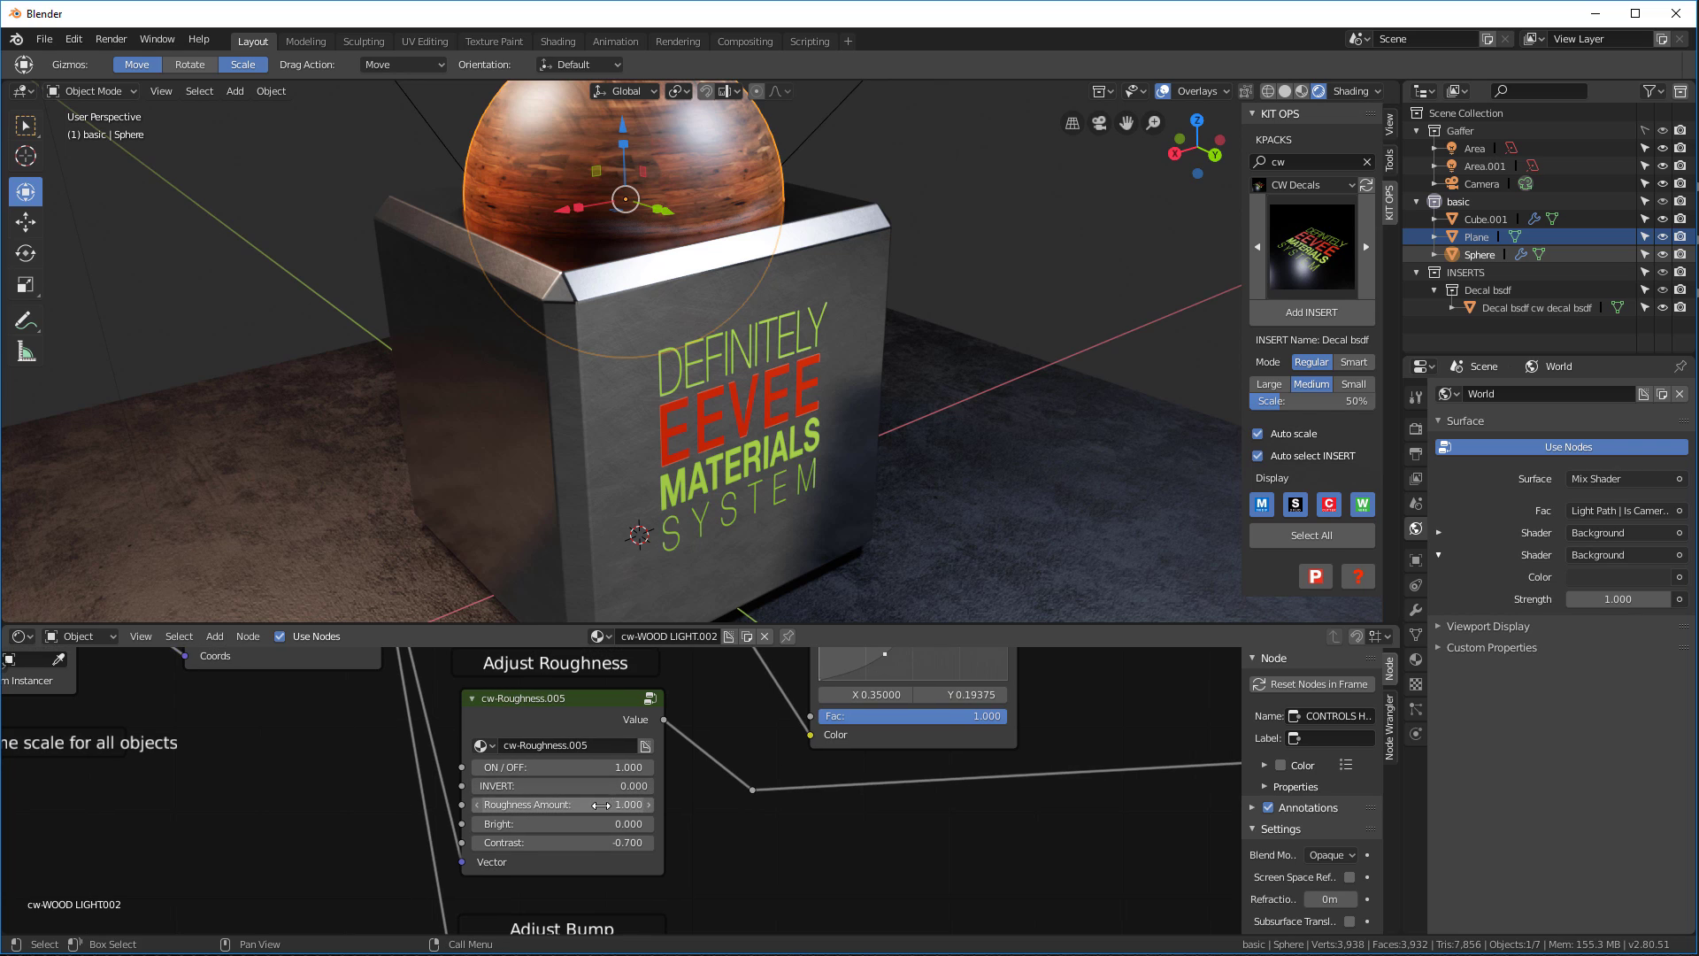
{"action": "left_click_drag", "start_coordinate": [614, 805], "coordinate": [564, 804]}
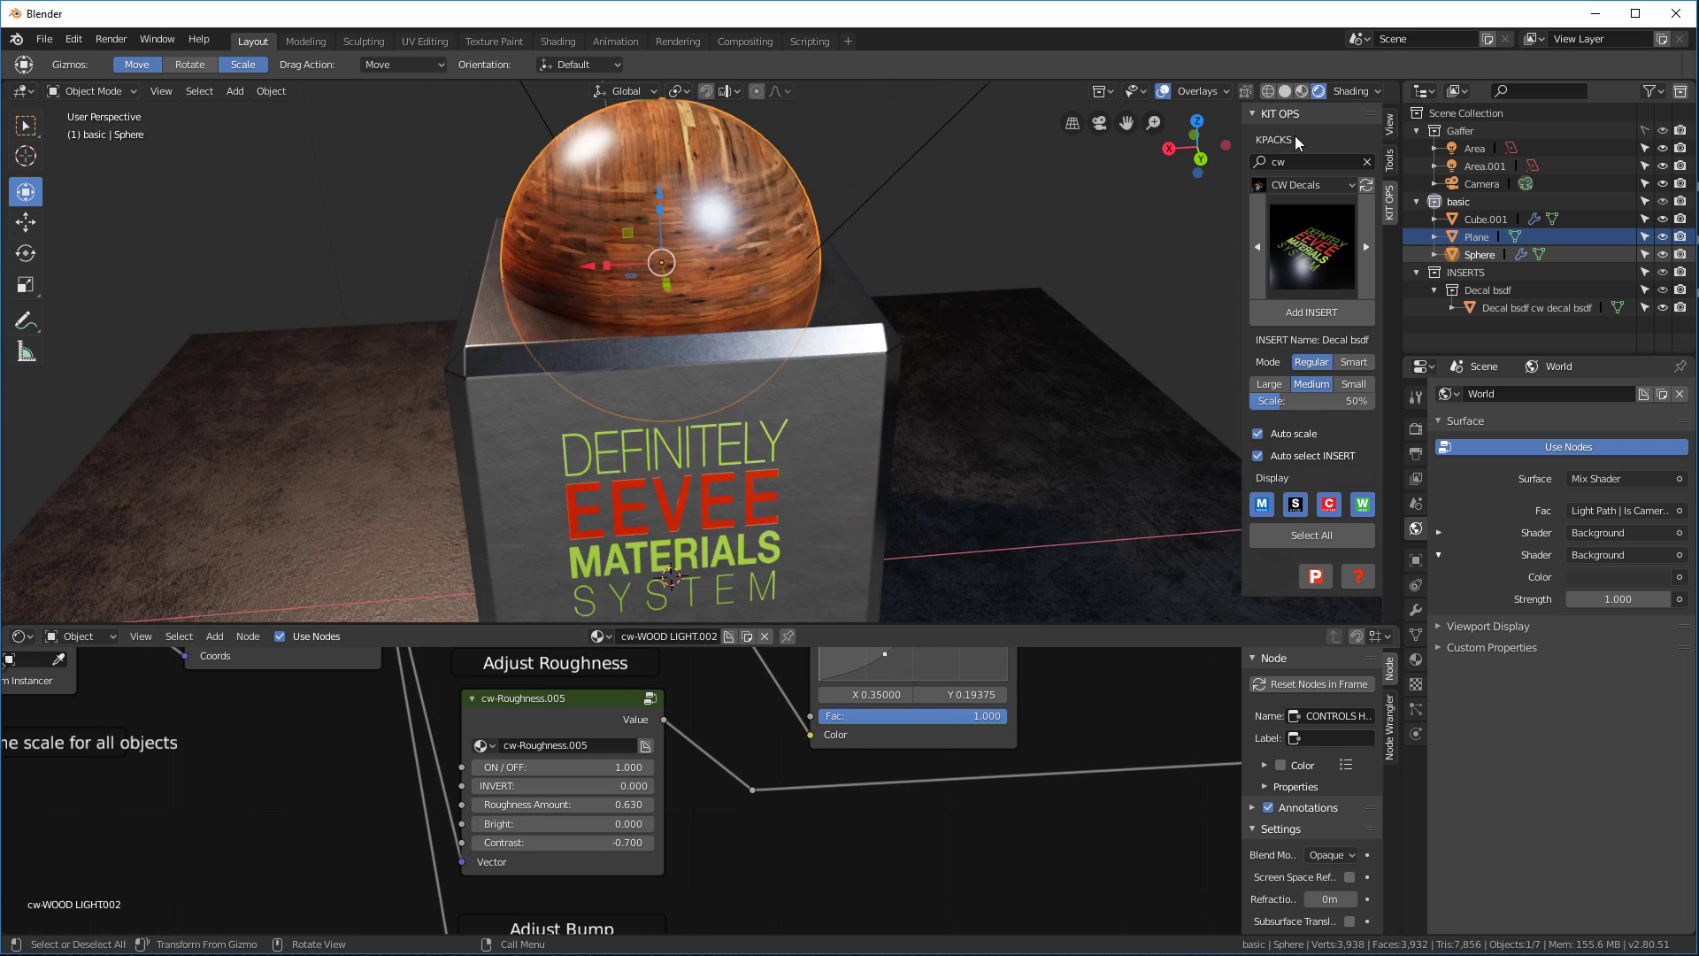
Select the decal on the cube, switch the viewport to wireframe, and add a Subdivision Surface modifier to the decal
{"action": "left_click", "coordinate": [1301, 91]}
{"action": "mouse_move", "coordinate": [863, 350]}
{"action": "middle_mouse_down"}
{"action": "mouse_move", "coordinate": [756, 357]}
{"action": "mouse_move", "coordinate": [751, 430]}
{"action": "mouse_move", "coordinate": [924, 280]}
{"action": "mouse_move", "coordinate": [998, 351]}
{"action": "mouse_move", "coordinate": [782, 465]}
{"action": "middle_mouse_up"}
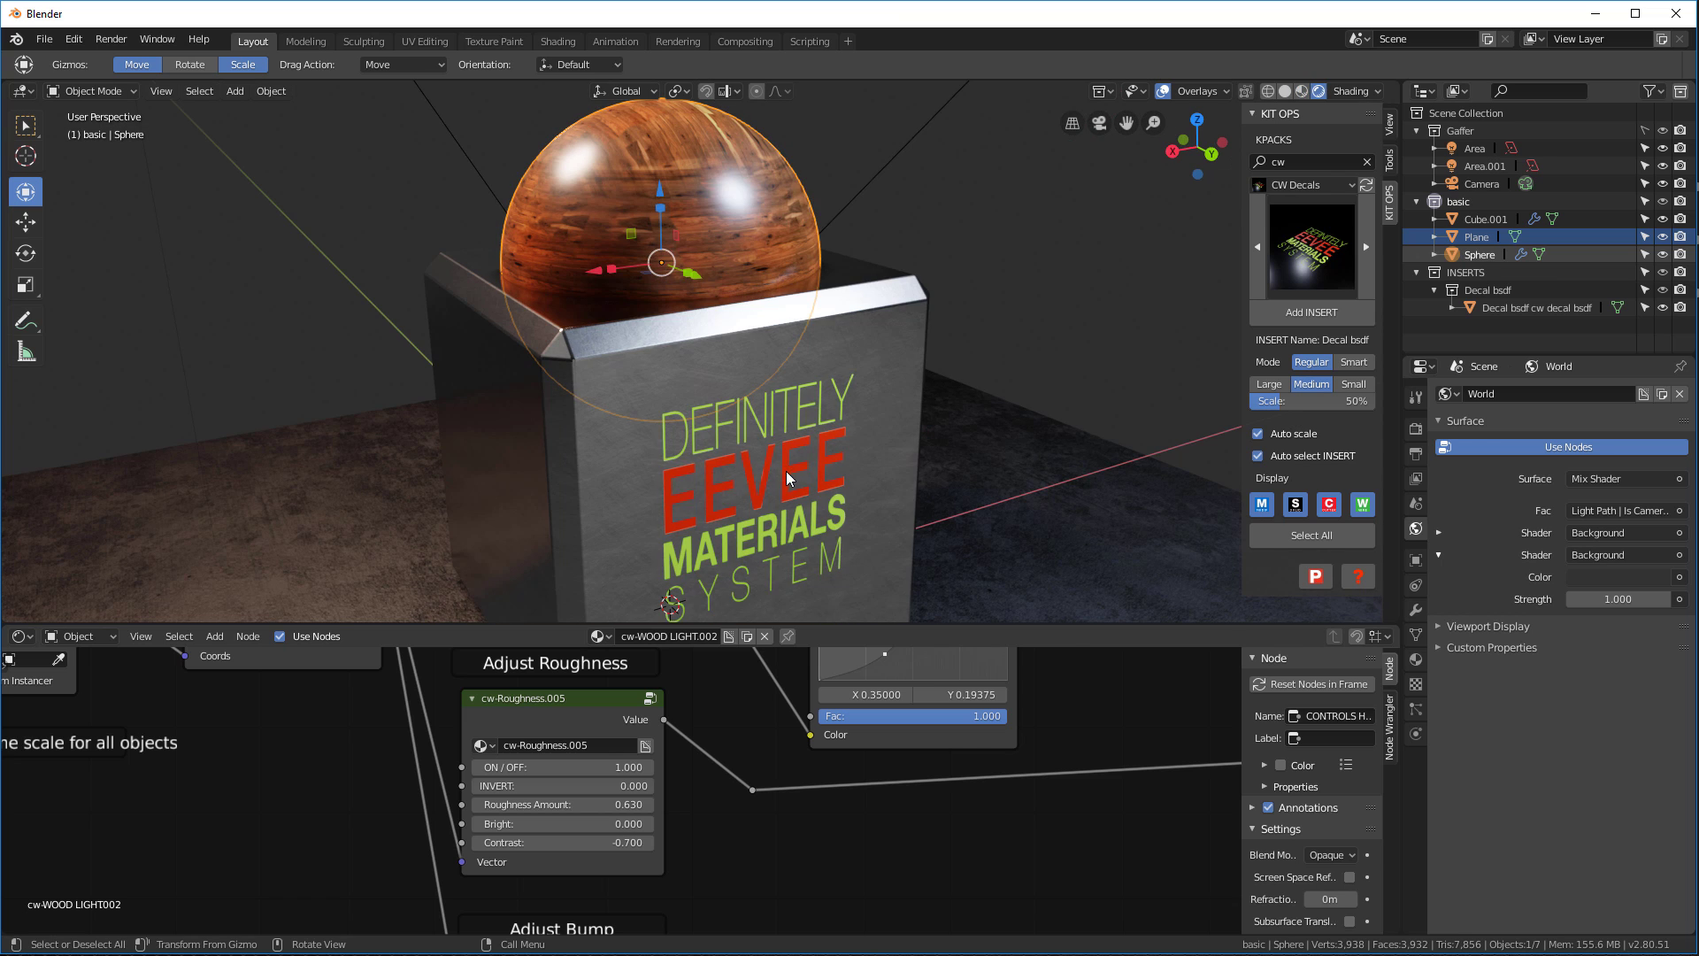
{"action": "left_click", "coordinate": [786, 469]}
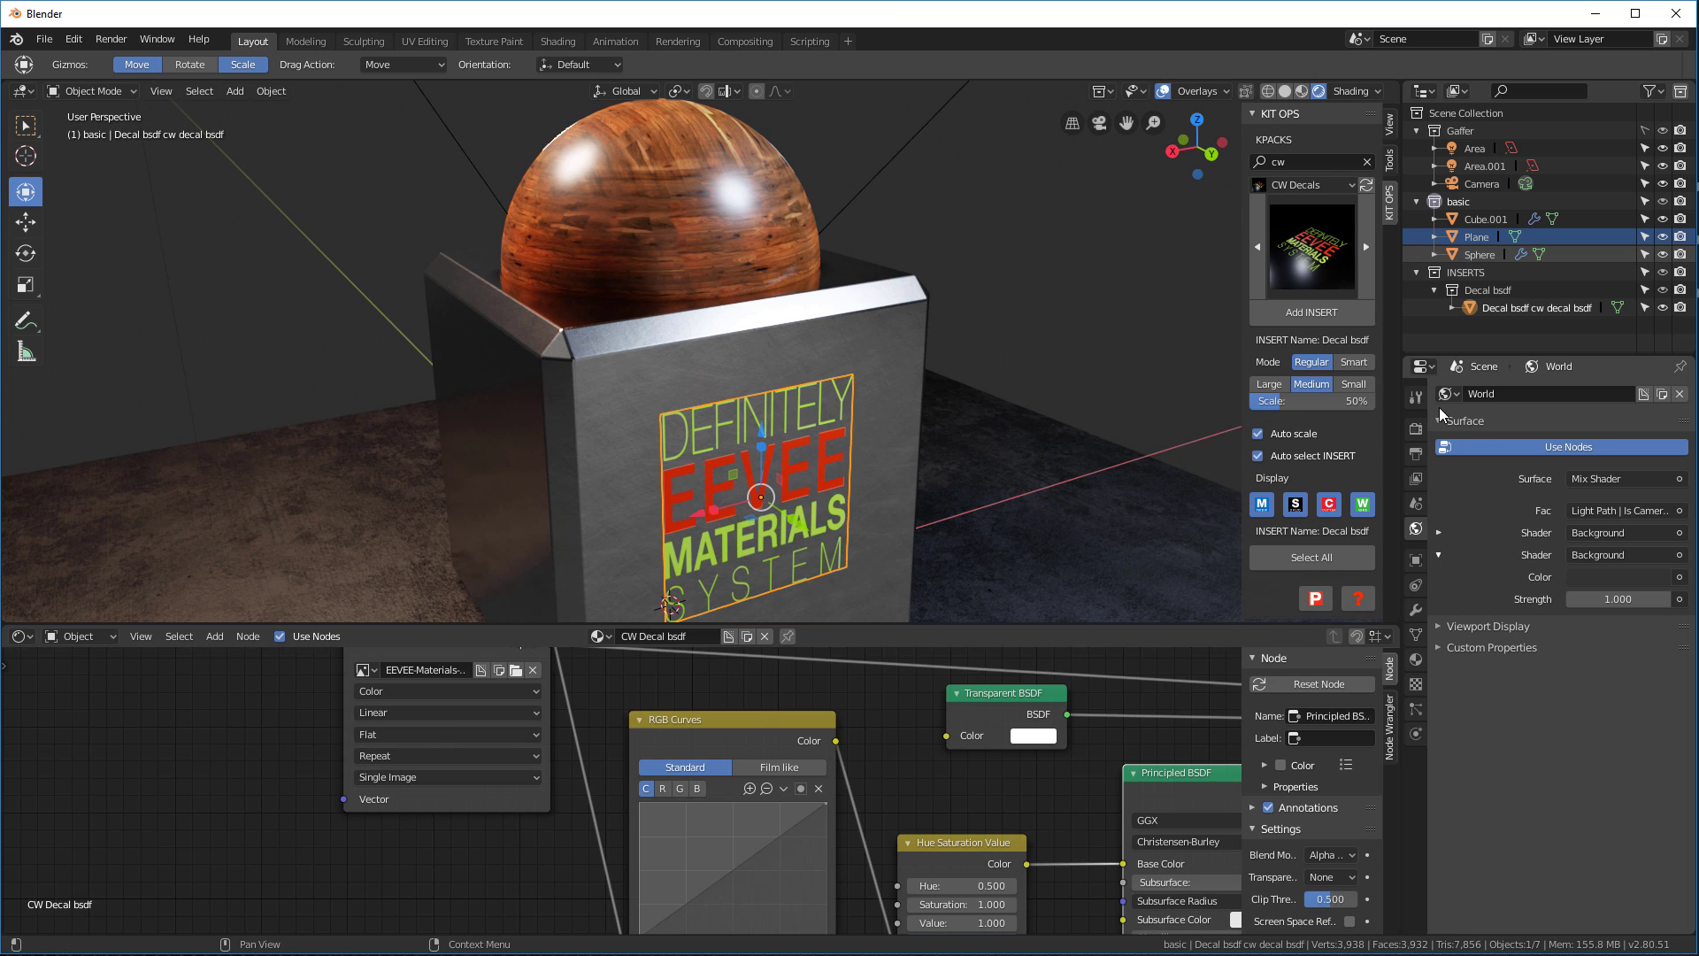
{"action": "left_click", "coordinate": [1417, 612]}
{"action": "key", "text": "shift+z"}
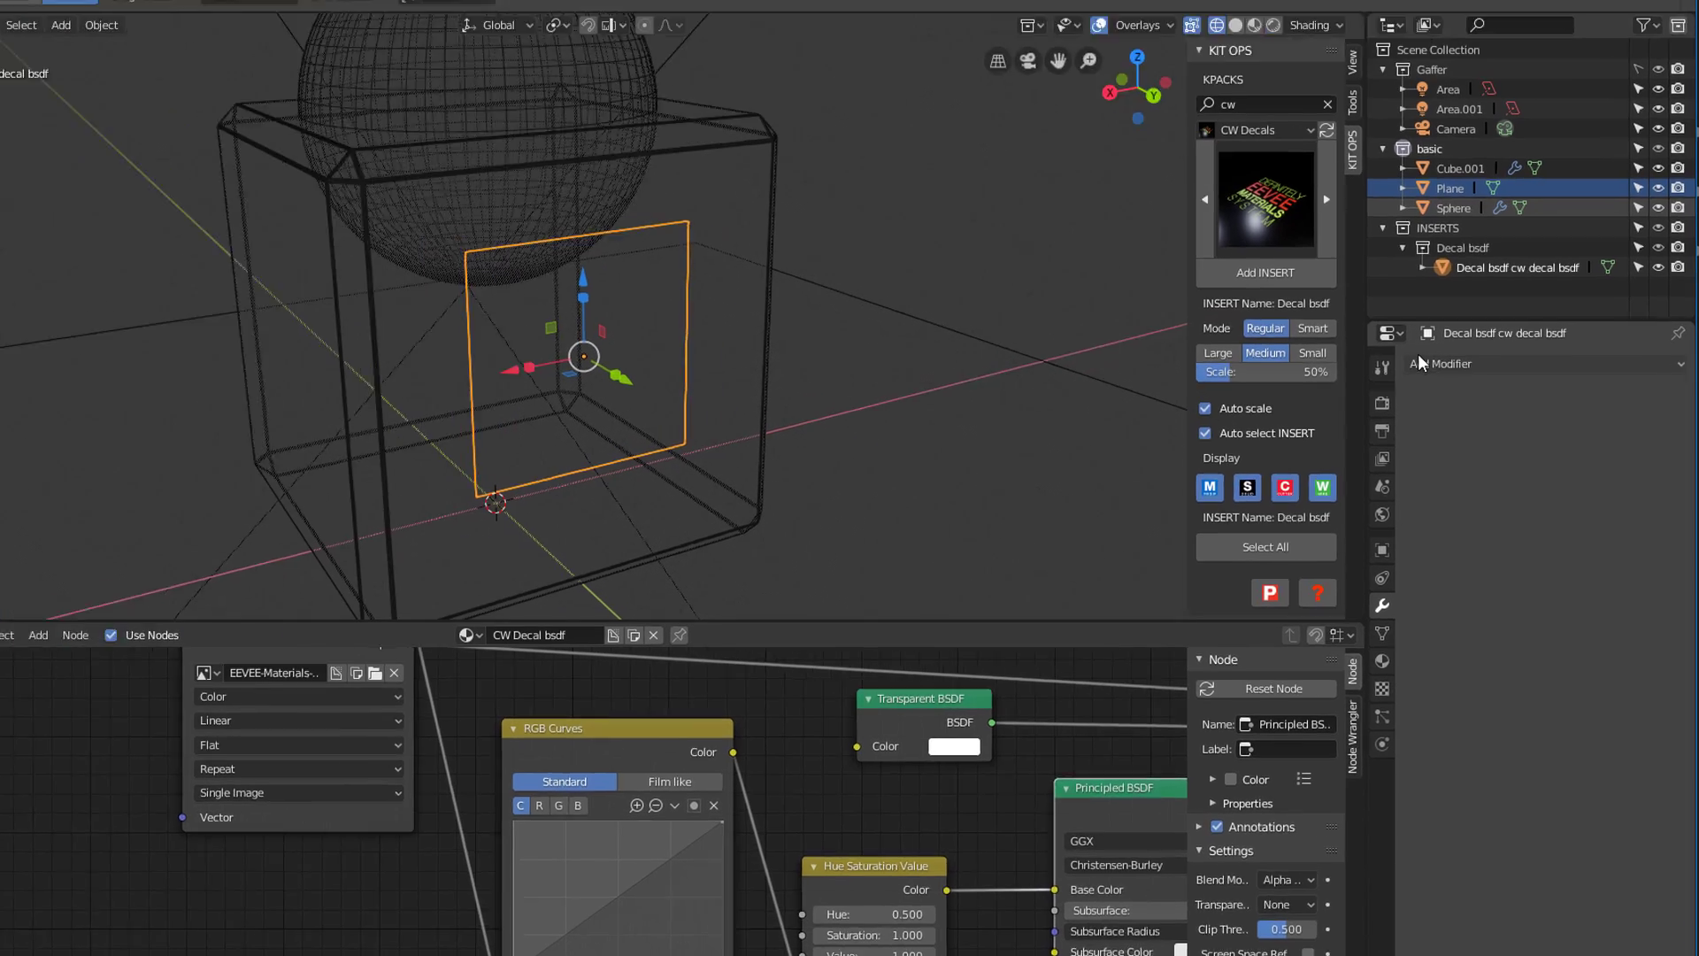
{"action": "left_click", "coordinate": [1504, 394]}
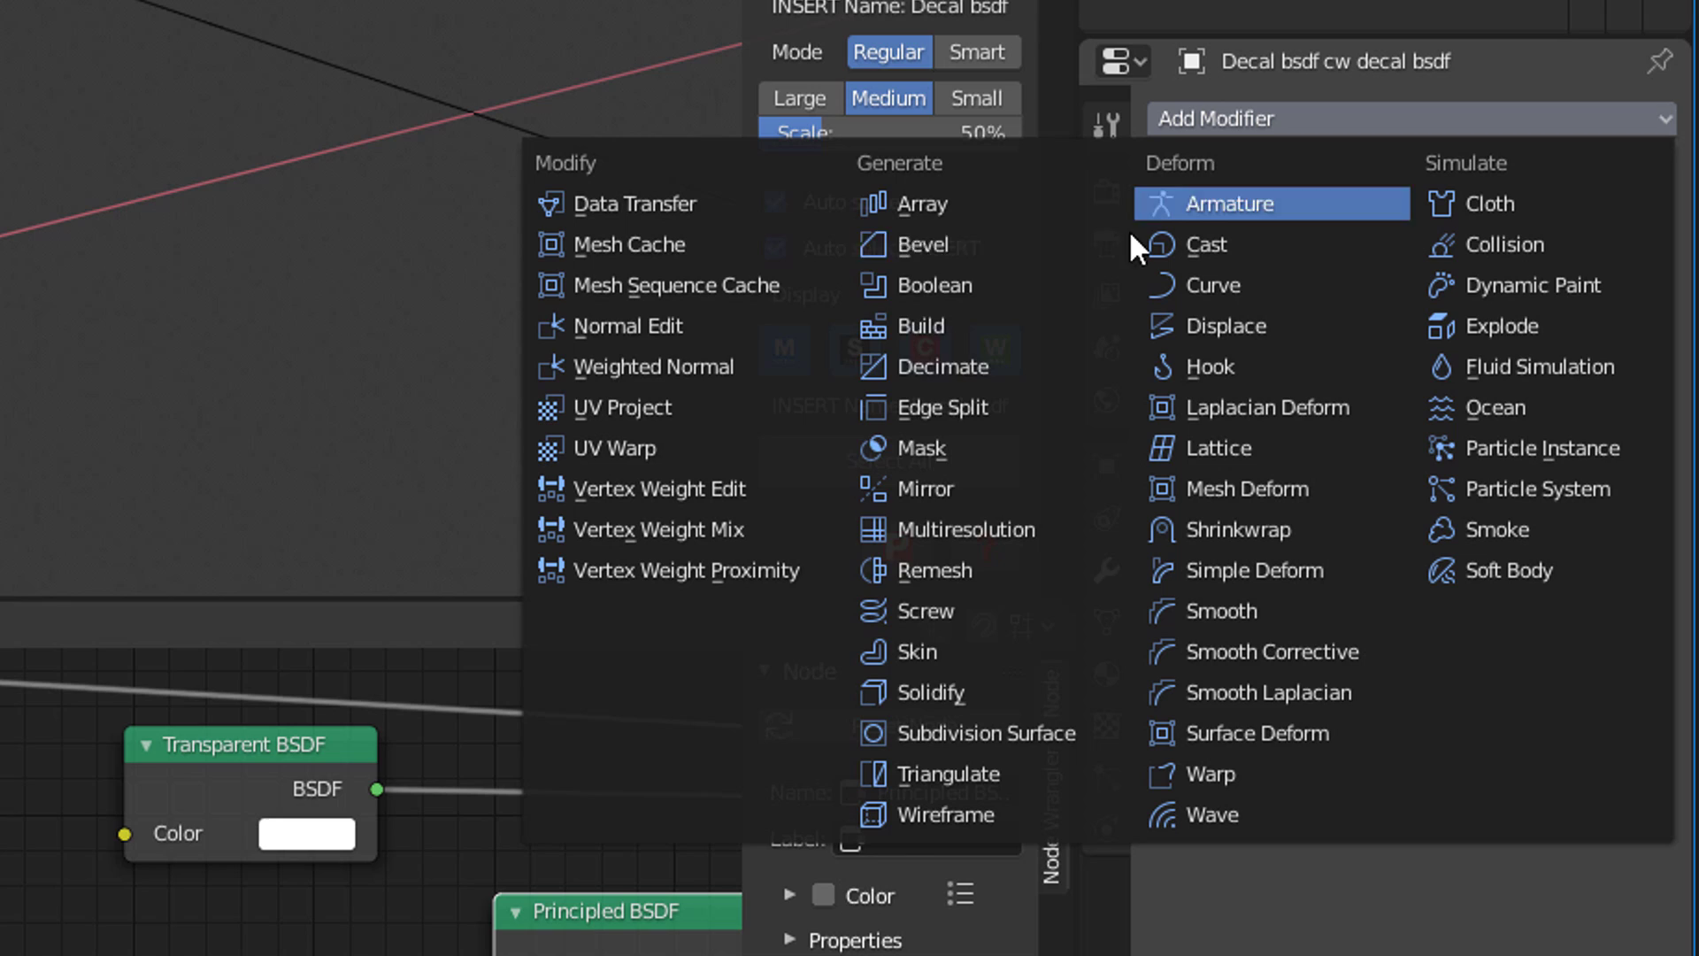
{"action": "left_click", "coordinate": [989, 732]}
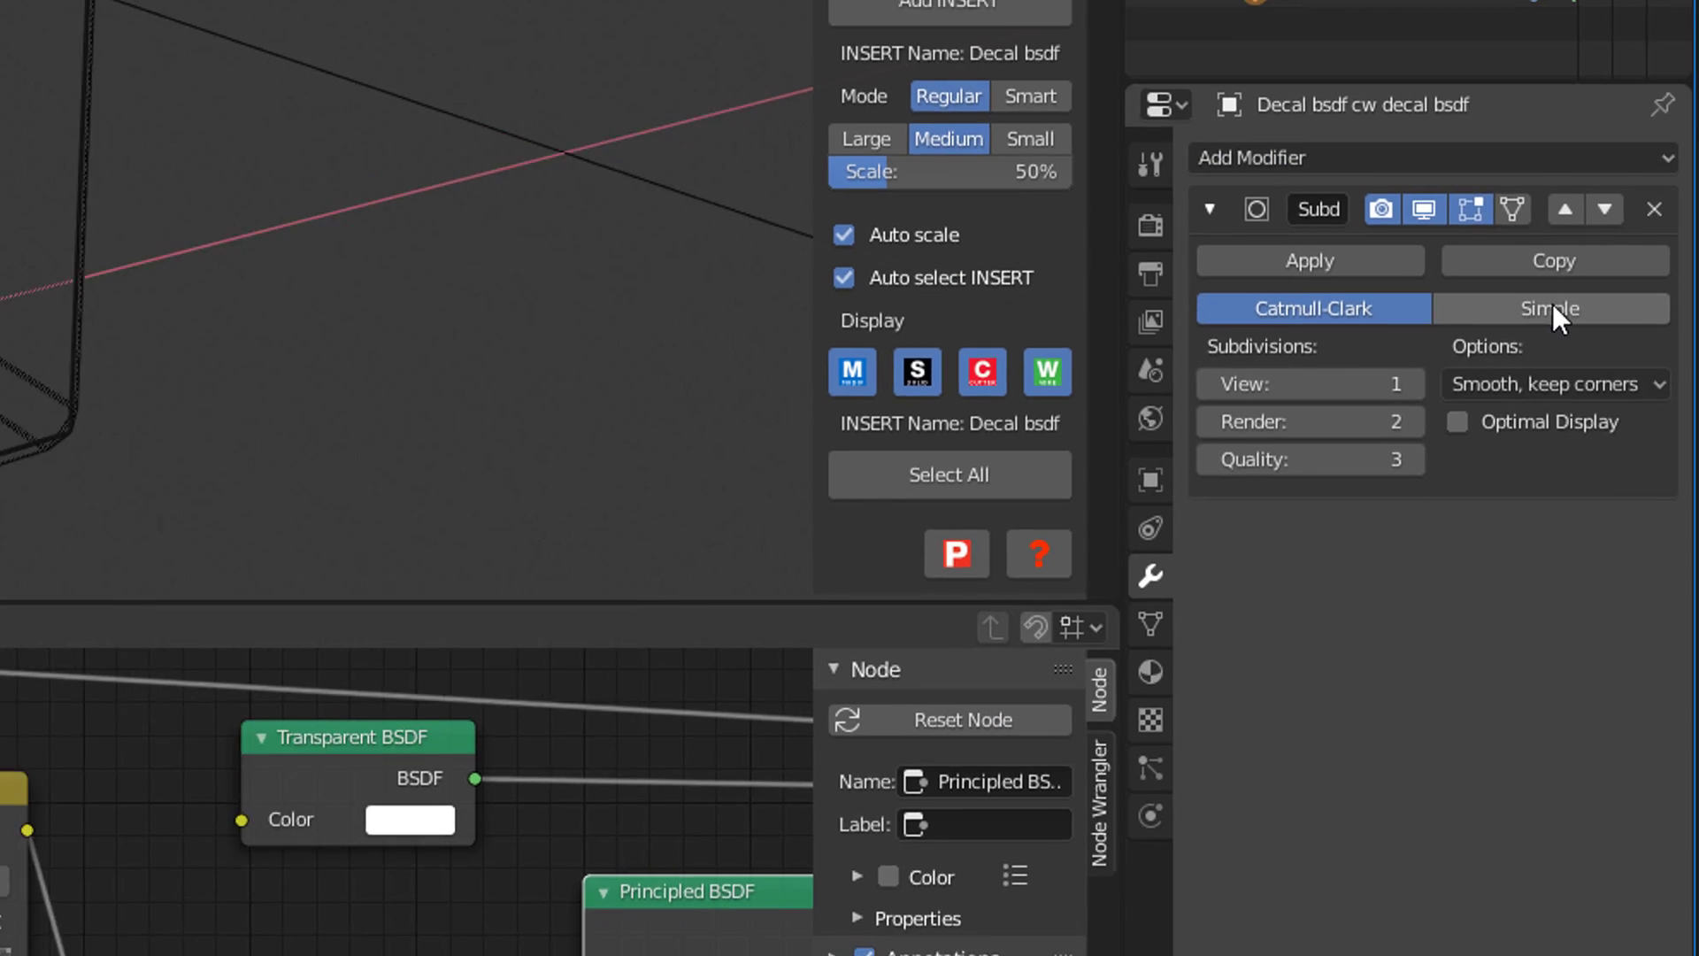
Set the decal's Subdivision Surface modifier to Simple with 3 viewport subdivisions
{"action": "left_click", "coordinate": [1552, 309]}
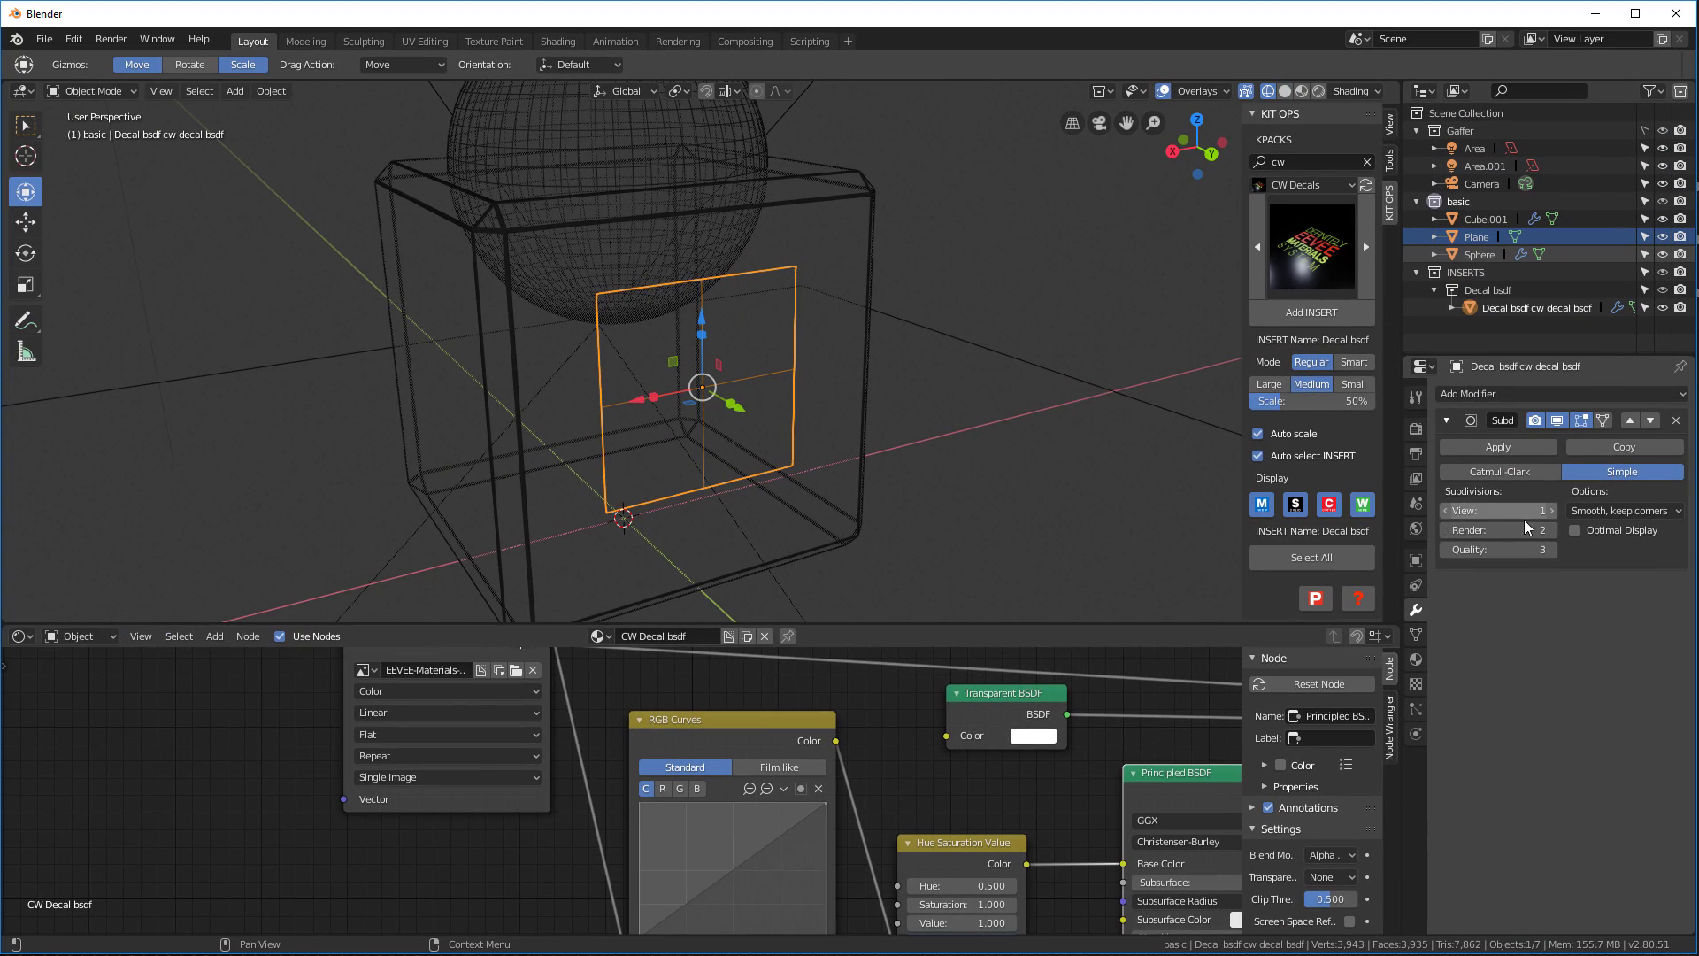
{"action": "left_click", "coordinate": [1550, 510]}
{"action": "left_click", "coordinate": [1550, 511]}
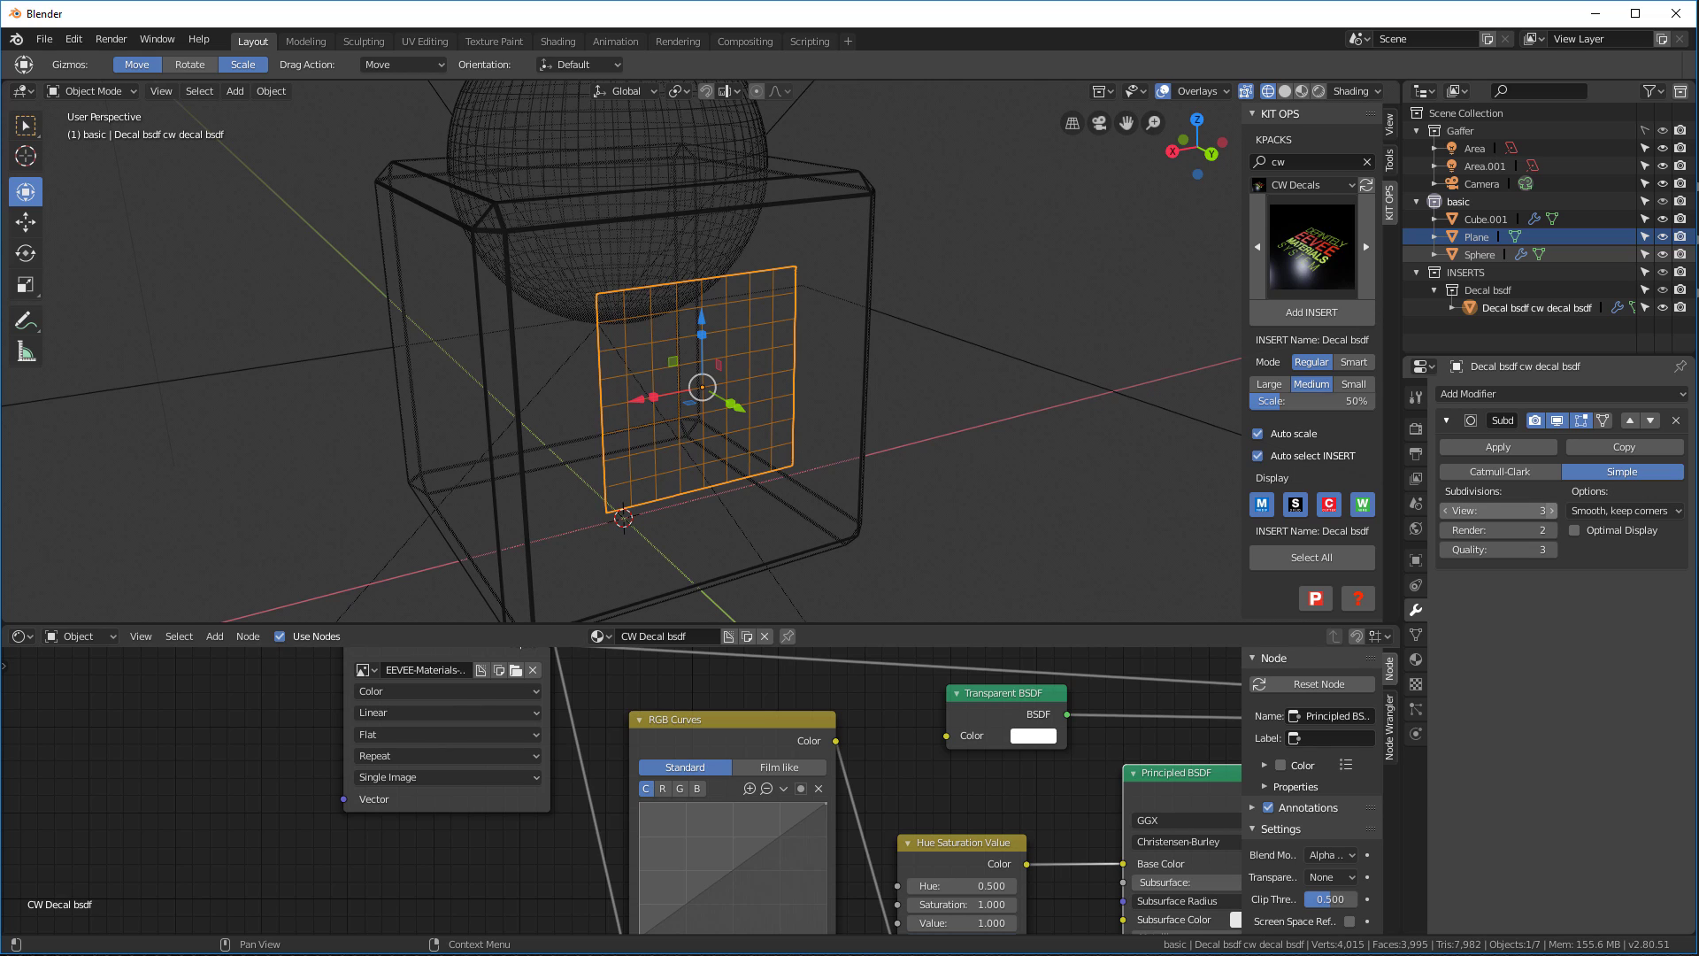
Set the decal's Subdivision Surface render level to 3 and return the viewport to rendered shading
{"action": "left_click", "coordinate": [1550, 531]}
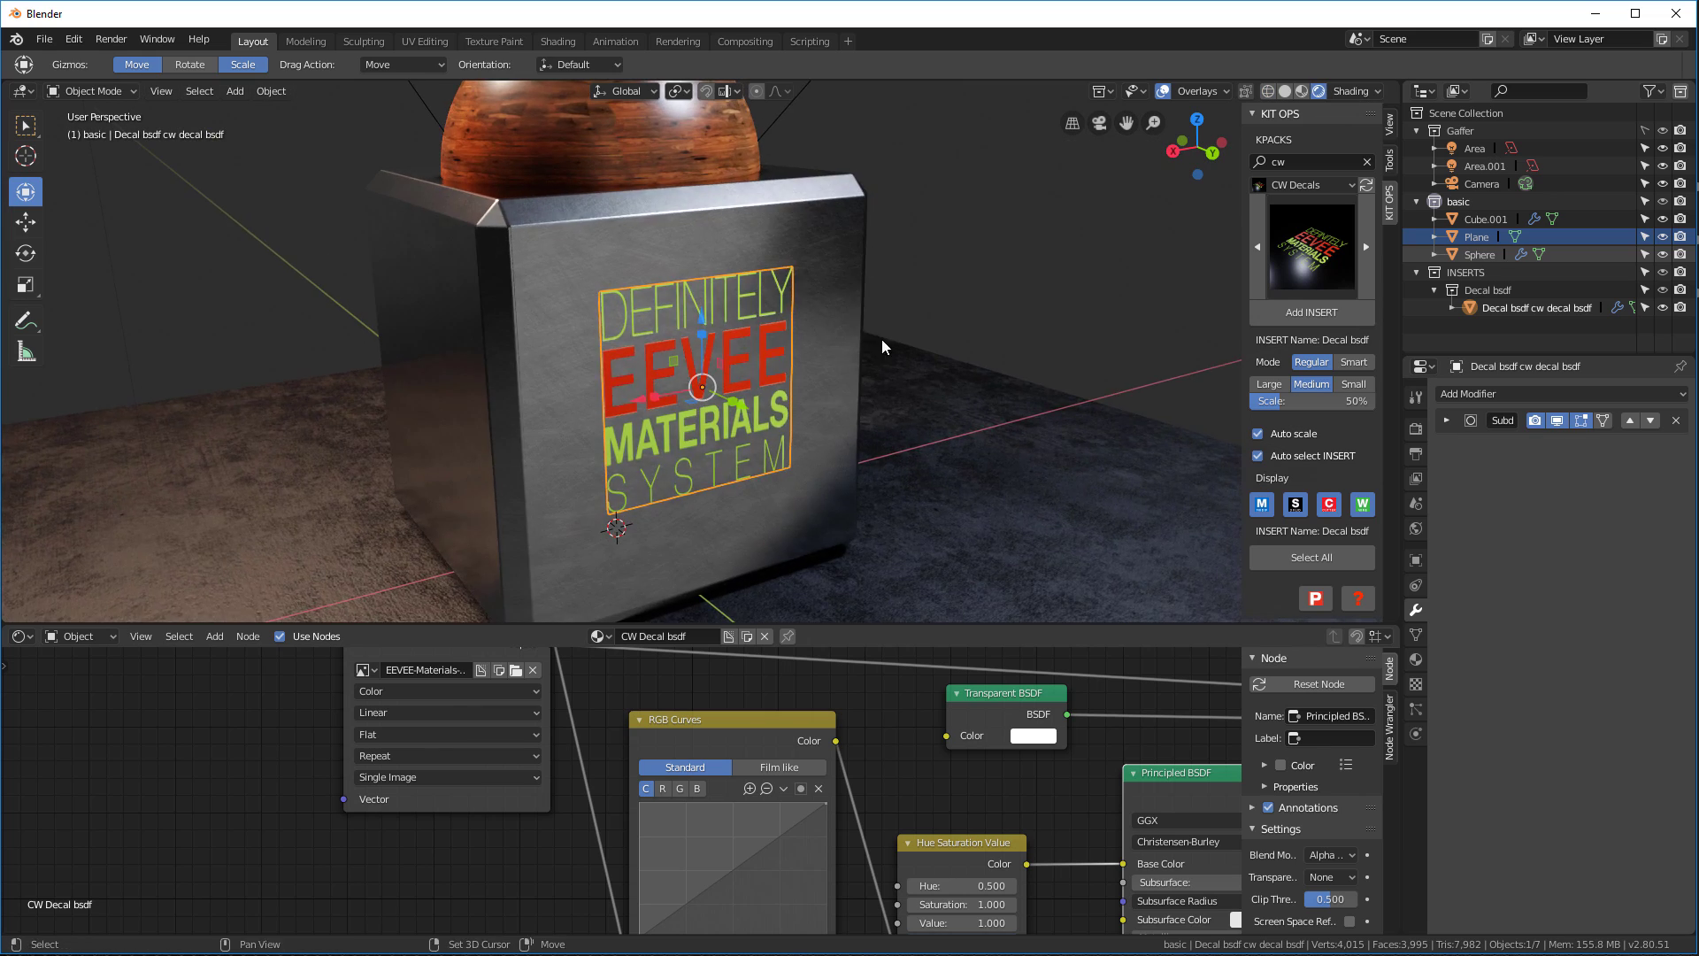
{"action": "mouse_move", "coordinate": [880, 336]}
{"action": "middle_mouse_down"}
{"action": "mouse_move", "coordinate": [927, 433]}
{"action": "mouse_move", "coordinate": [682, 187]}
{"action": "middle_mouse_up"}
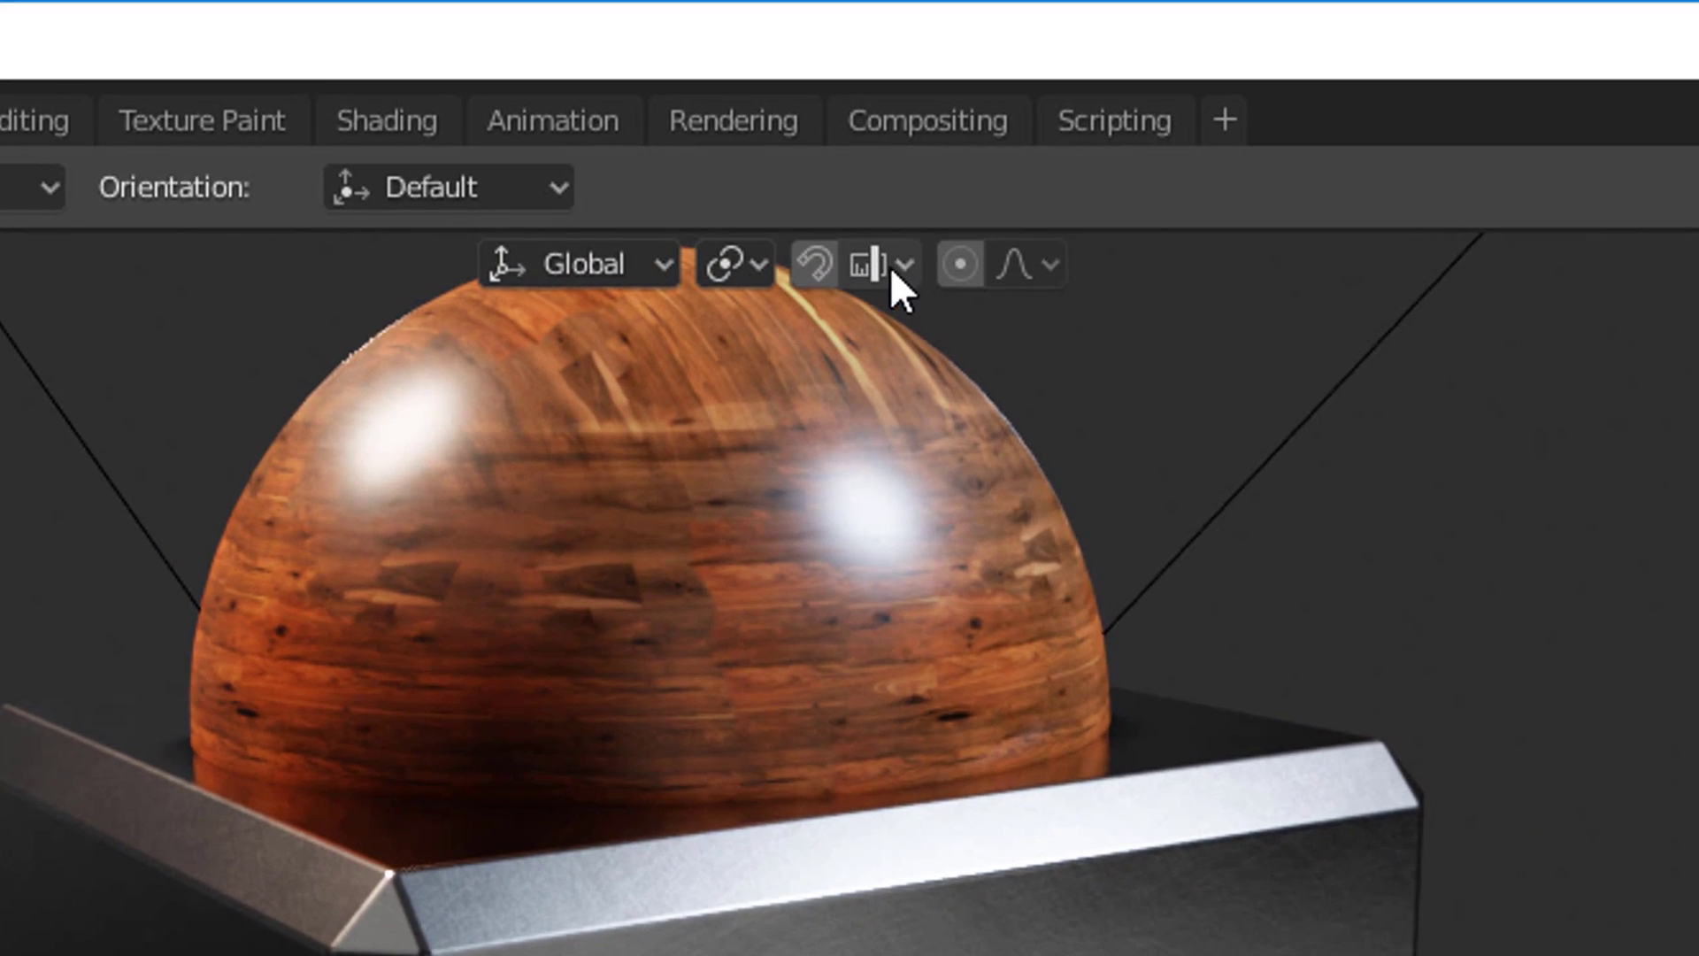
Enable snapping to Face with the Center target and Align Rotation to Target
{"action": "left_click", "coordinate": [900, 265]}
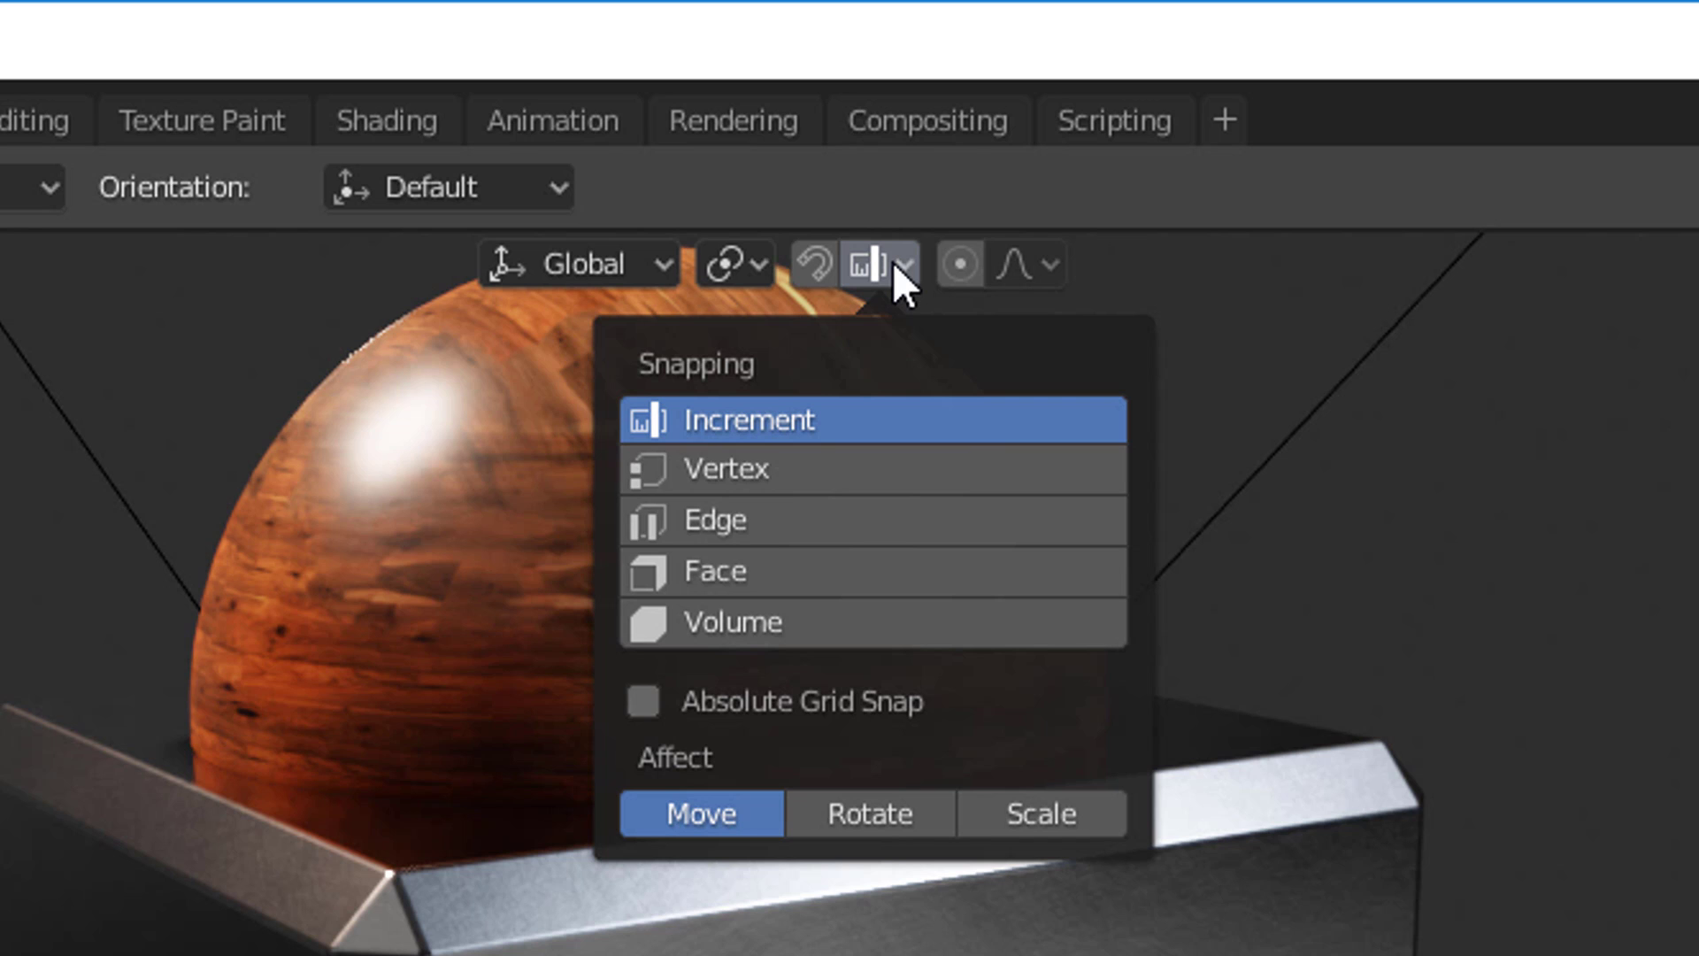
{"action": "left_click", "coordinate": [767, 574]}
{"action": "left_click", "coordinate": [810, 763]}
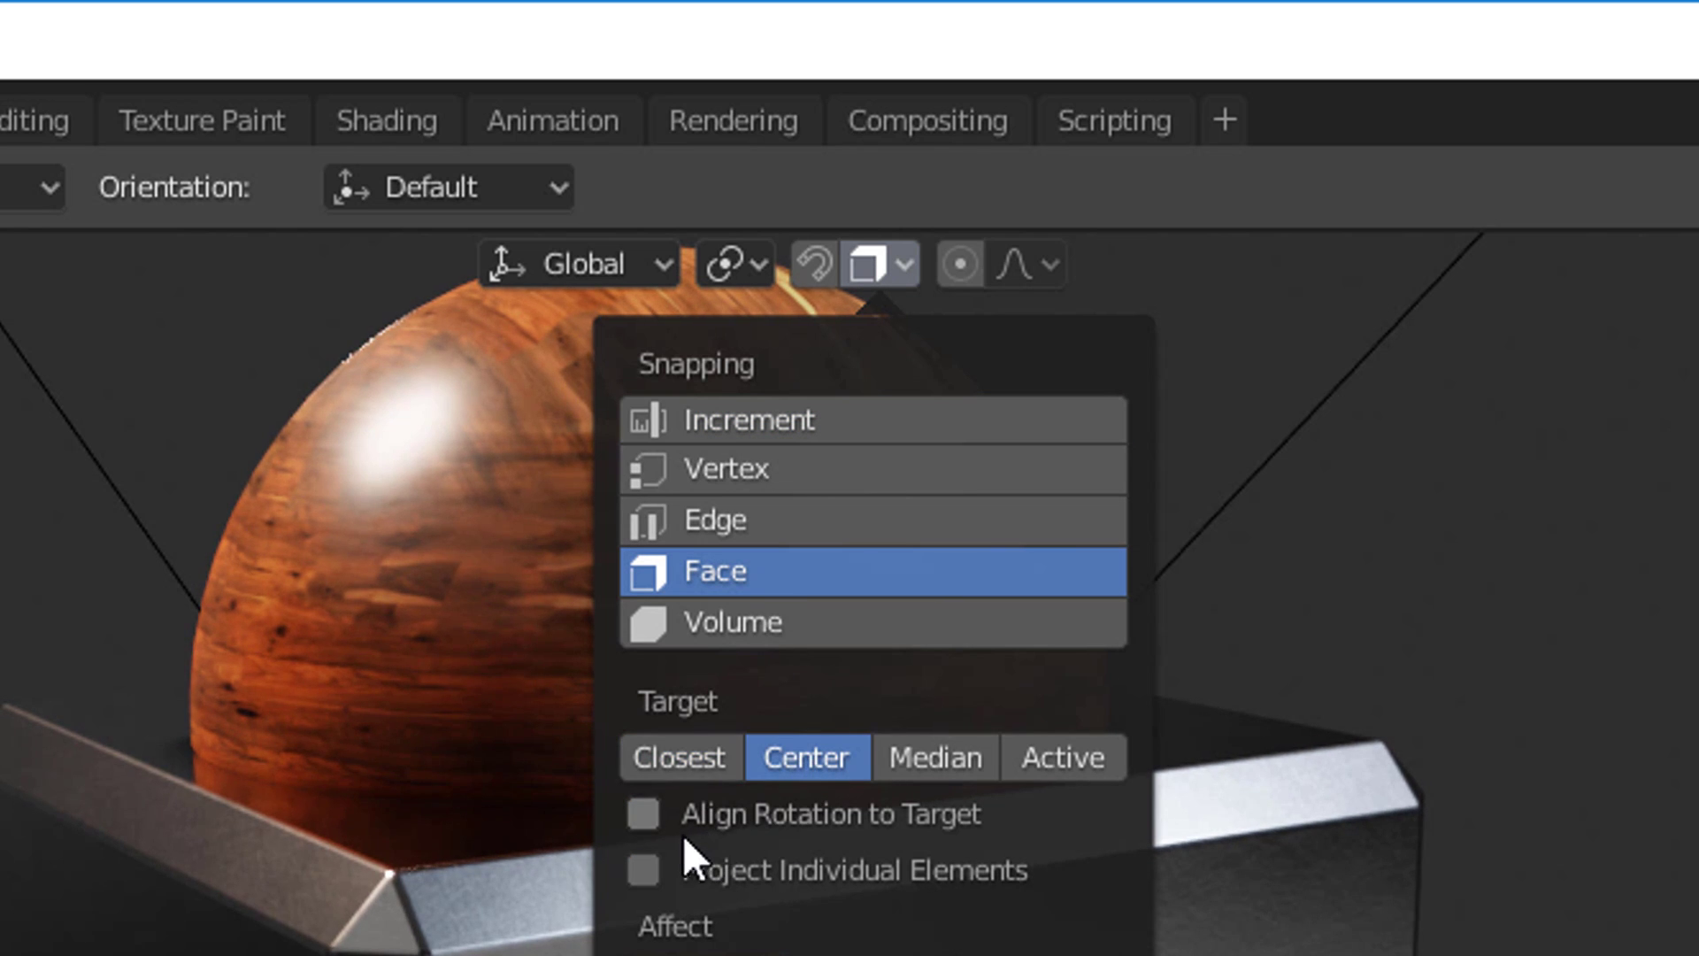
{"action": "left_click", "coordinate": [635, 812]}
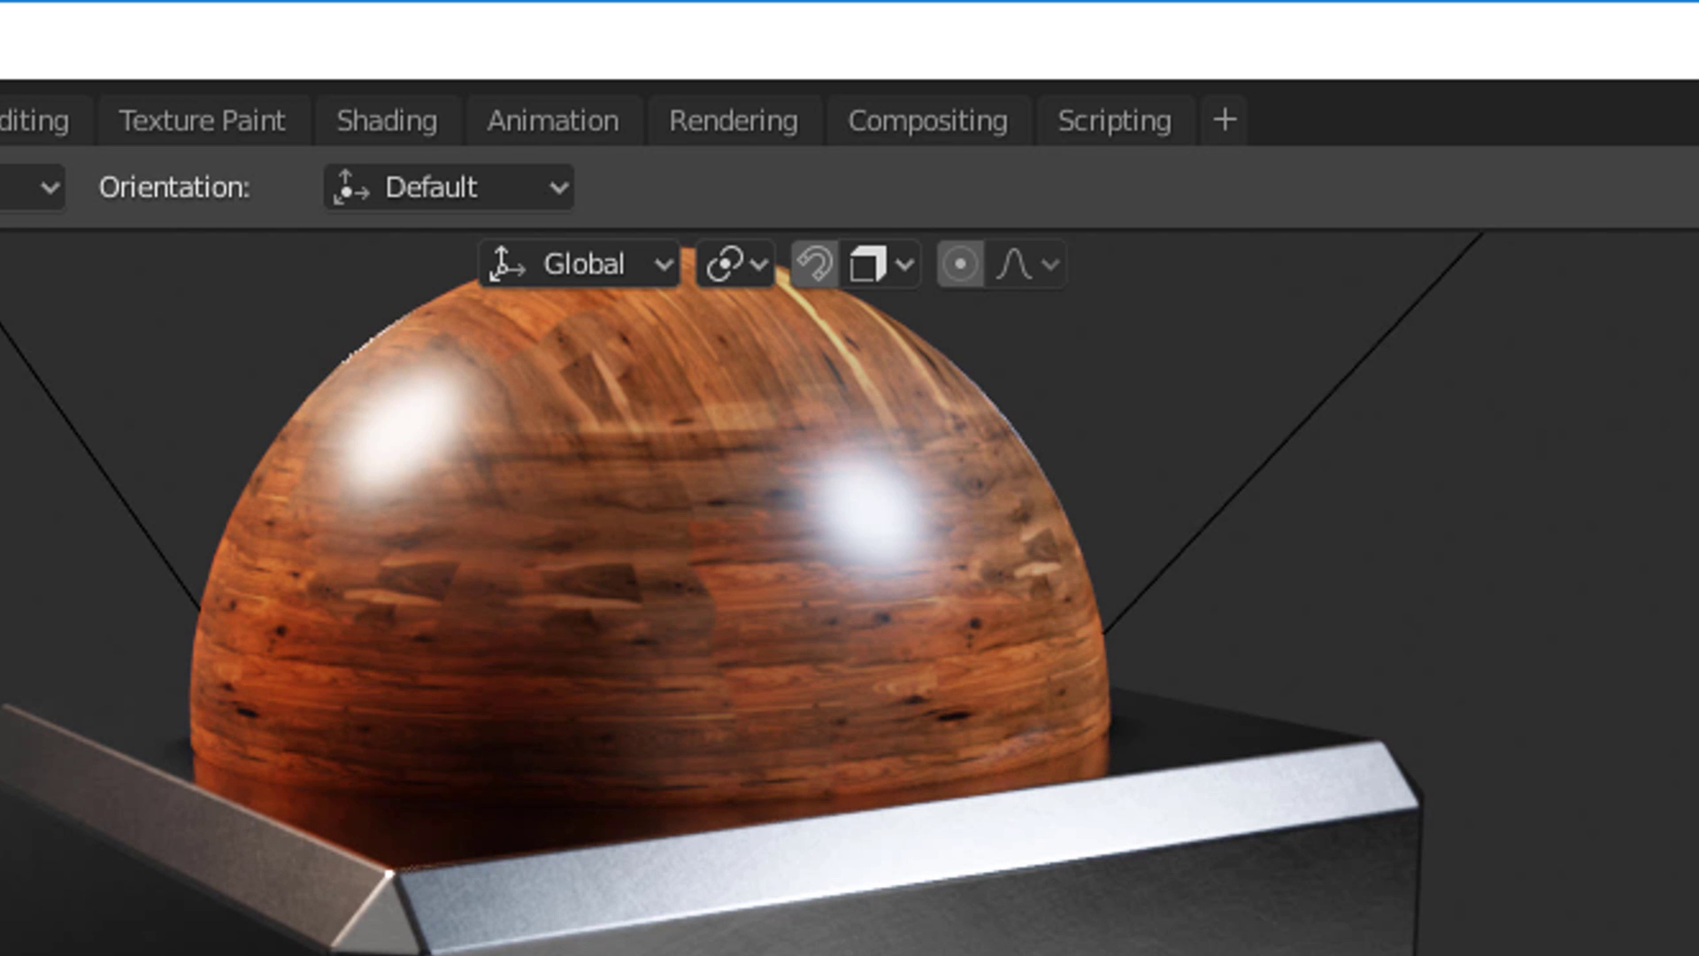
{"action": "left_click", "coordinate": [814, 263]}
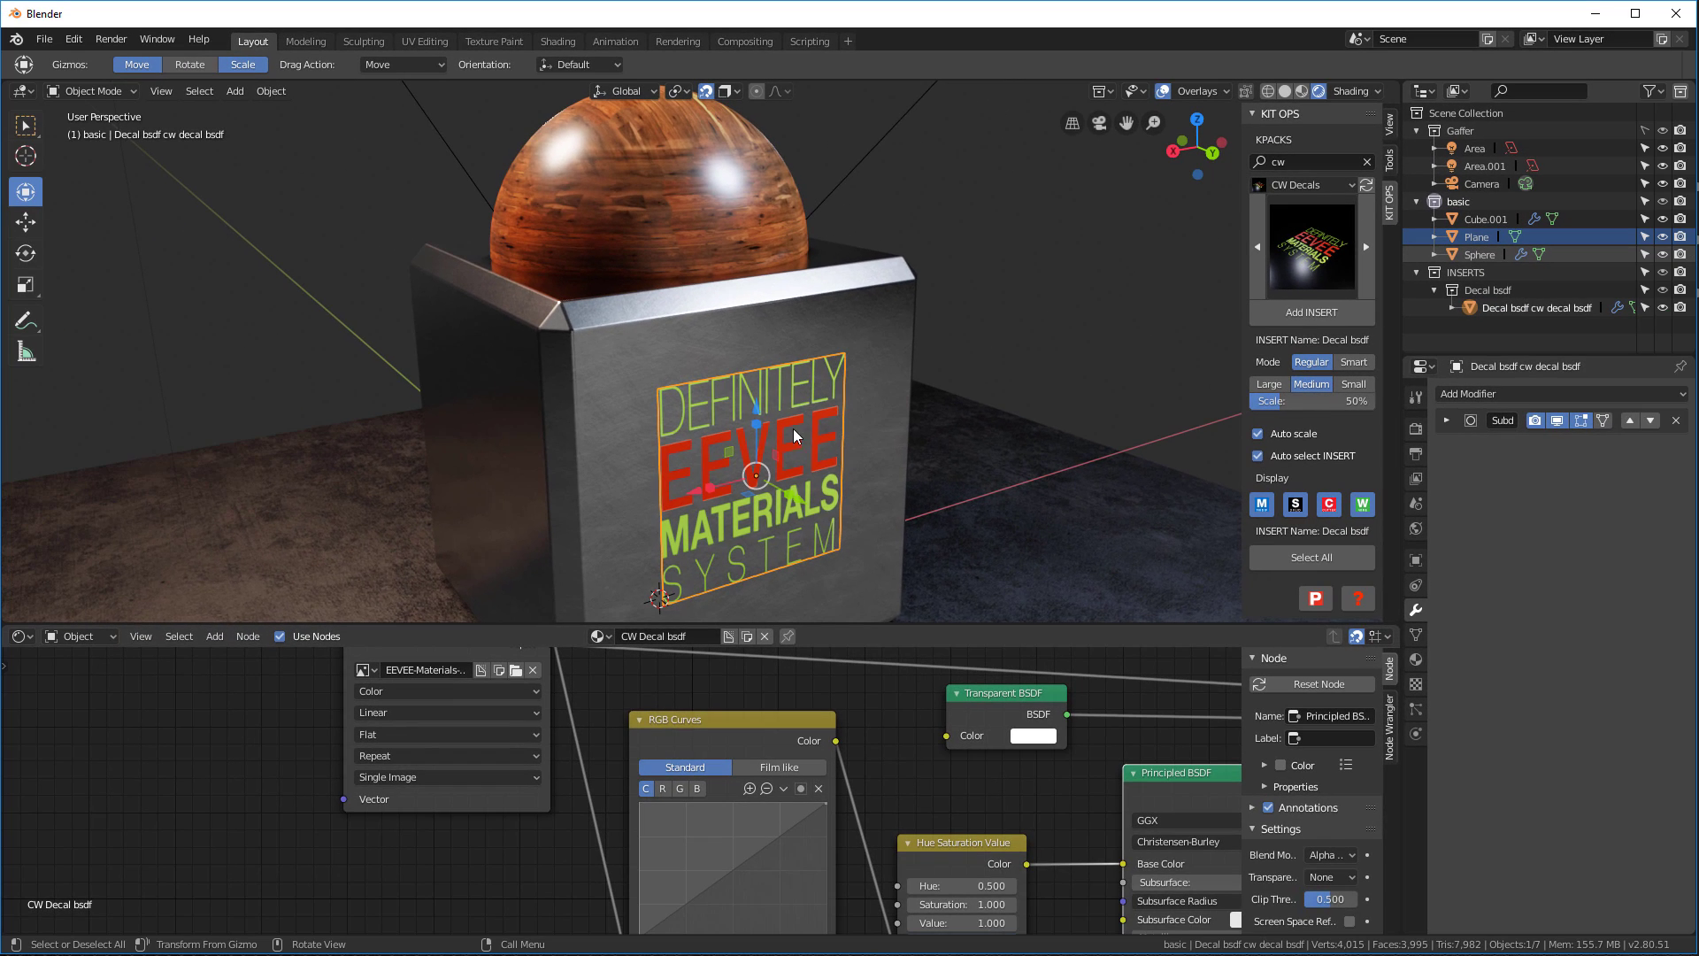
Move the decal from the cube so it snaps onto the front of the wooden sphere, and scale it down
{"action": "key", "text": "g"}
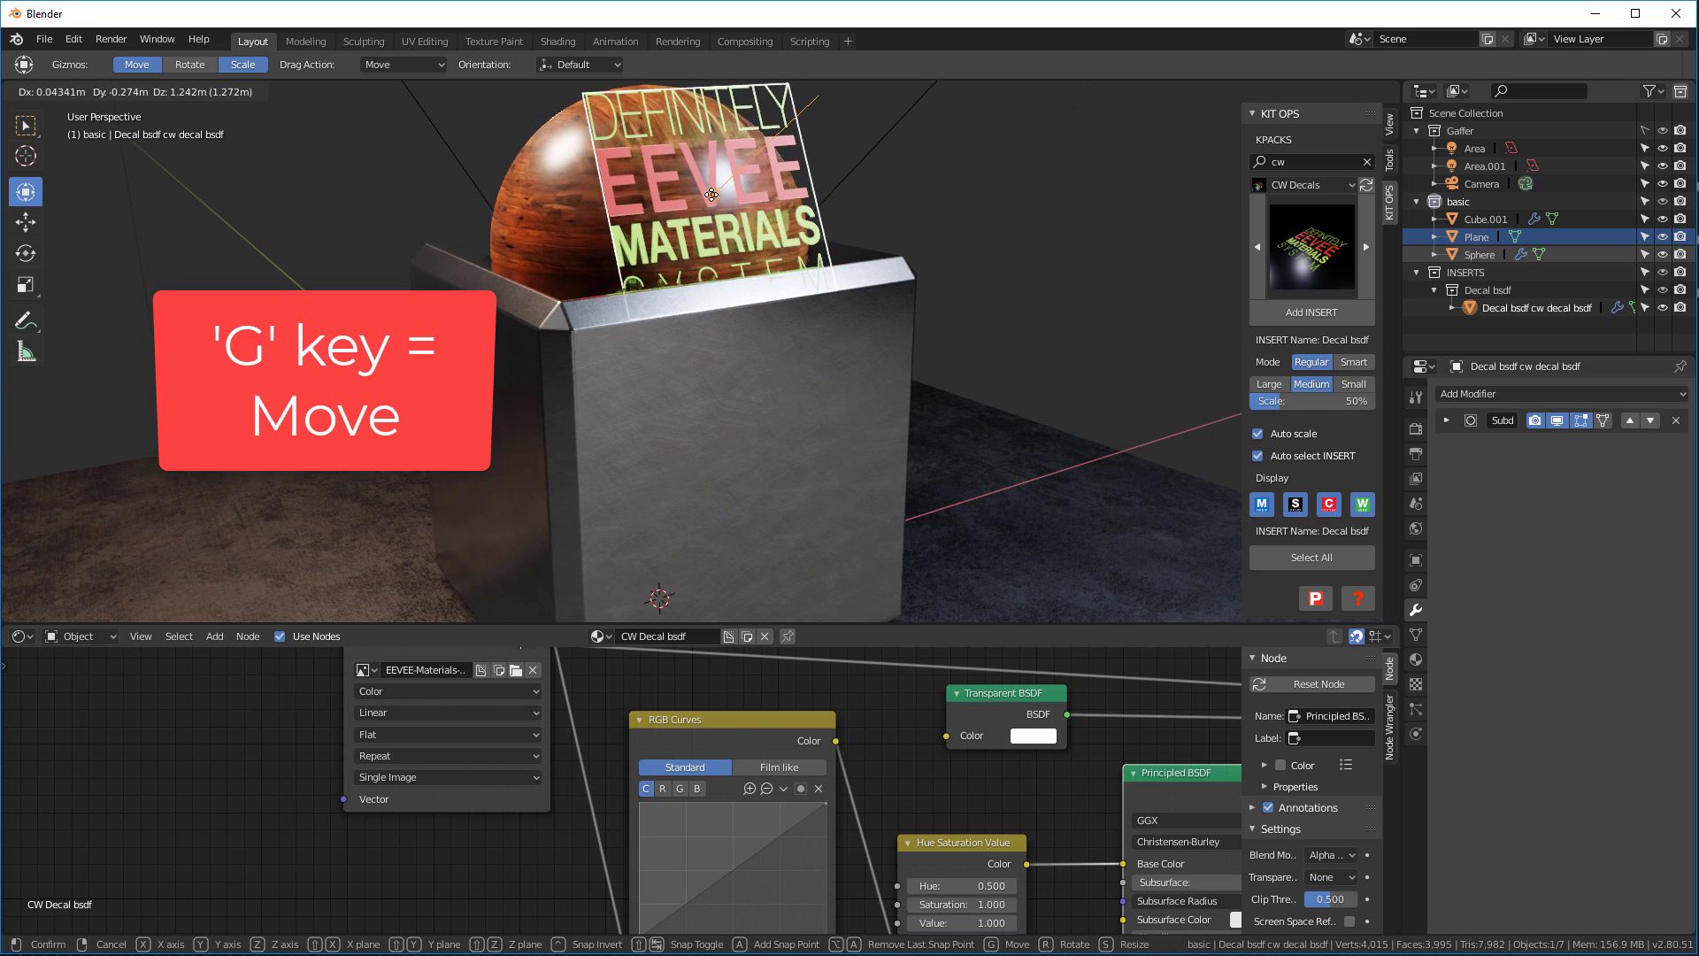
{"action": "left_click", "coordinate": [709, 195]}
{"action": "middle_click_drag", "start_coordinate": [709, 194], "coordinate": [776, 239]}
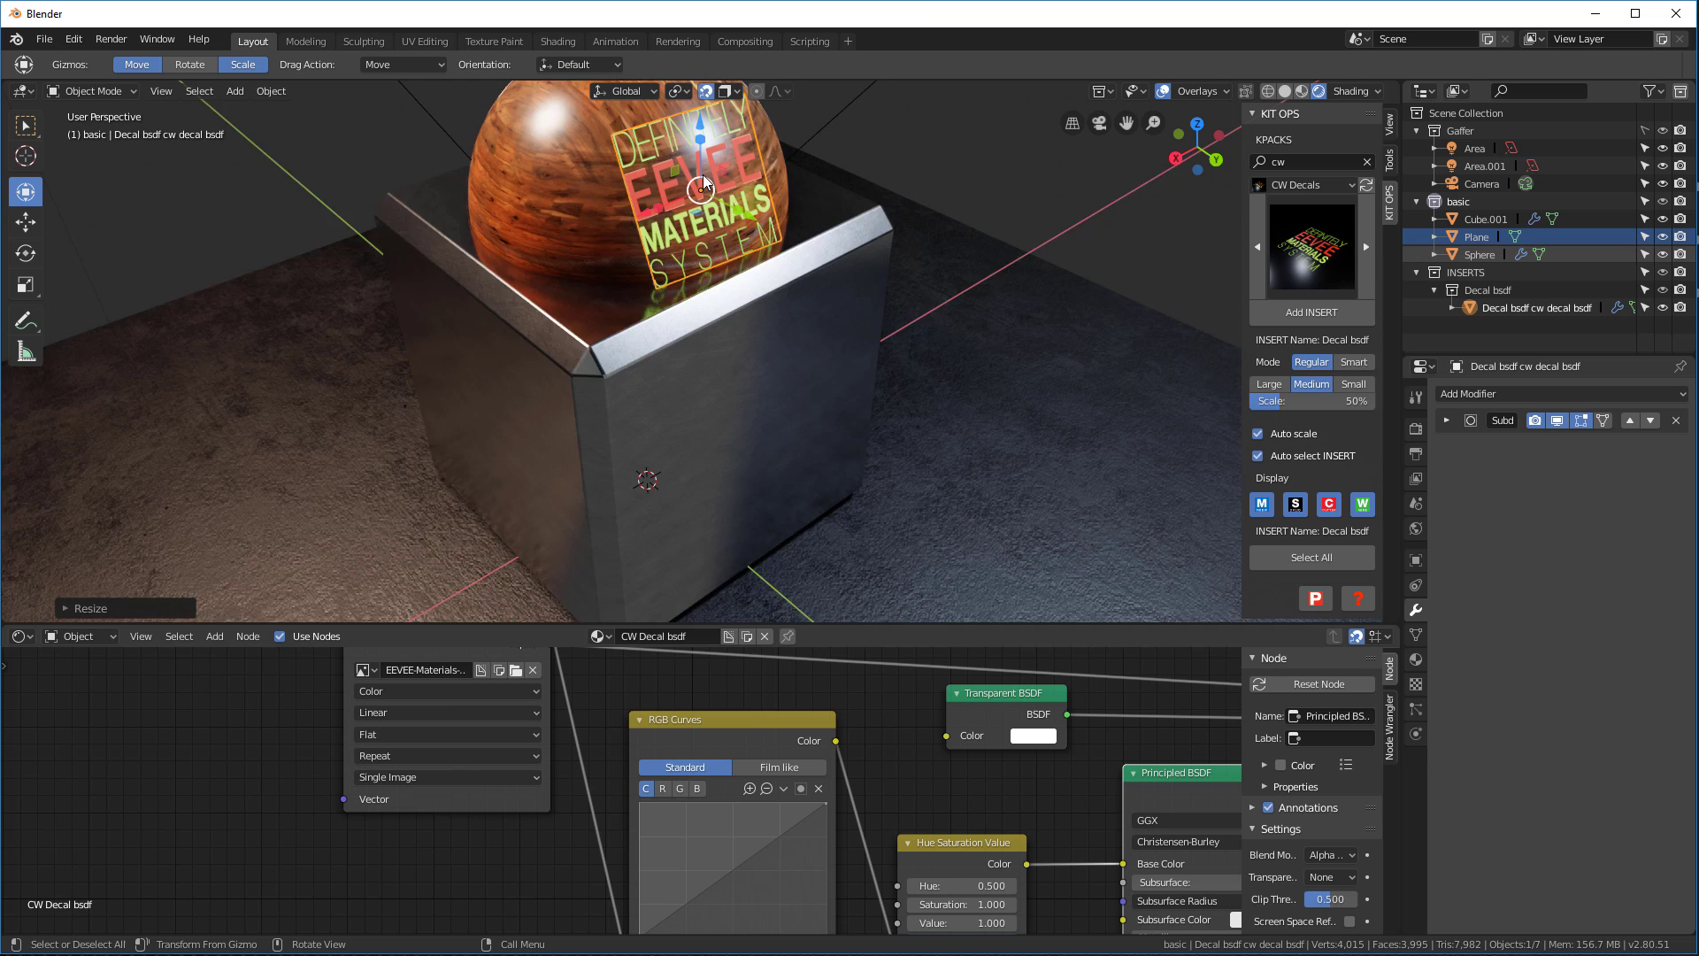
{"action": "scroll", "coordinate": [730, 248], "scroll_direction": "up", "scroll_amount": 4}
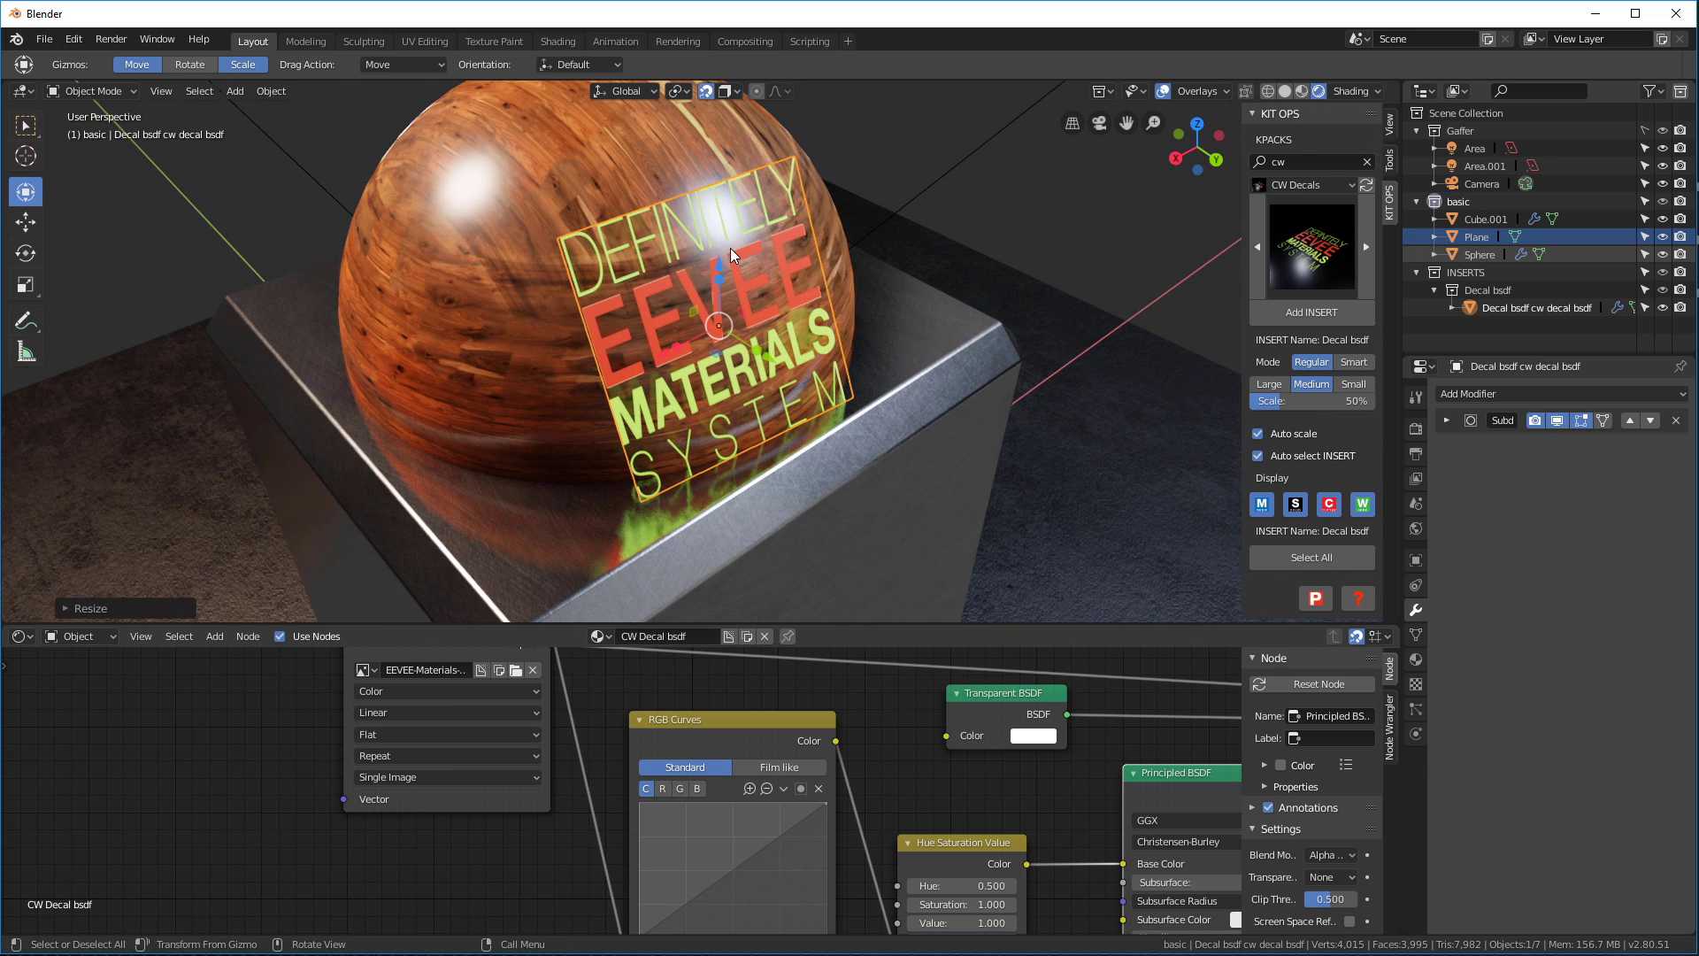
Turn snapping off and add a Shrinkwrap modifier to the decal with the Sphere as its target
{"action": "left_click", "coordinate": [707, 91]}
{"action": "left_click", "coordinate": [1446, 420]}
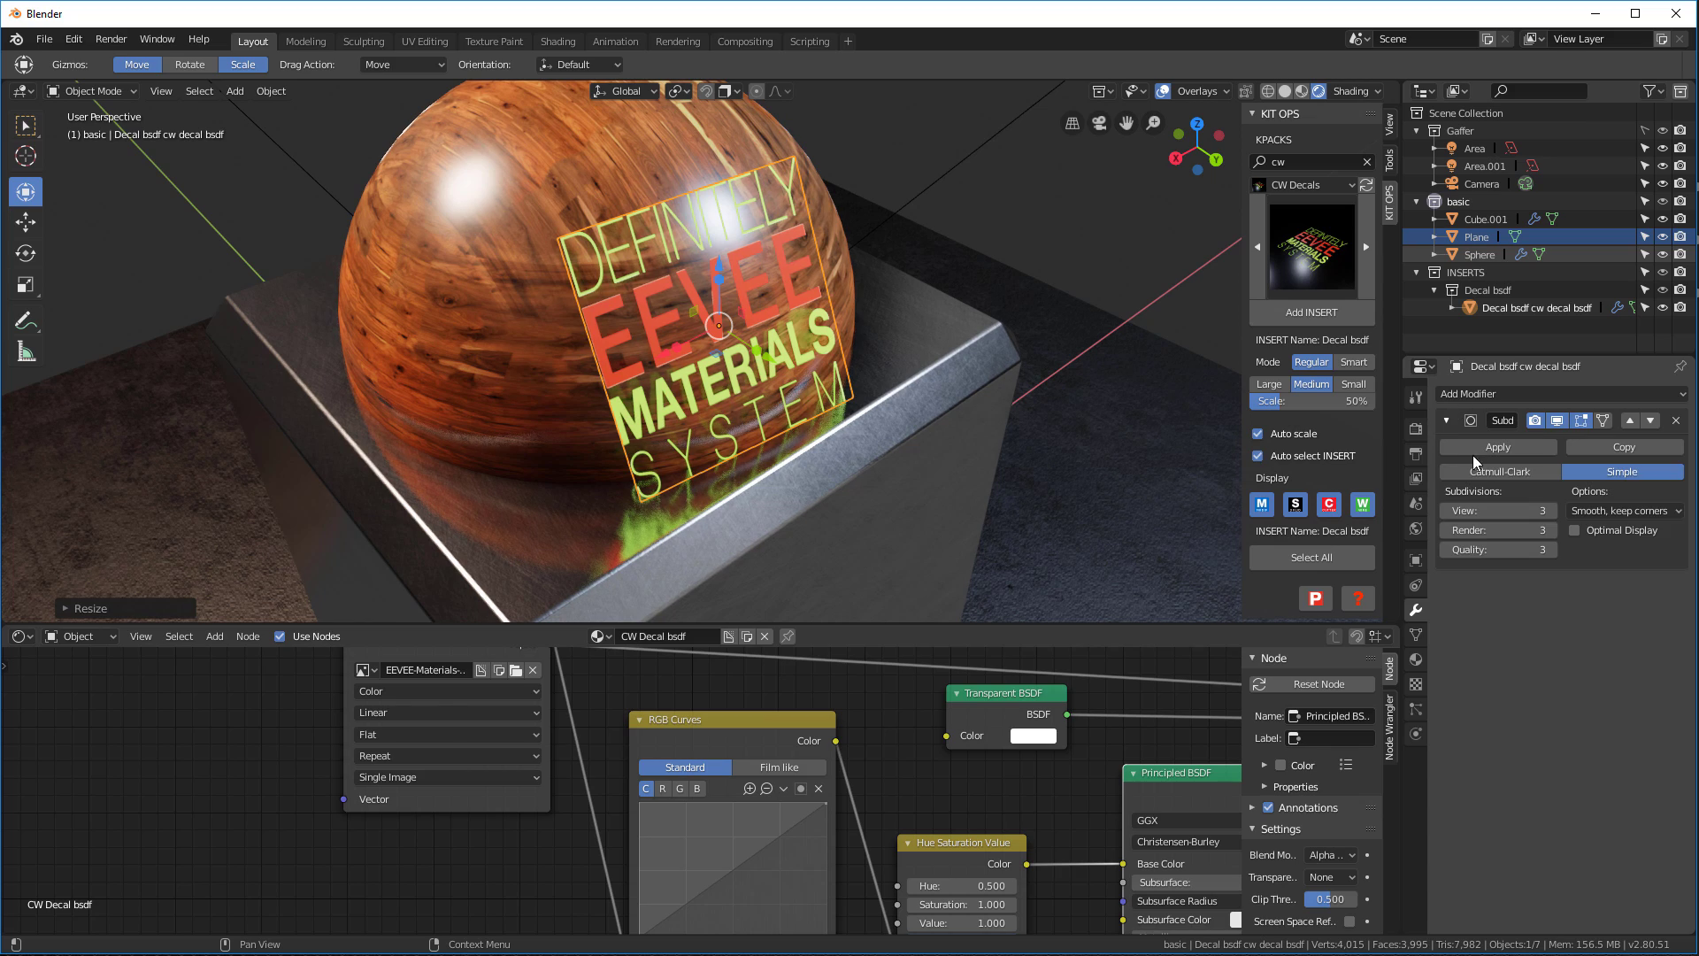
{"action": "left_click", "coordinate": [1448, 418]}
{"action": "left_click", "coordinate": [1473, 395]}
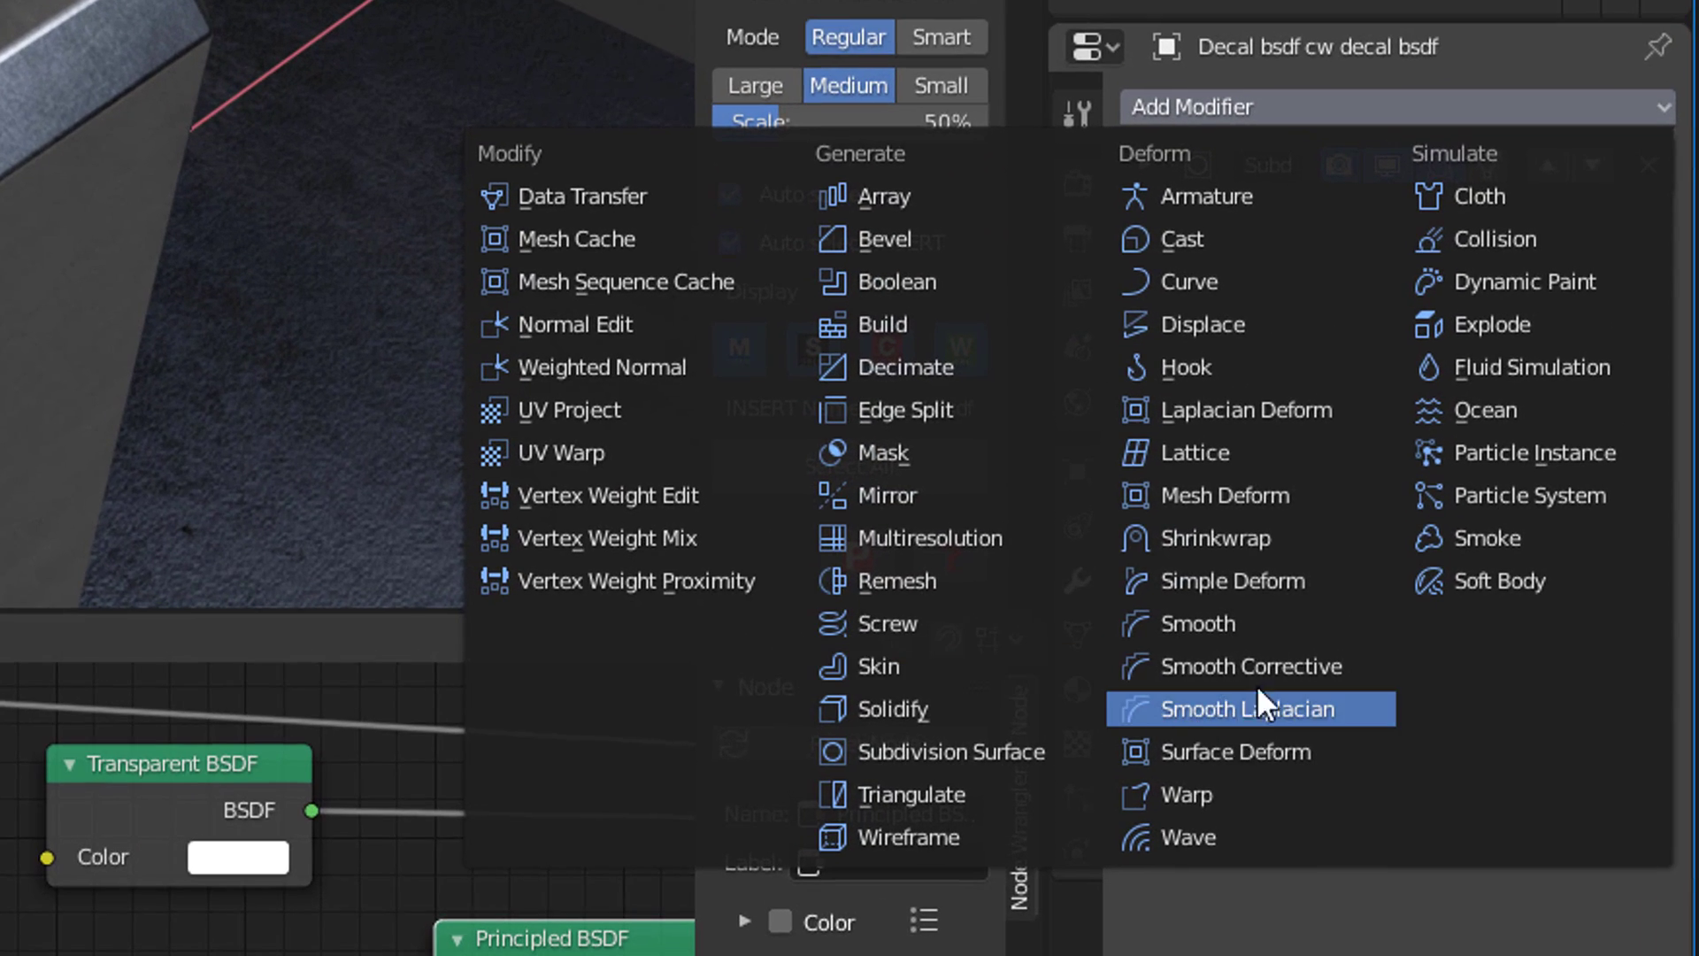
{"action": "left_click", "coordinate": [1239, 538]}
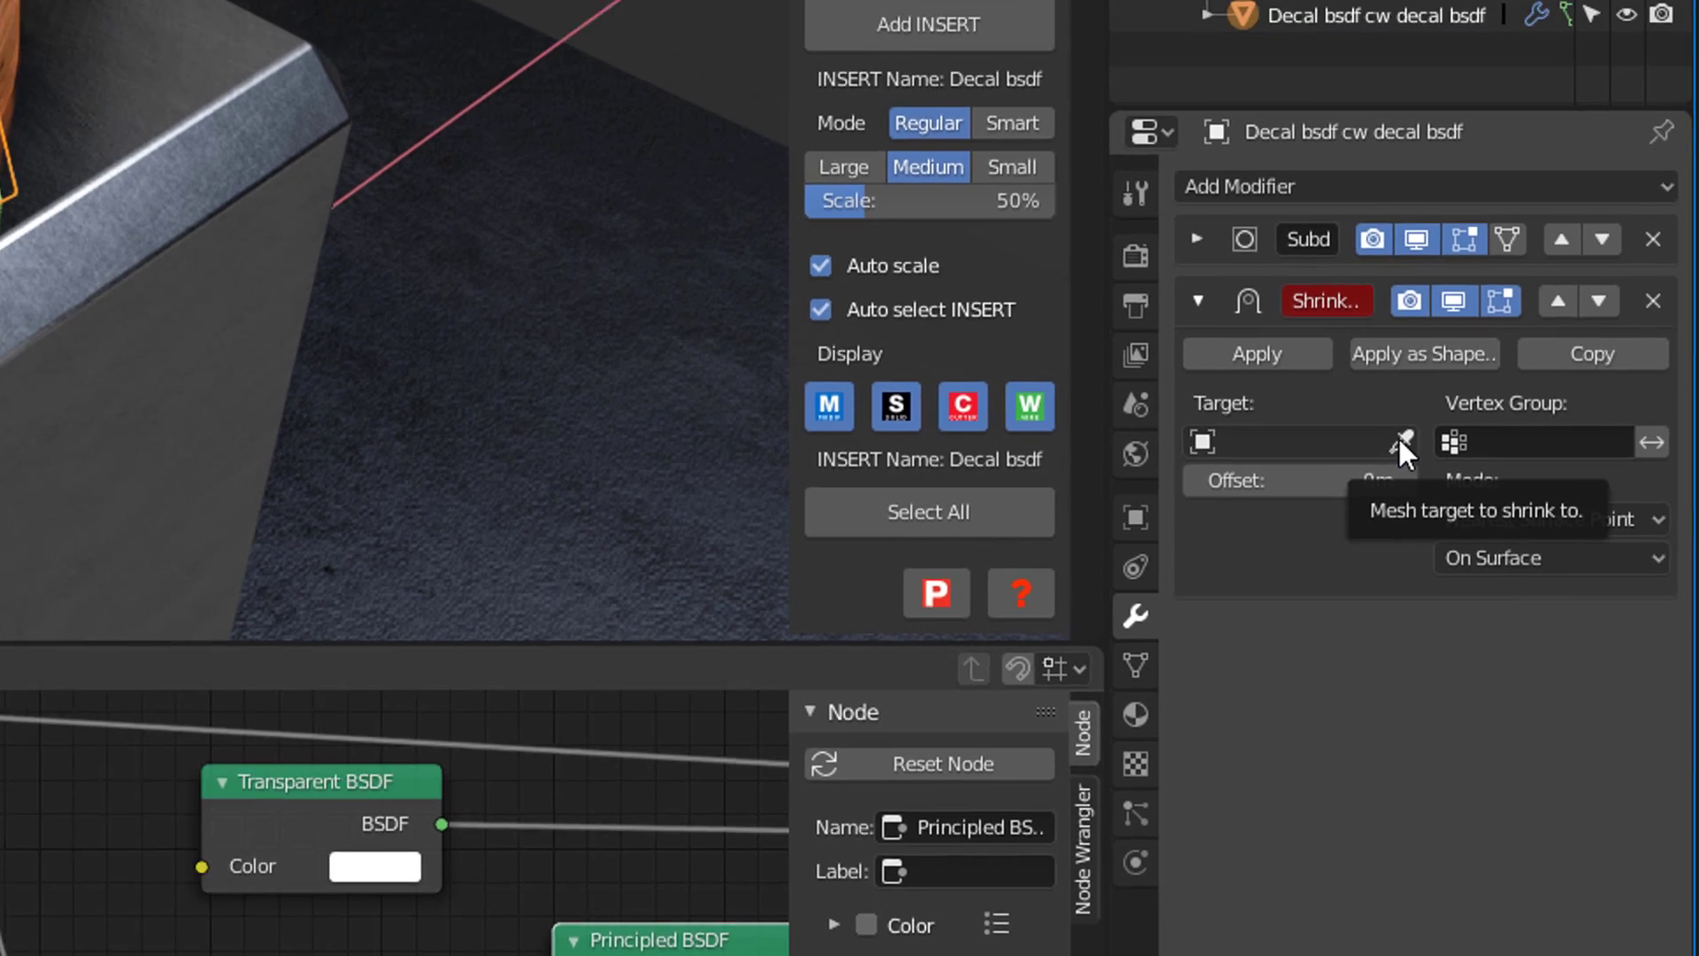
{"action": "left_click", "coordinate": [1400, 439]}
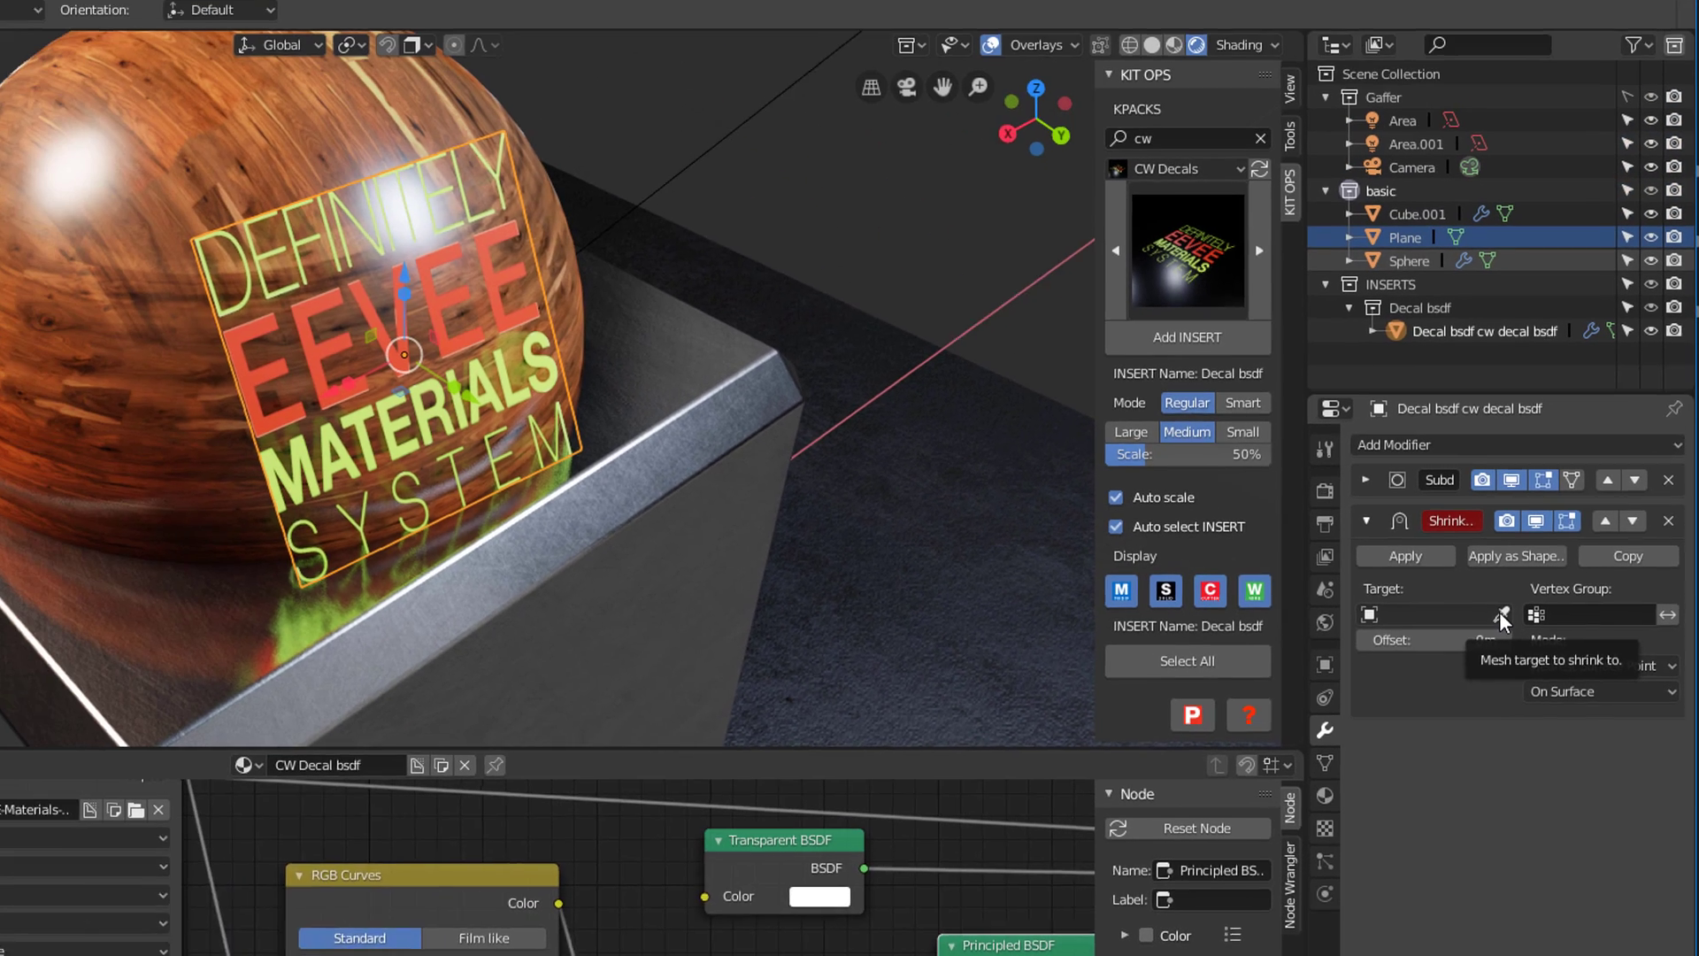
{"action": "left_click", "coordinate": [202, 177]}
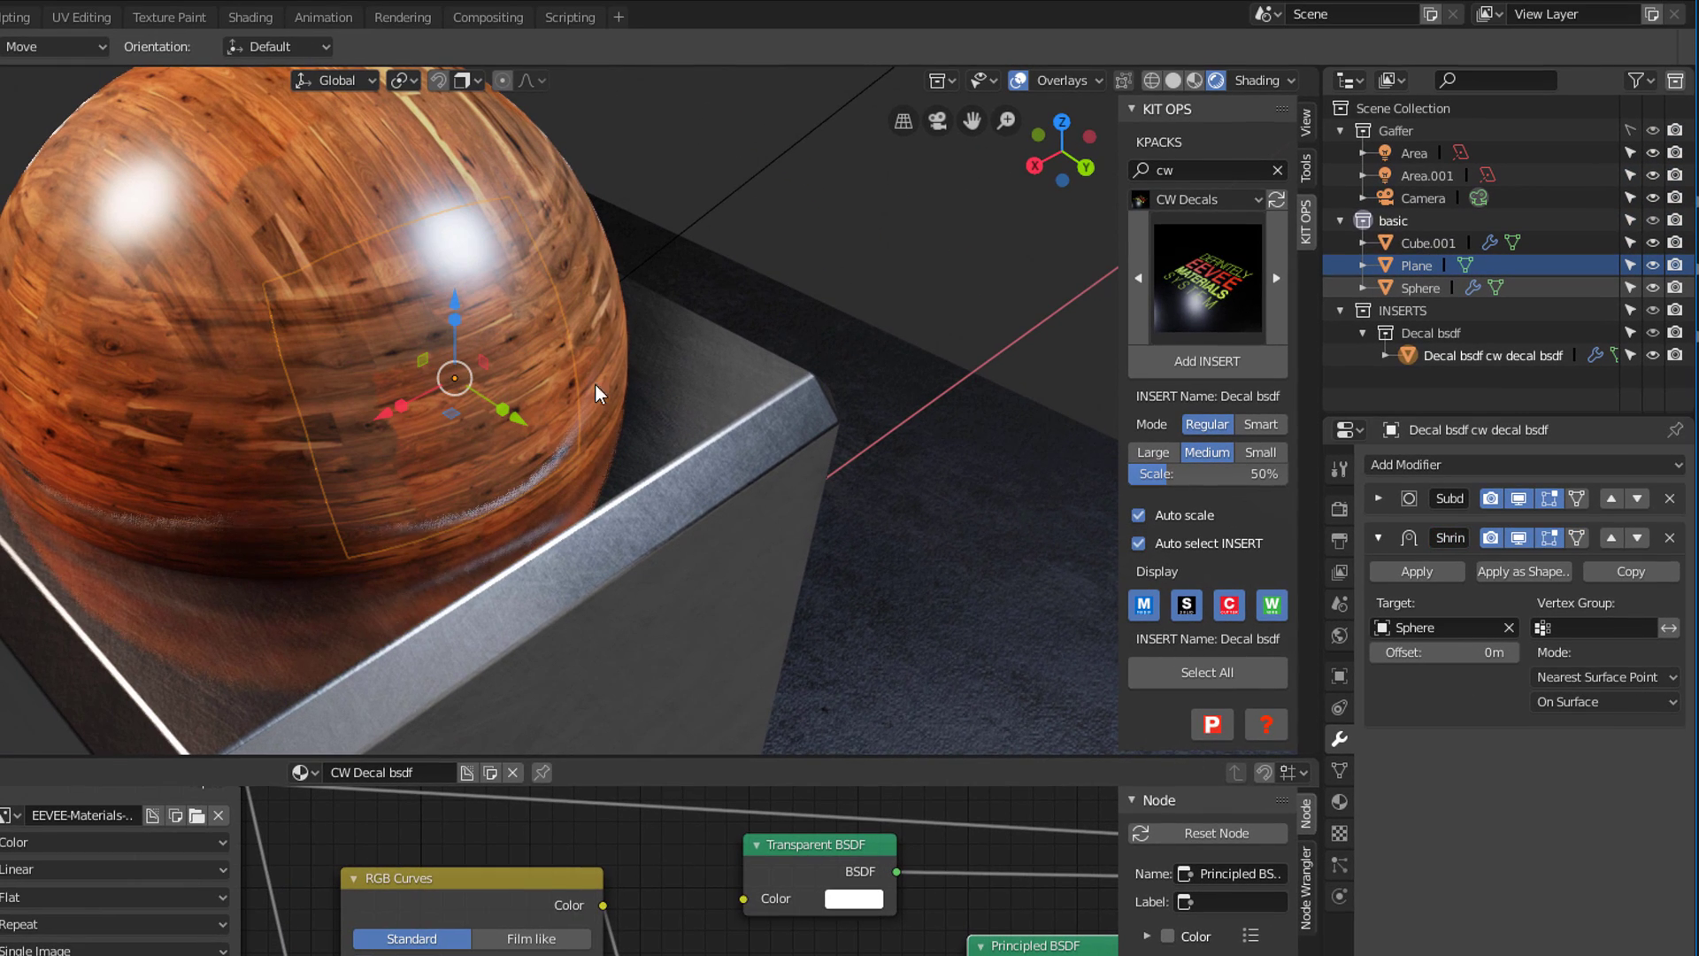
Try a Shrinkwrap offset of 0.01 m and inspect the decal's gap from the sphere up close
{"action": "left_click", "coordinate": [1510, 652]}
{"action": "middle_click_drag", "start_coordinate": [634, 471], "coordinate": [758, 425]}
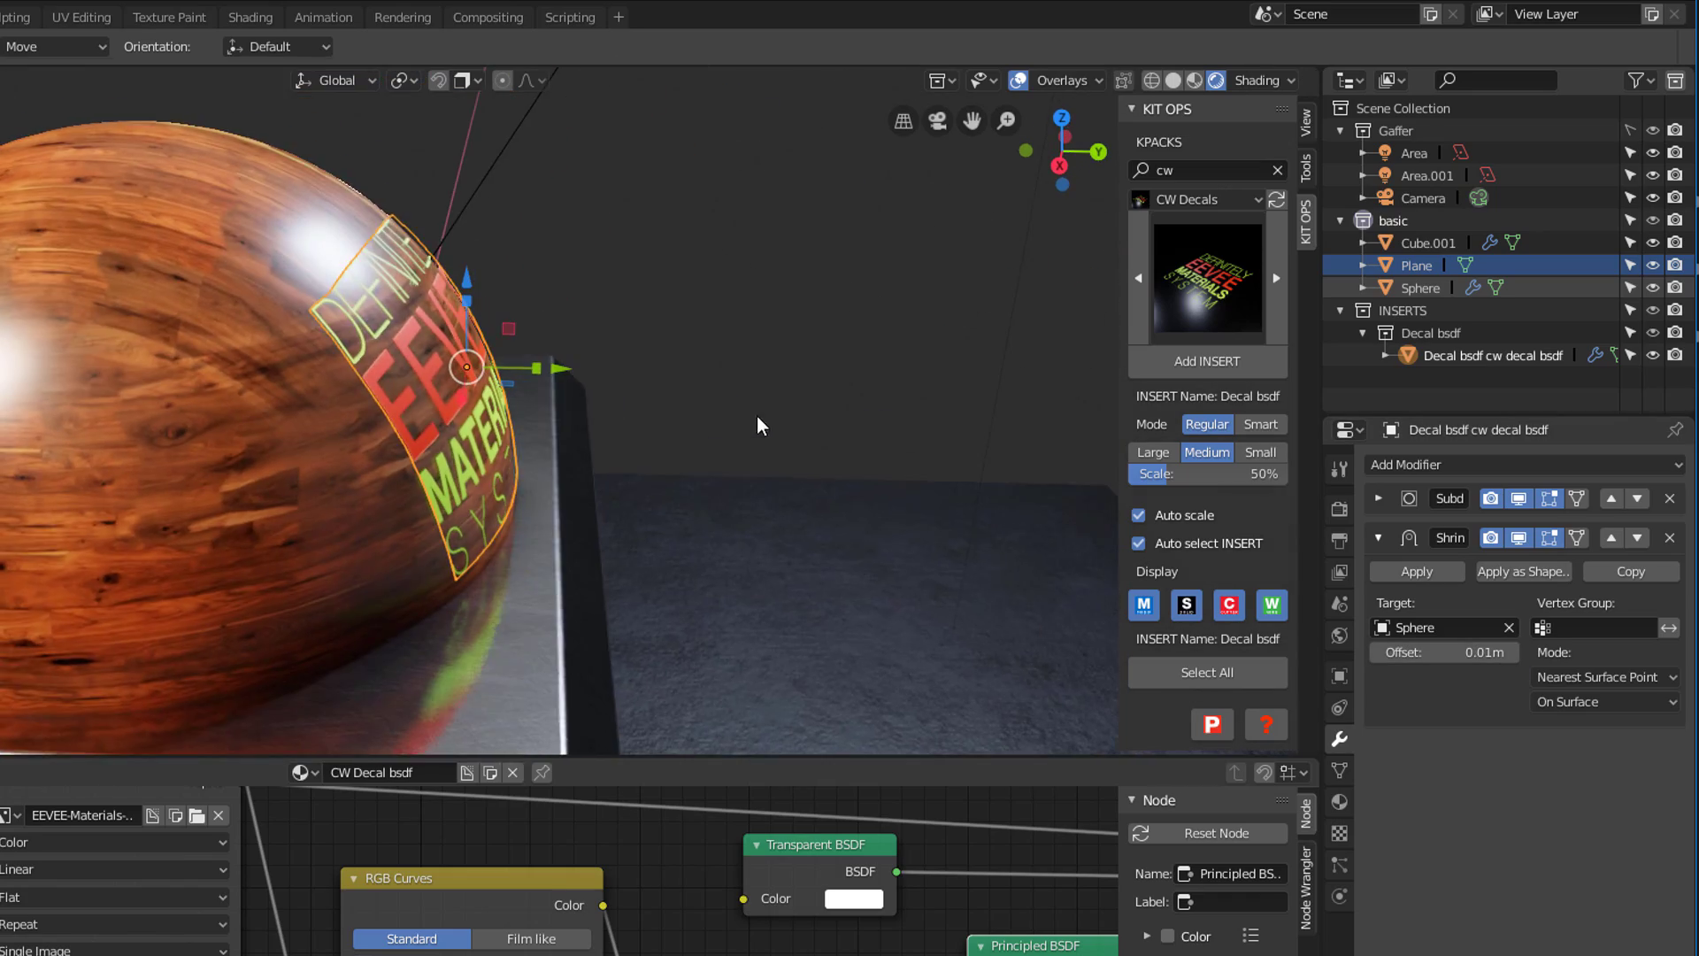
{"action": "scroll", "coordinate": [353, 257], "scroll_direction": "up", "scroll_amount": 6}
{"action": "middle_click_drag", "start_coordinate": [532, 267], "coordinate": [559, 266]}
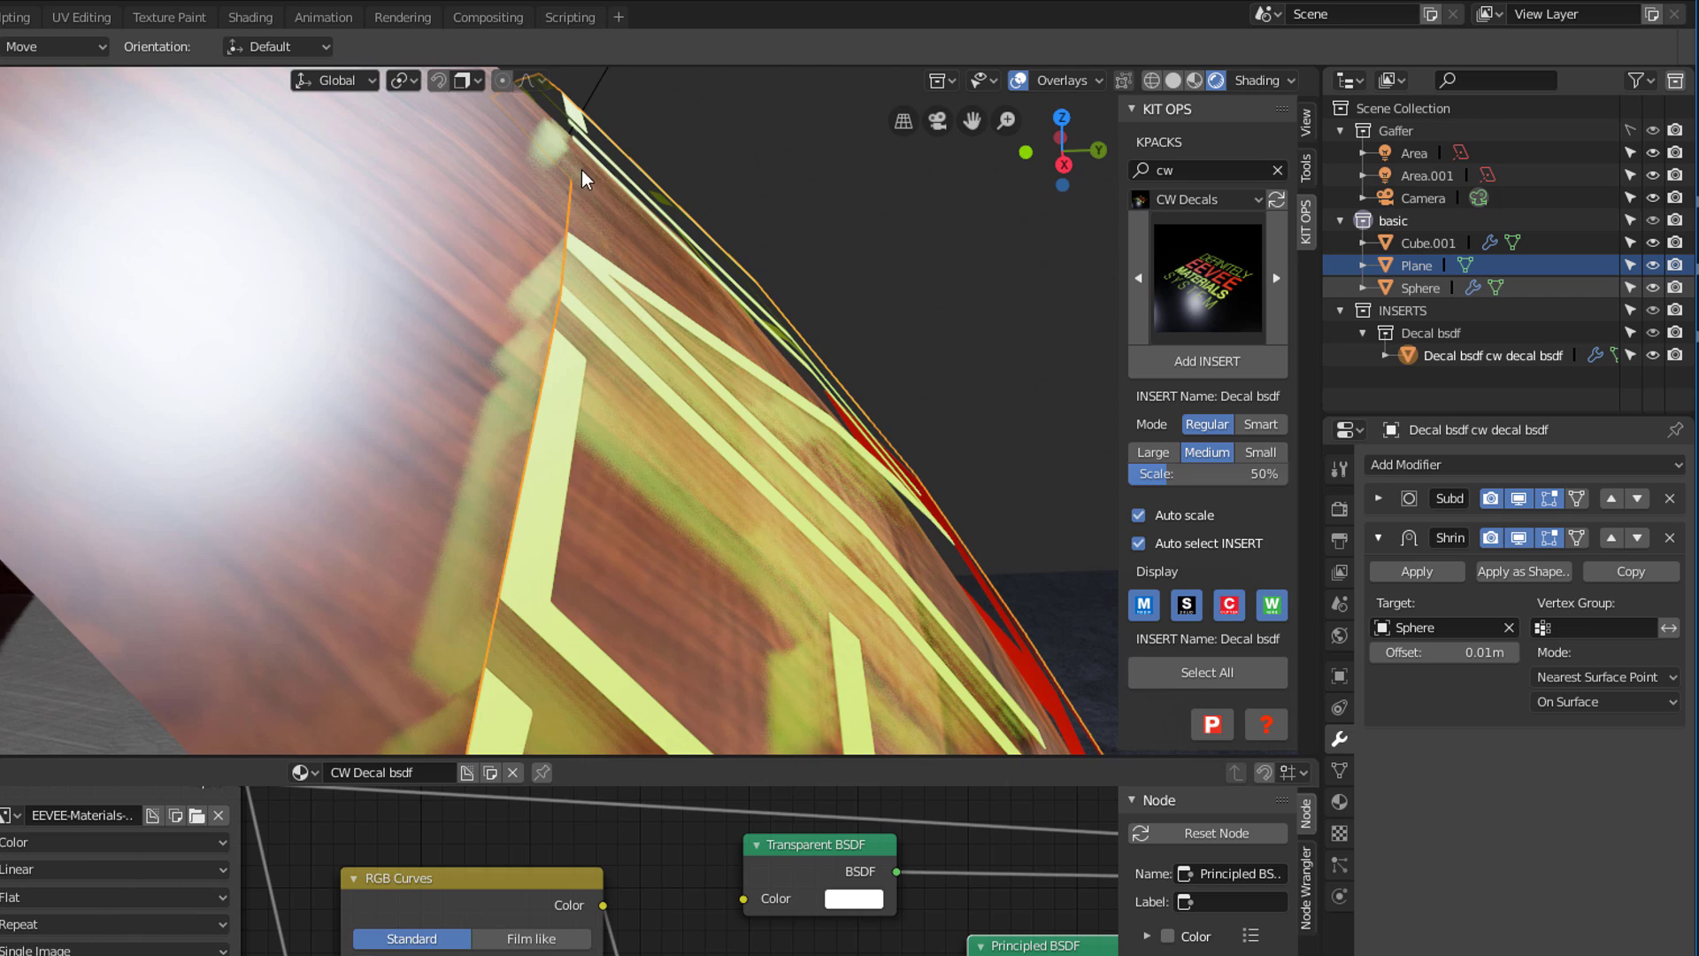
Set the decal's Shrinkwrap offset to 0.005 m and check how it wraps around the sphere
{"action": "left_click", "coordinate": [1461, 653]}
{"action": "type", "text": ".005"}
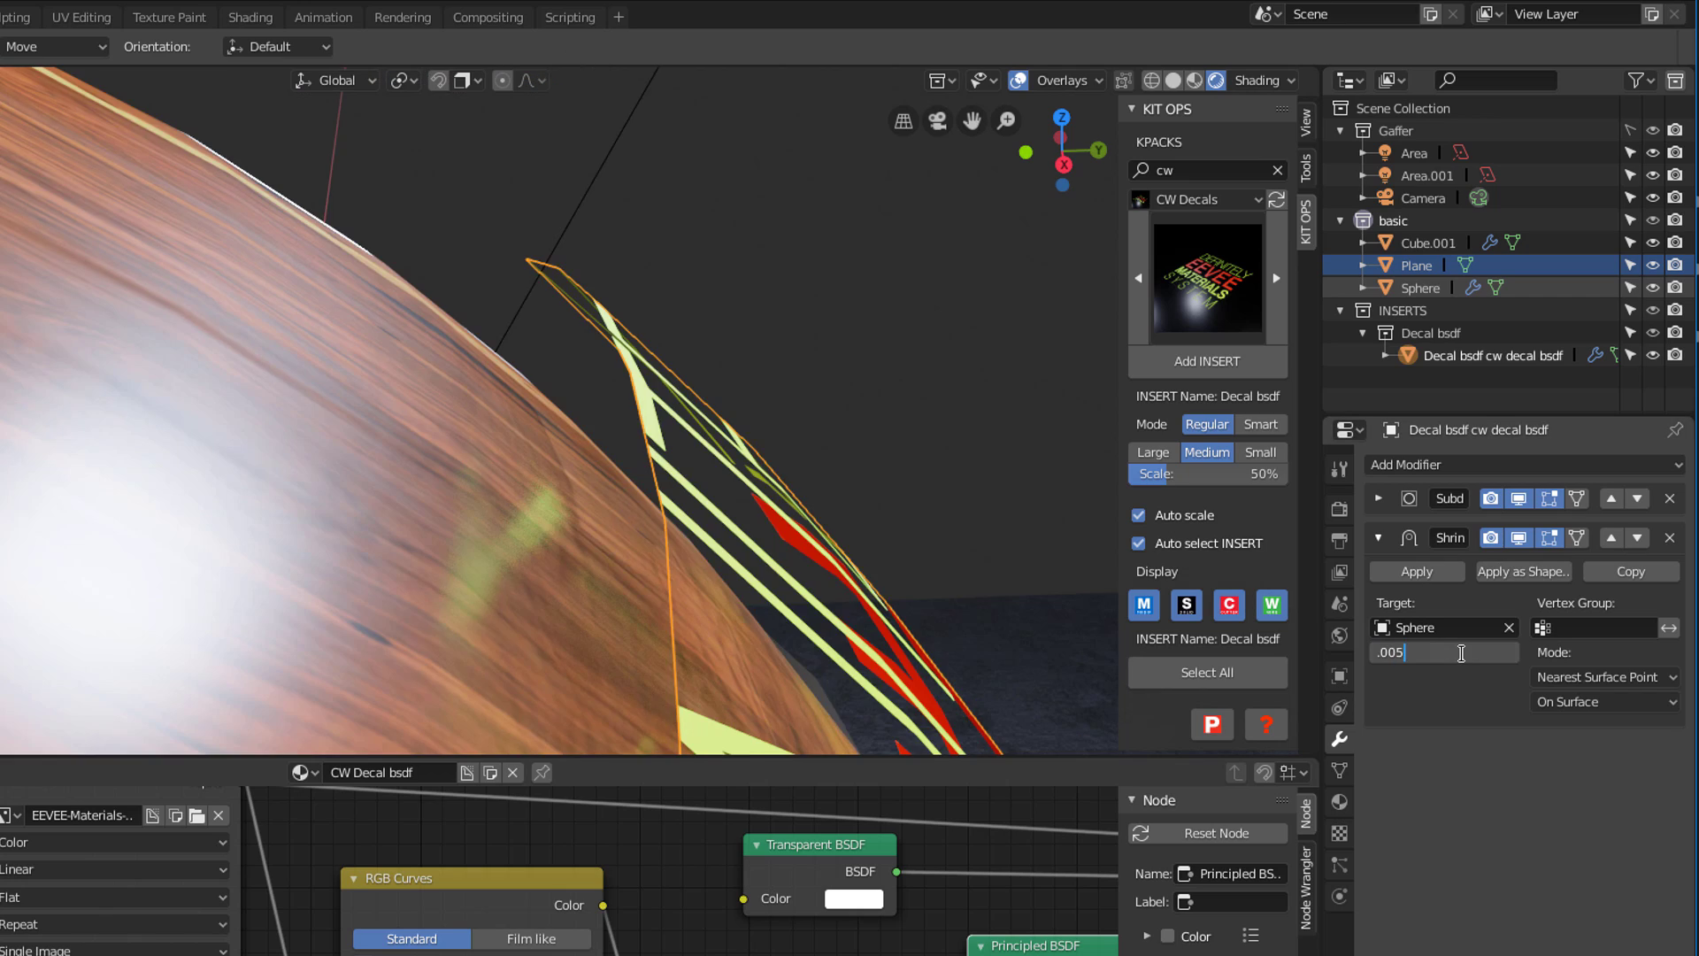
{"action": "key", "text": "Return"}
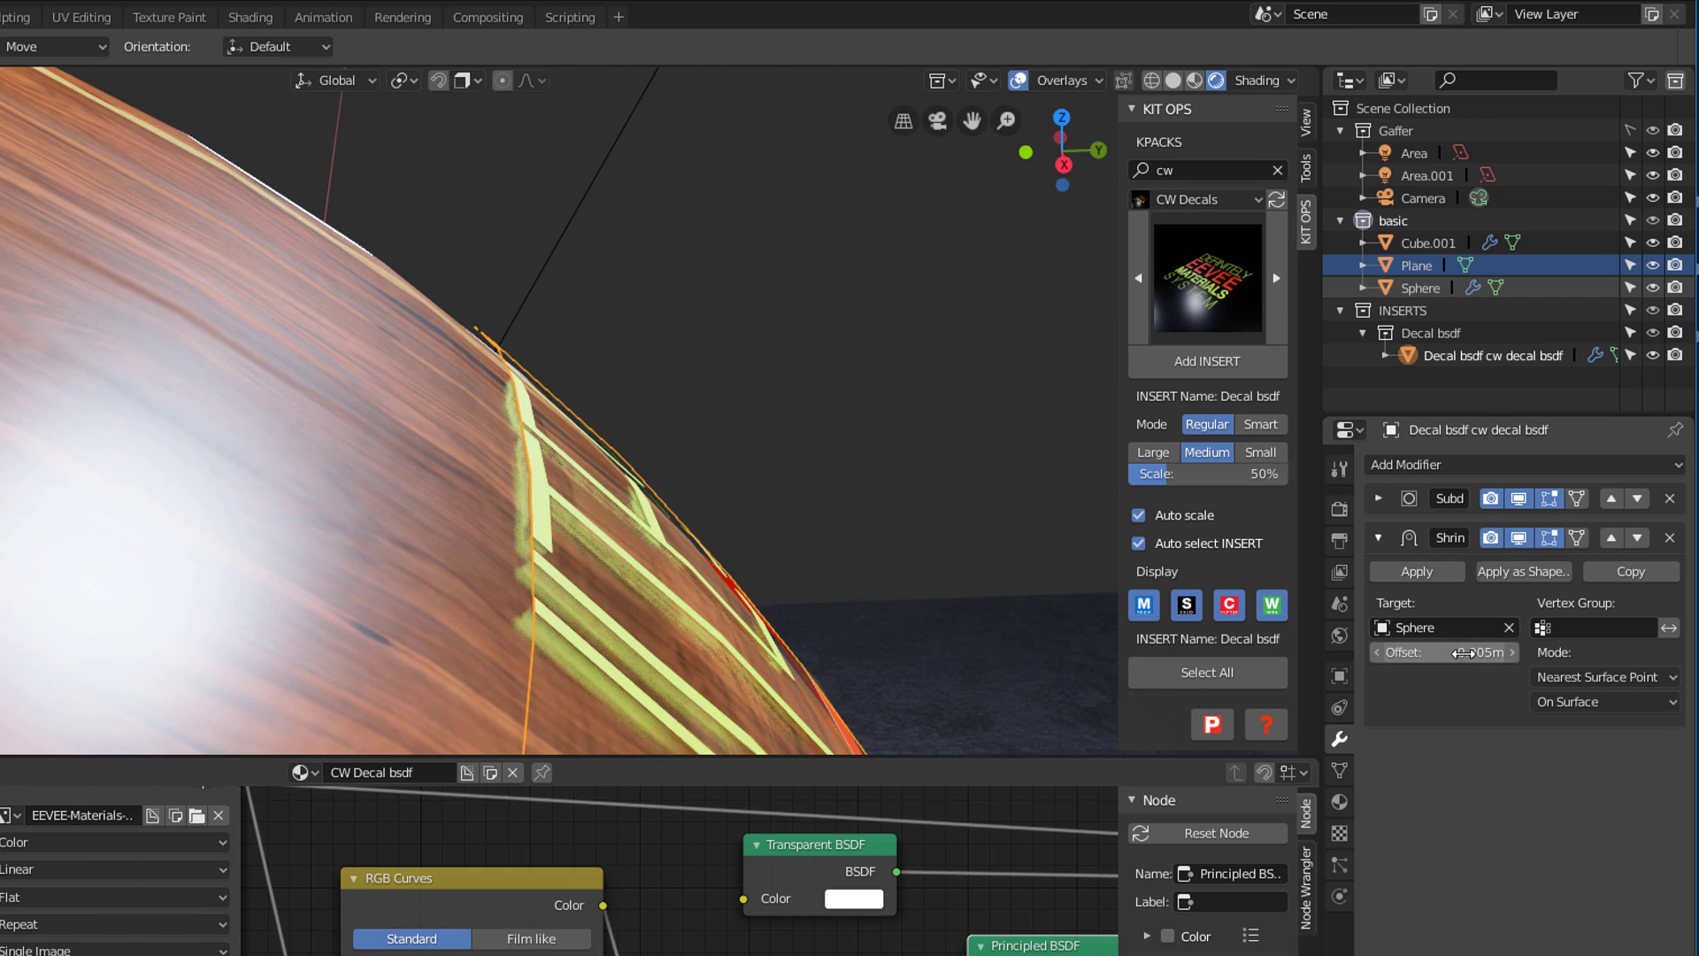
{"action": "mouse_move", "coordinate": [779, 354]}
{"action": "middle_mouse_down"}
{"action": "mouse_move", "coordinate": [534, 334]}
{"action": "mouse_move", "coordinate": [566, 341]}
{"action": "mouse_move", "coordinate": [625, 619]}
{"action": "mouse_move", "coordinate": [766, 363]}
{"action": "middle_mouse_up"}
{"action": "left_click", "coordinate": [785, 372]}
{"action": "scroll", "coordinate": [785, 372], "scroll_direction": "down", "scroll_amount": 4}
{"action": "scroll", "coordinate": [647, 234], "scroll_direction": "up", "scroll_amount": 2}
Apply the Plastic shiny material from the CW Plastic plus paint KPACK to the sphere and inspect it with the decal
{"action": "left_click", "coordinate": [645, 247]}
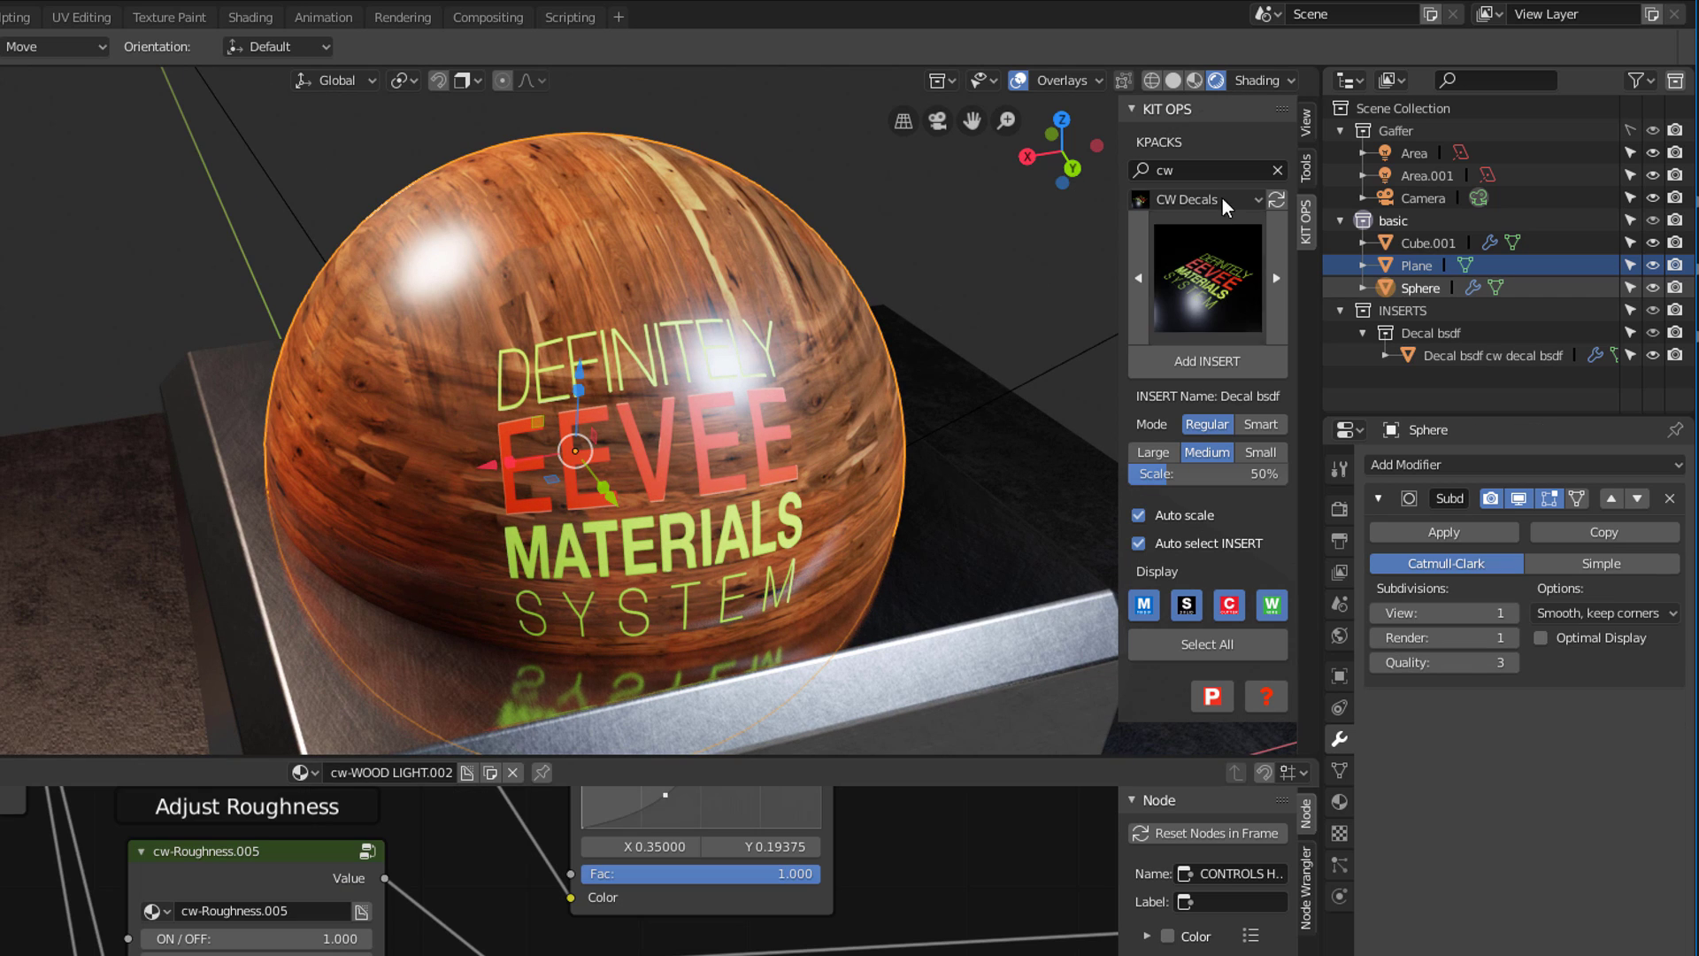
{"action": "left_click", "coordinate": [1221, 199]}
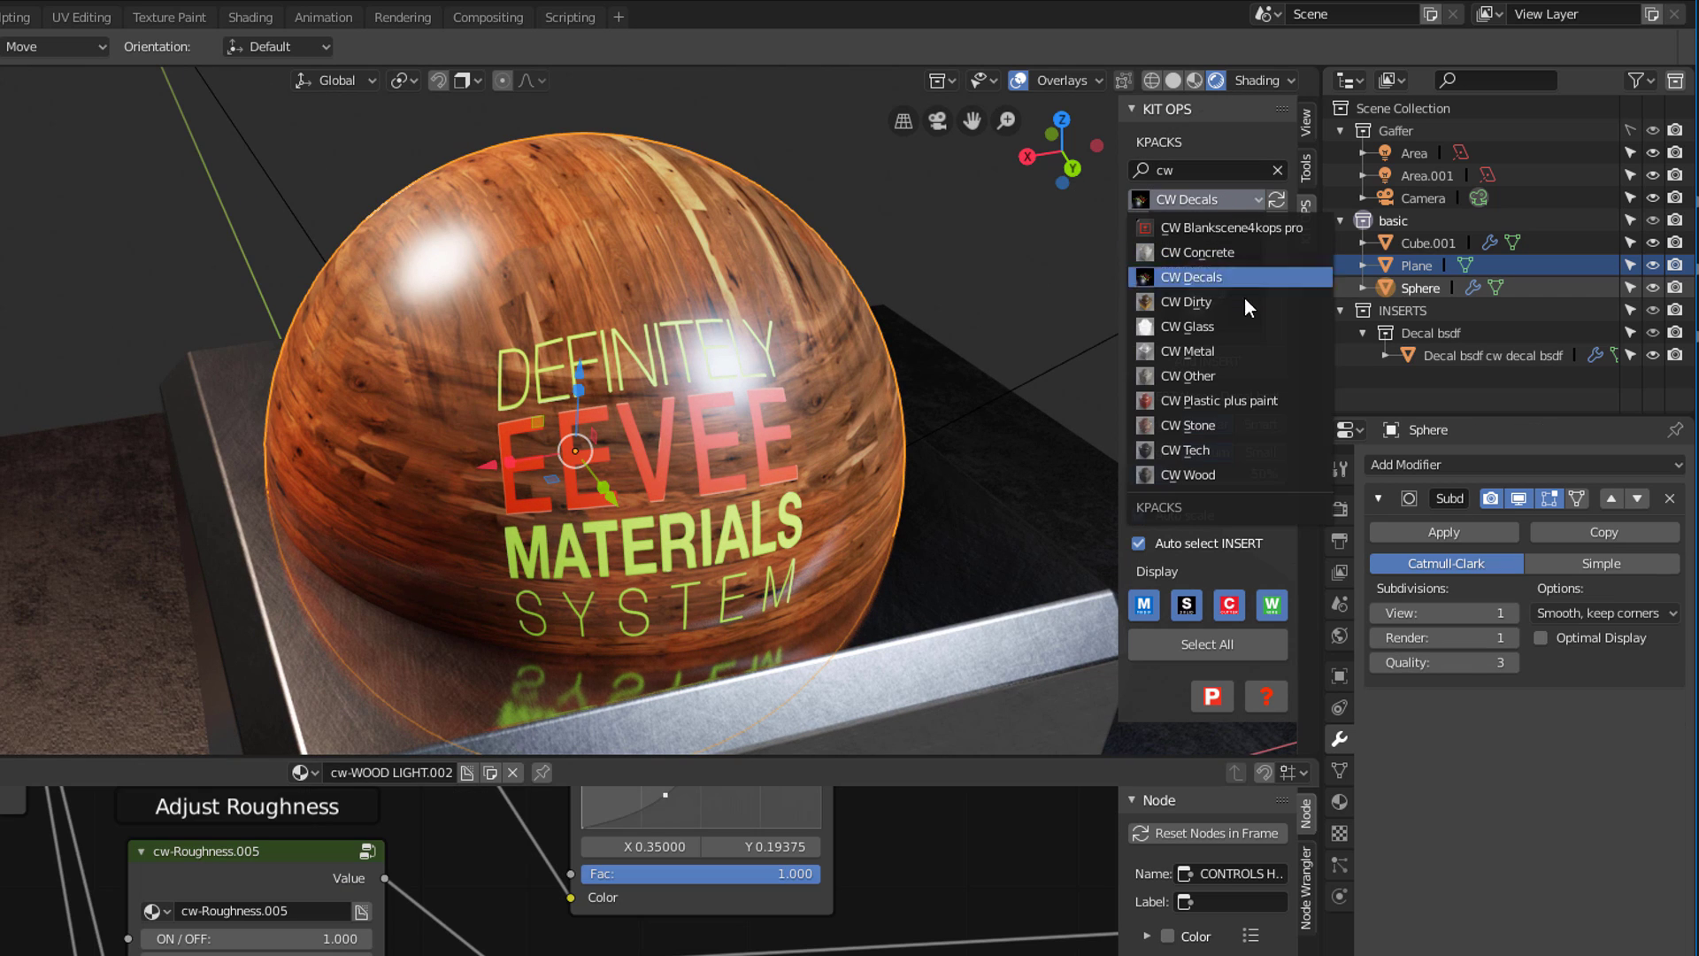
{"action": "left_click", "coordinate": [1219, 400]}
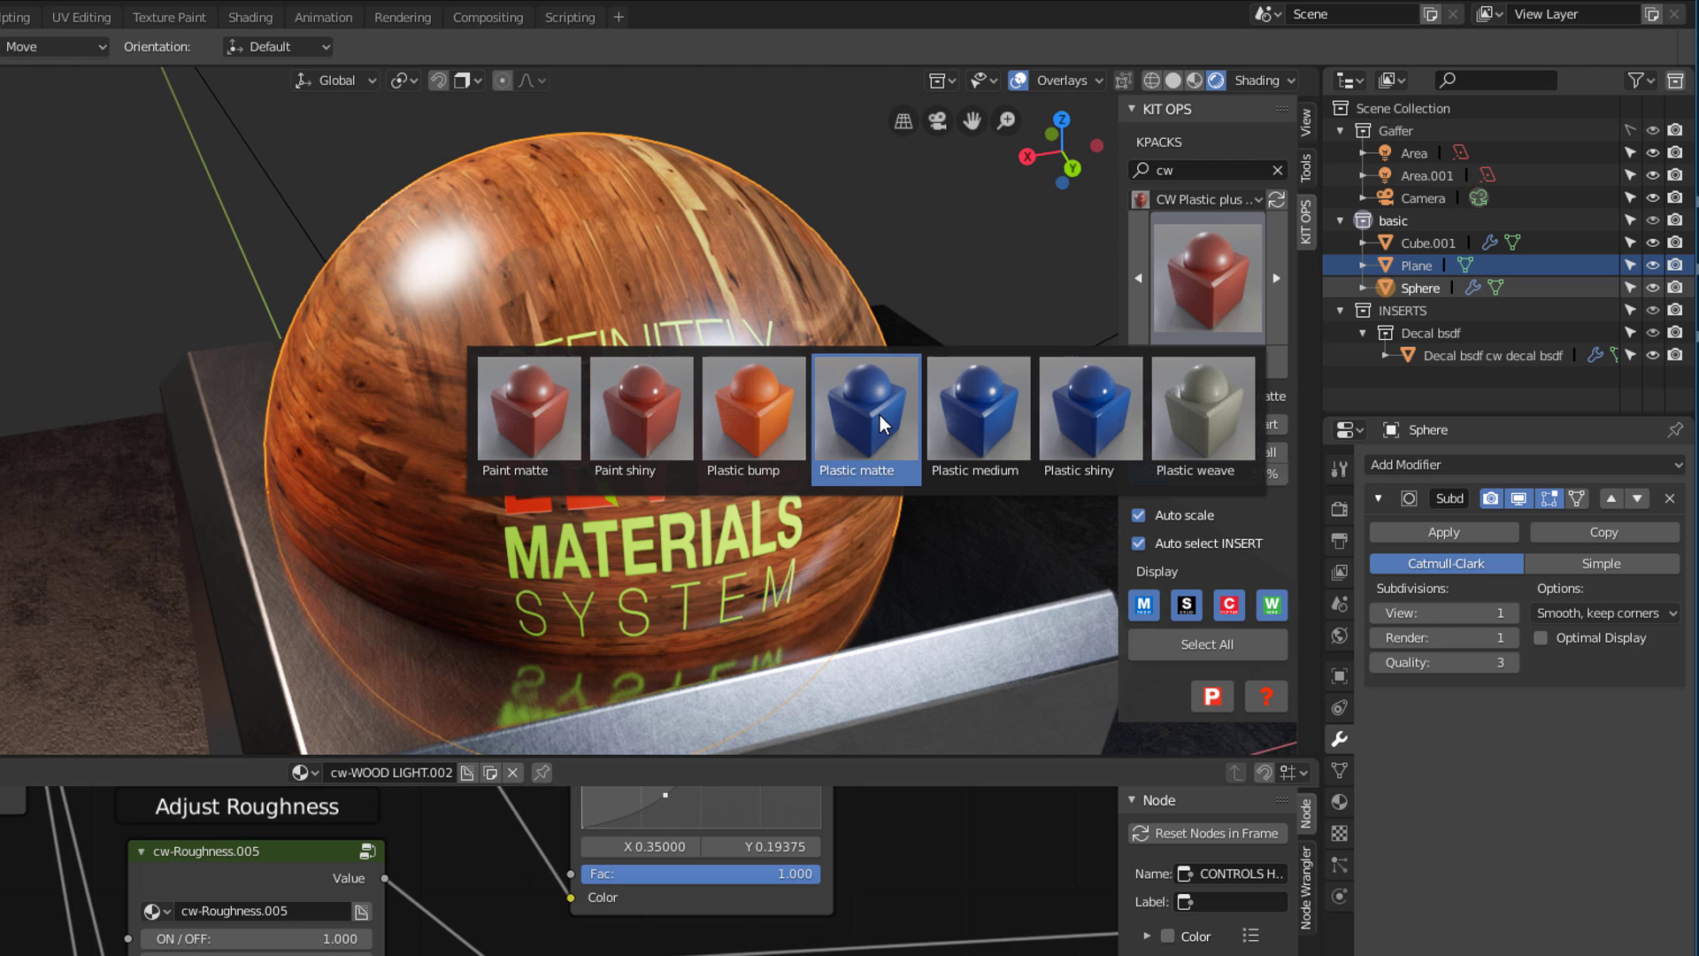
{"action": "left_click", "coordinate": [1082, 431]}
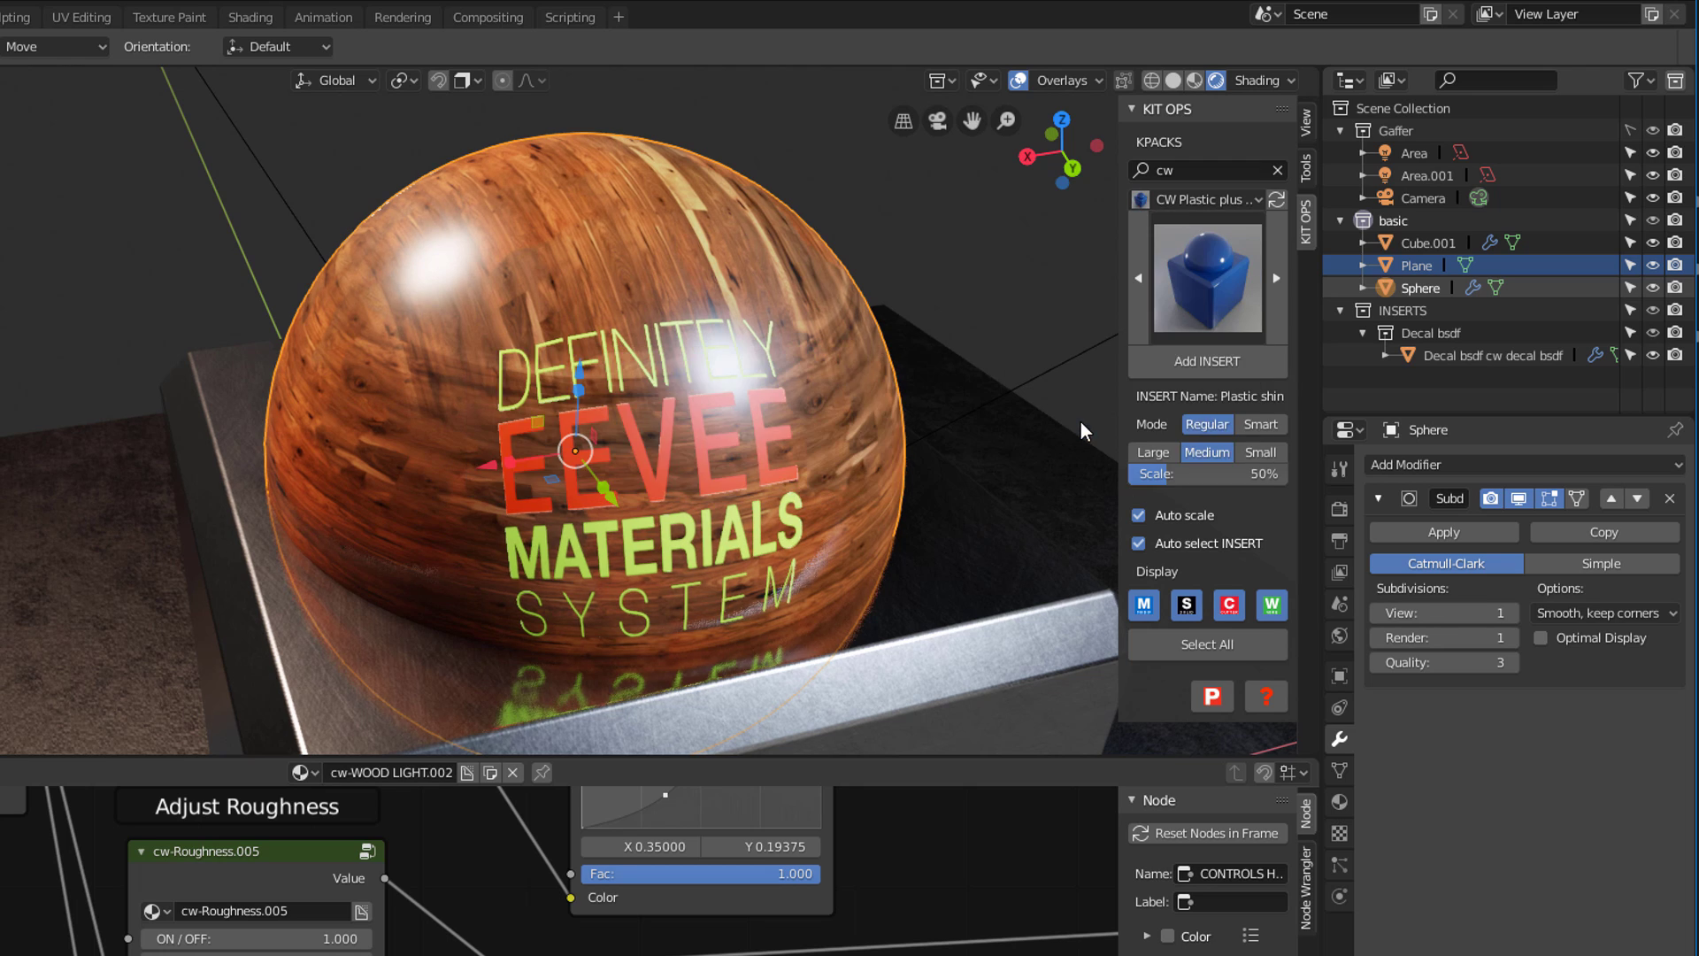
{"action": "left_click", "coordinate": [1225, 367]}
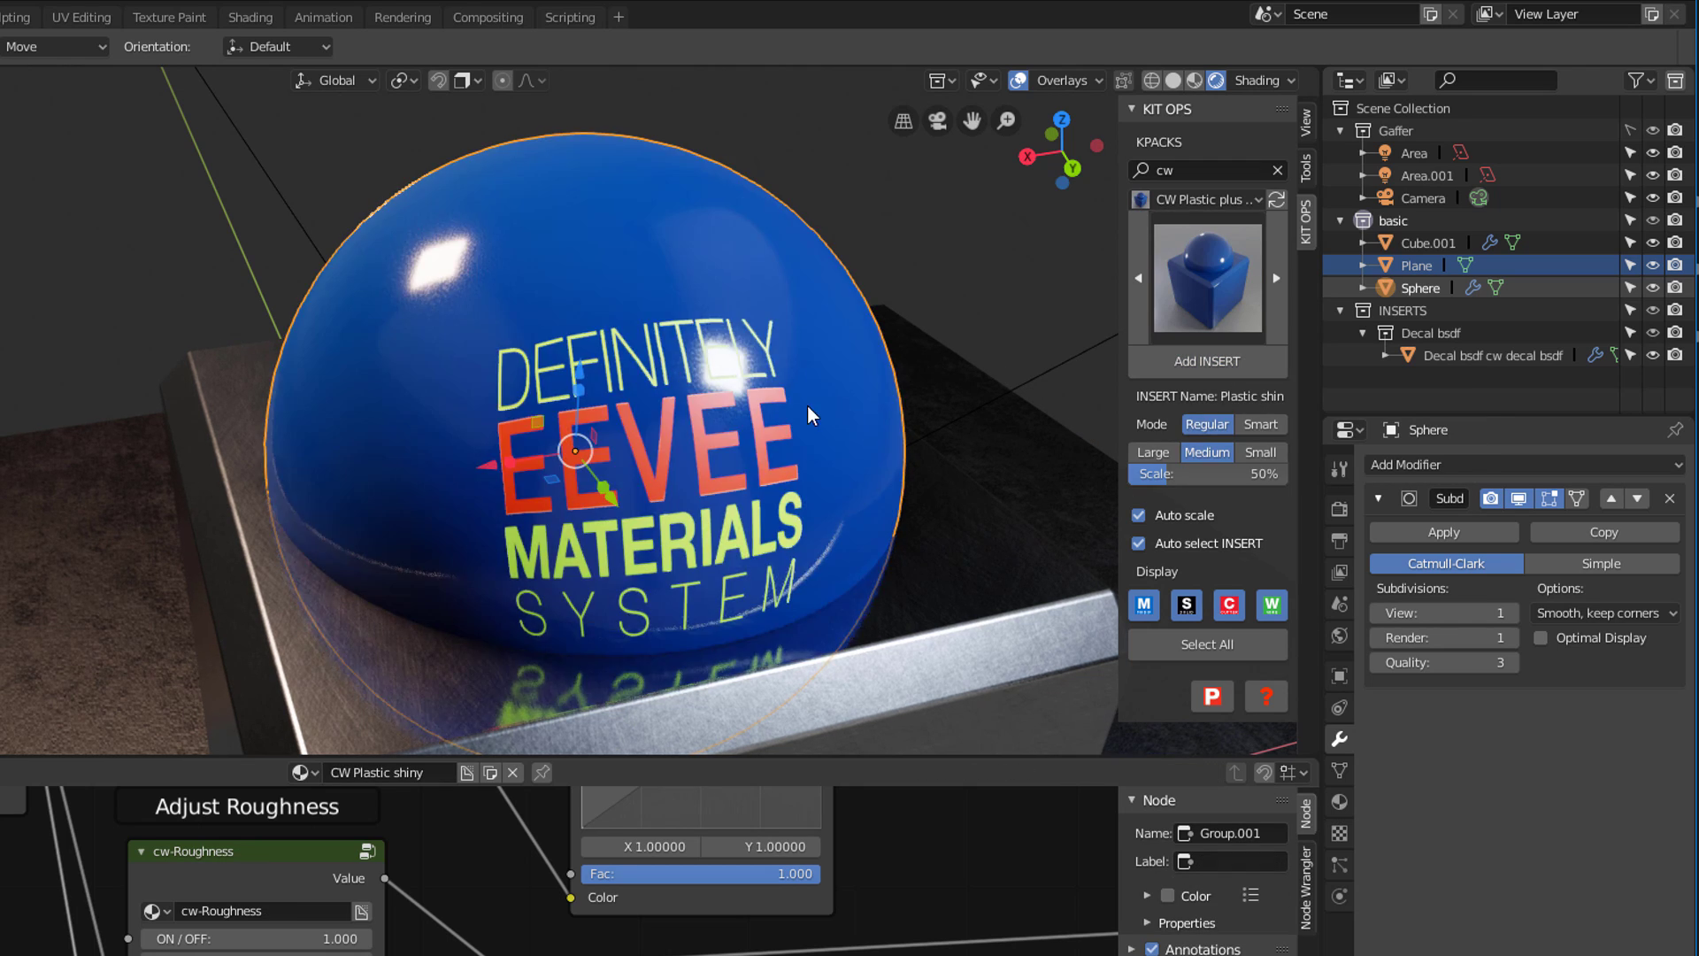
{"action": "middle_click_drag", "start_coordinate": [808, 410], "coordinate": [851, 389]}
{"action": "scroll", "coordinate": [853, 398], "scroll_direction": "up", "scroll_amount": 6}
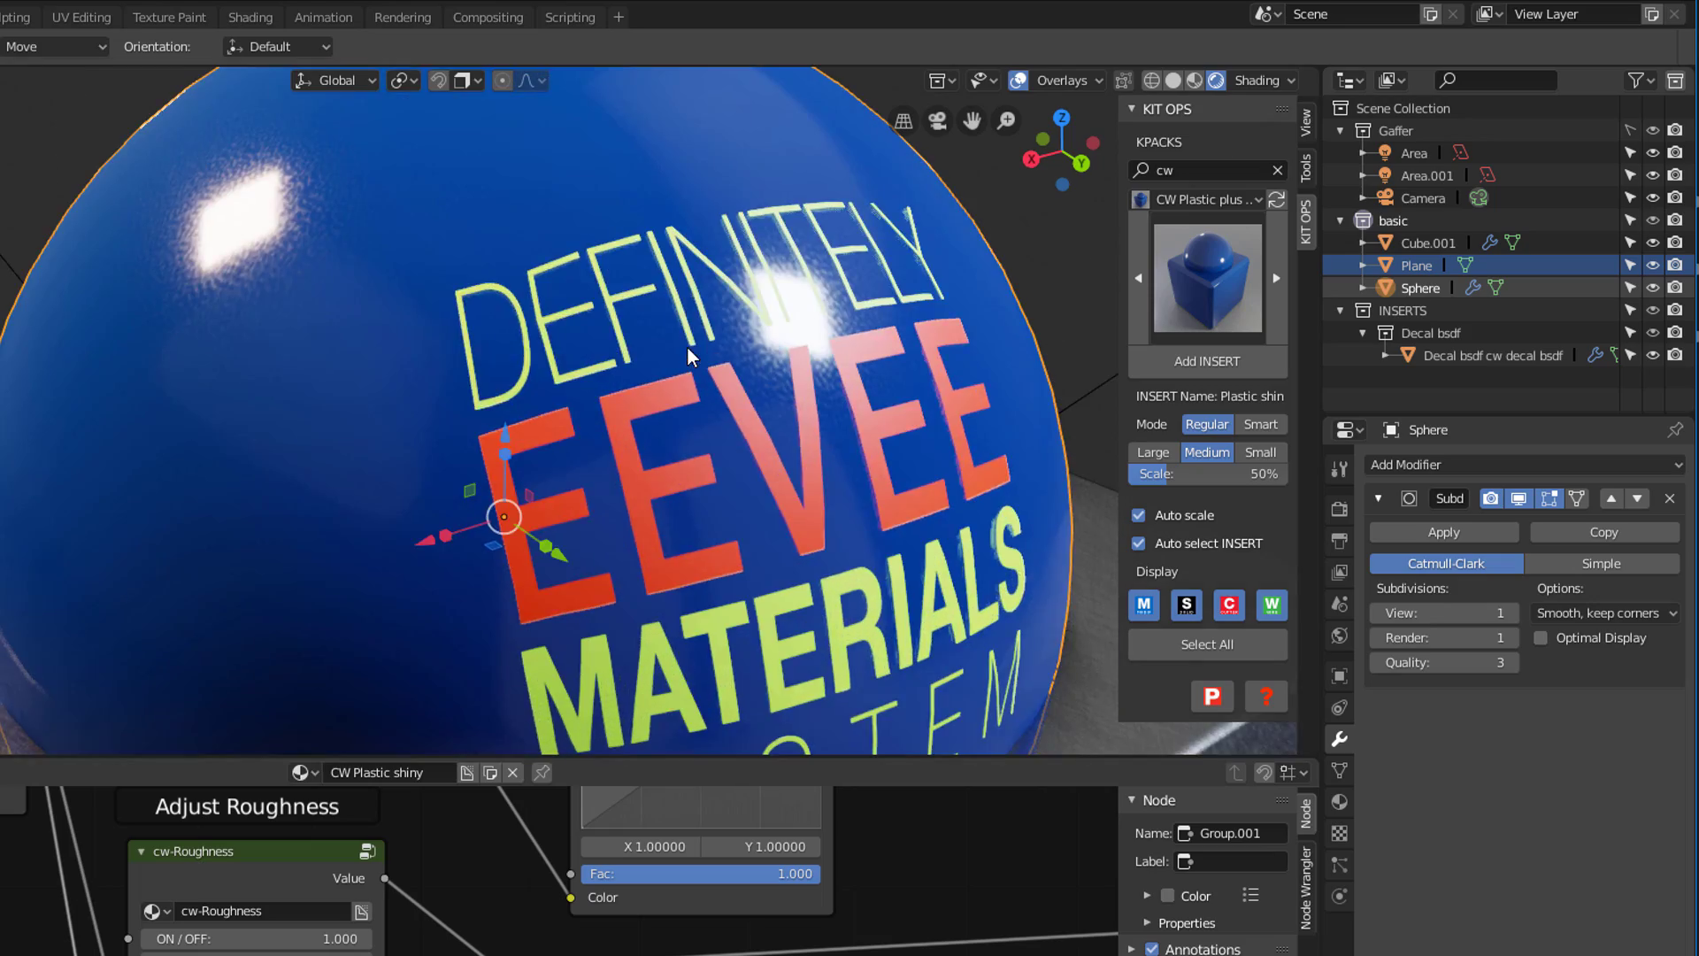
{"action": "scroll", "coordinate": [644, 345], "scroll_direction": "down", "scroll_amount": 5}
{"action": "middle_click_drag", "start_coordinate": [644, 345], "coordinate": [574, 359]}
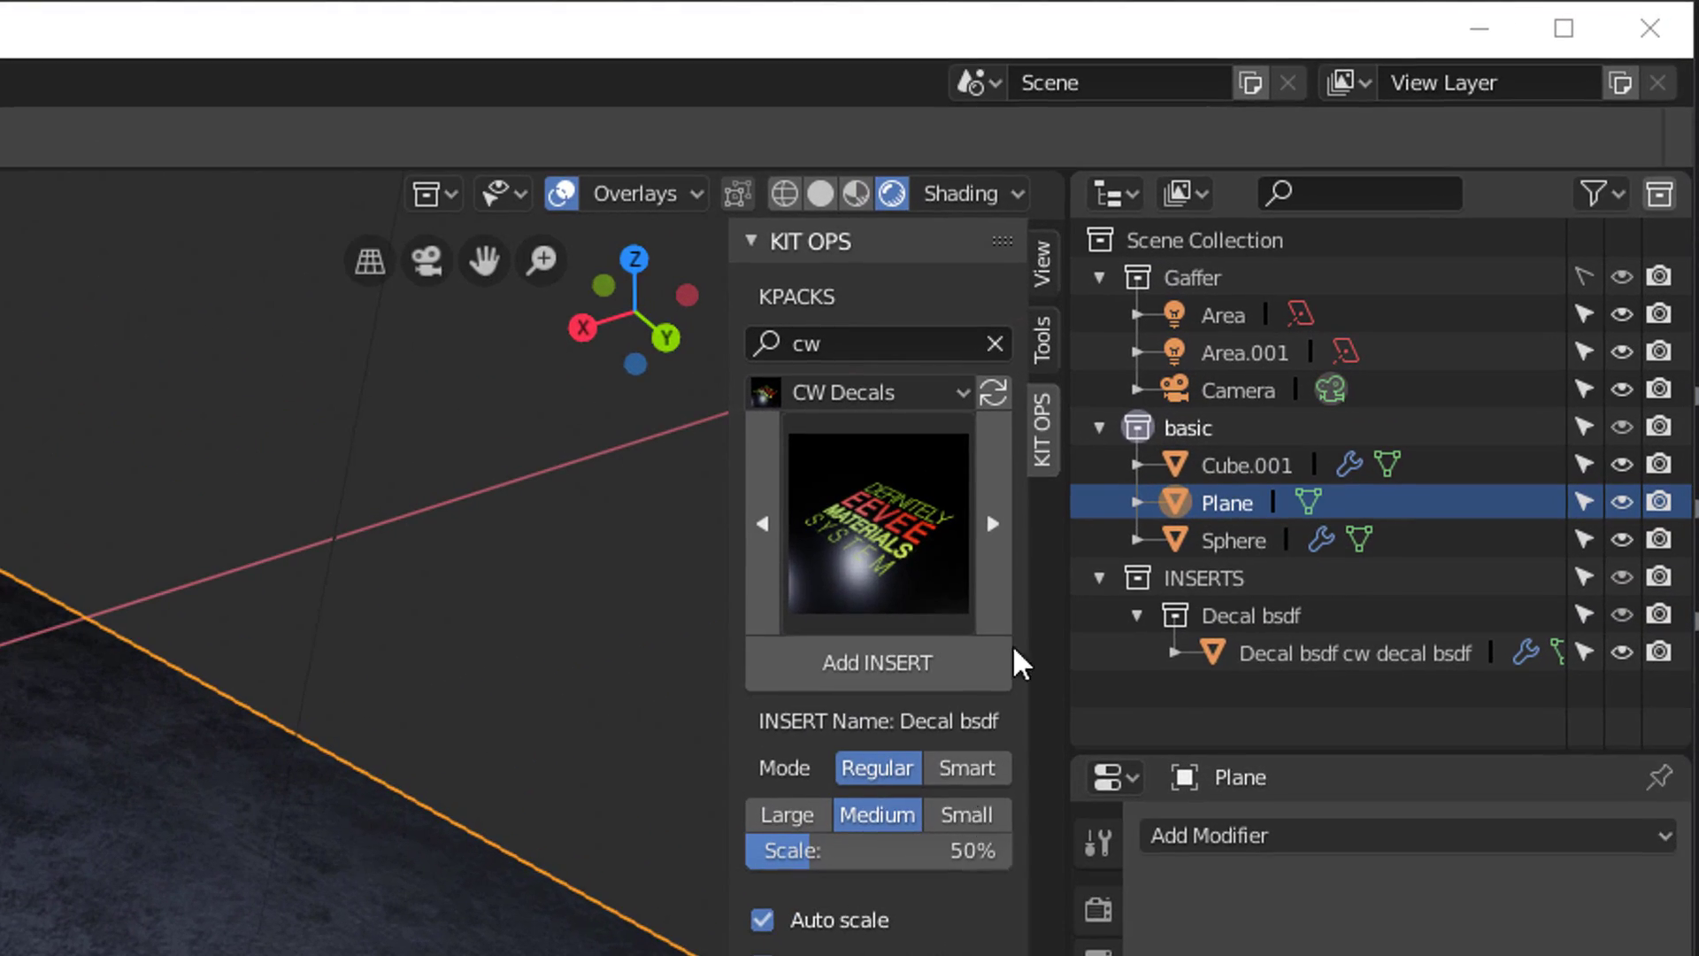
Add the Decal emissive INSERT from CW Decals and place it on the floor plane in front of the cube
{"action": "left_click", "coordinate": [959, 502]}
{"action": "left_click", "coordinate": [1109, 797]}
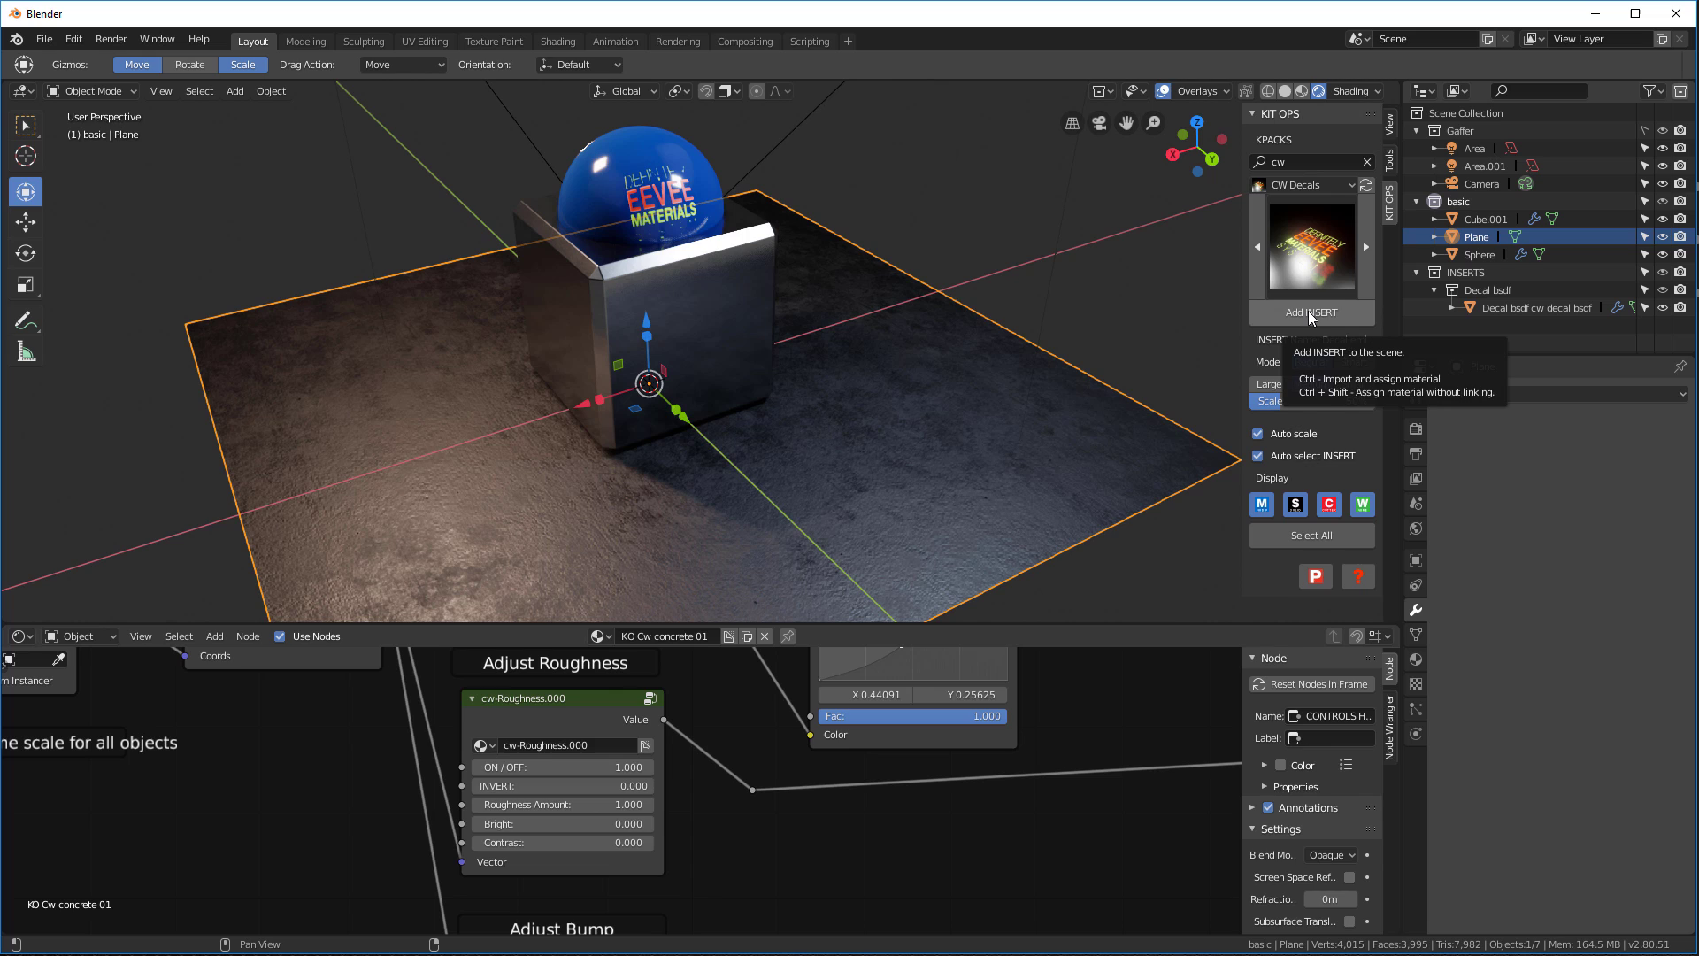
{"action": "left_click", "coordinate": [1308, 311]}
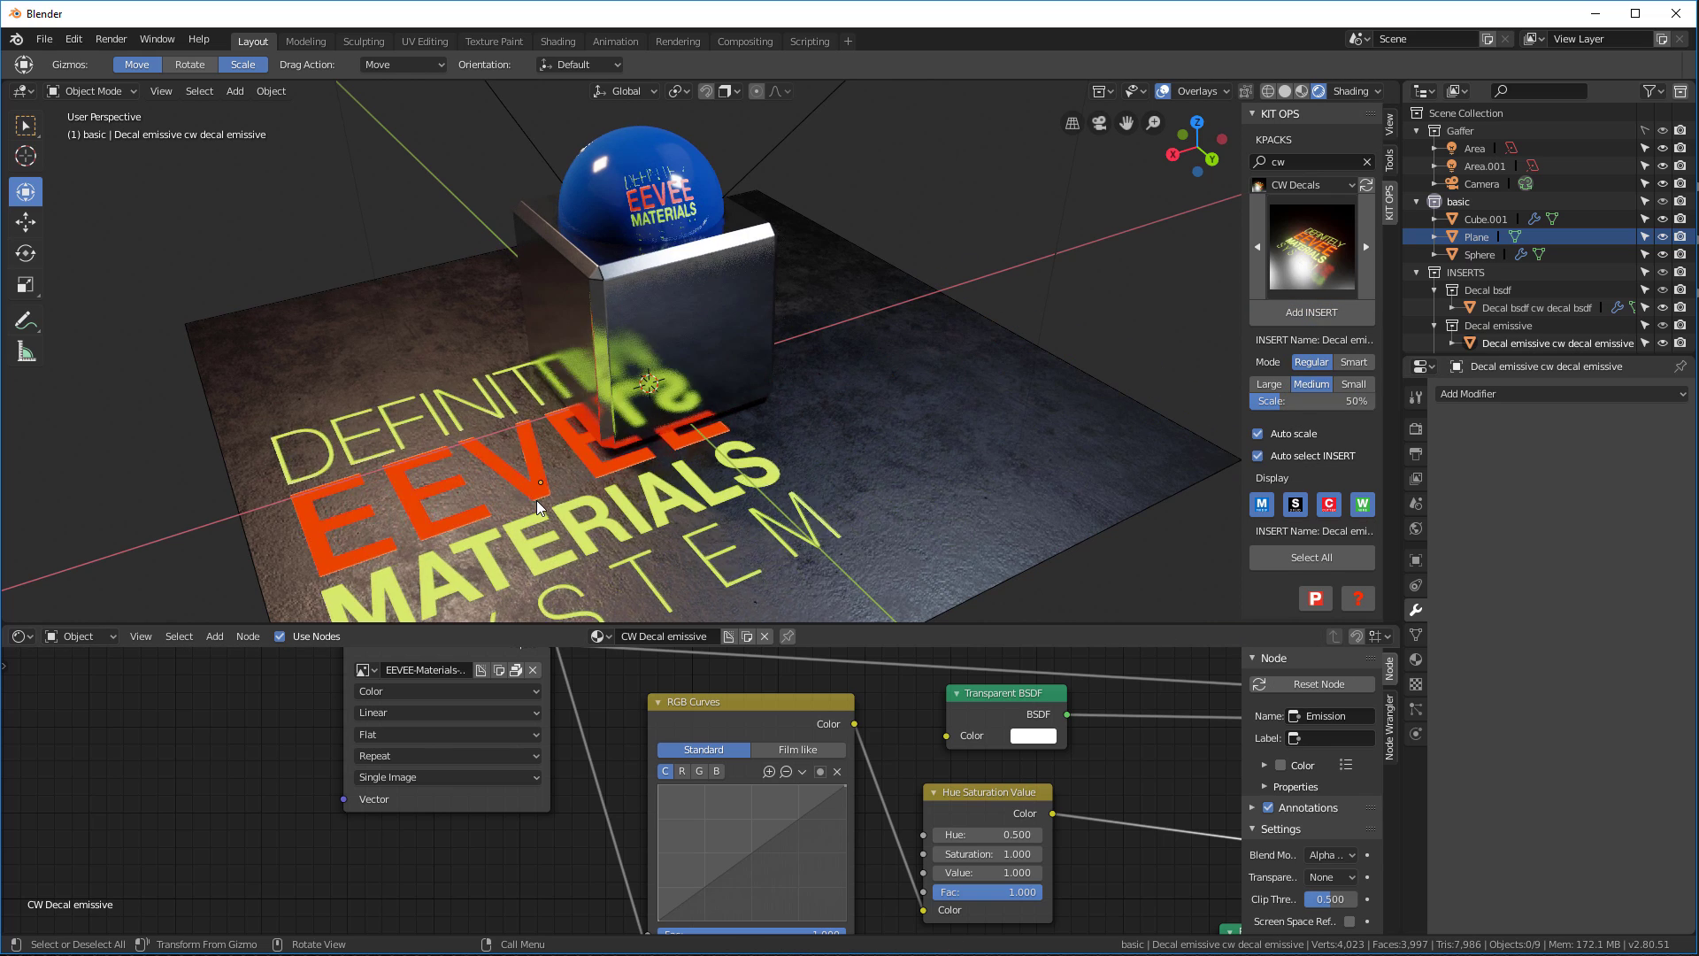
{"action": "left_click", "coordinate": [579, 510]}
Scale down the emissive decal on the floor and examine the Emission node in its material
{"action": "scroll", "coordinate": [618, 433], "scroll_direction": "down", "scroll_amount": 3}
{"action": "mouse_move", "coordinate": [617, 434]}
{"action": "middle_mouse_down"}
{"action": "mouse_move", "coordinate": [667, 384]}
{"action": "mouse_move", "coordinate": [630, 460]}
{"action": "middle_mouse_up"}
{"action": "scroll", "coordinate": [588, 462], "scroll_direction": "up", "scroll_amount": 1}
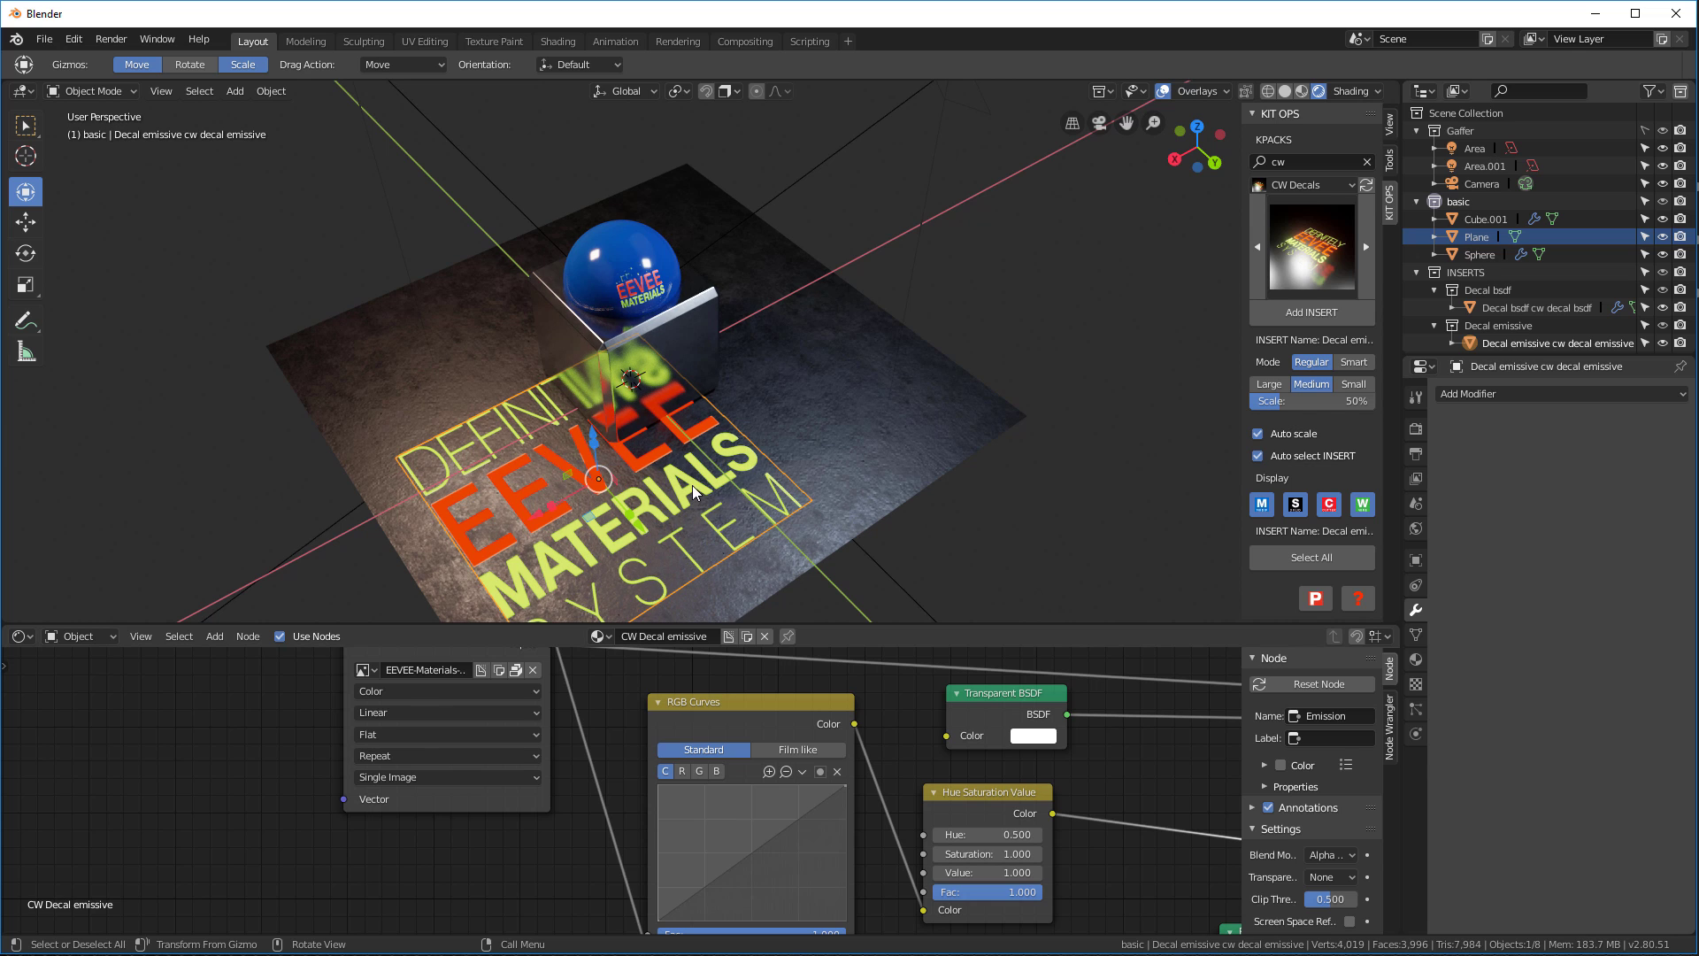
{"action": "key", "text": "s"}
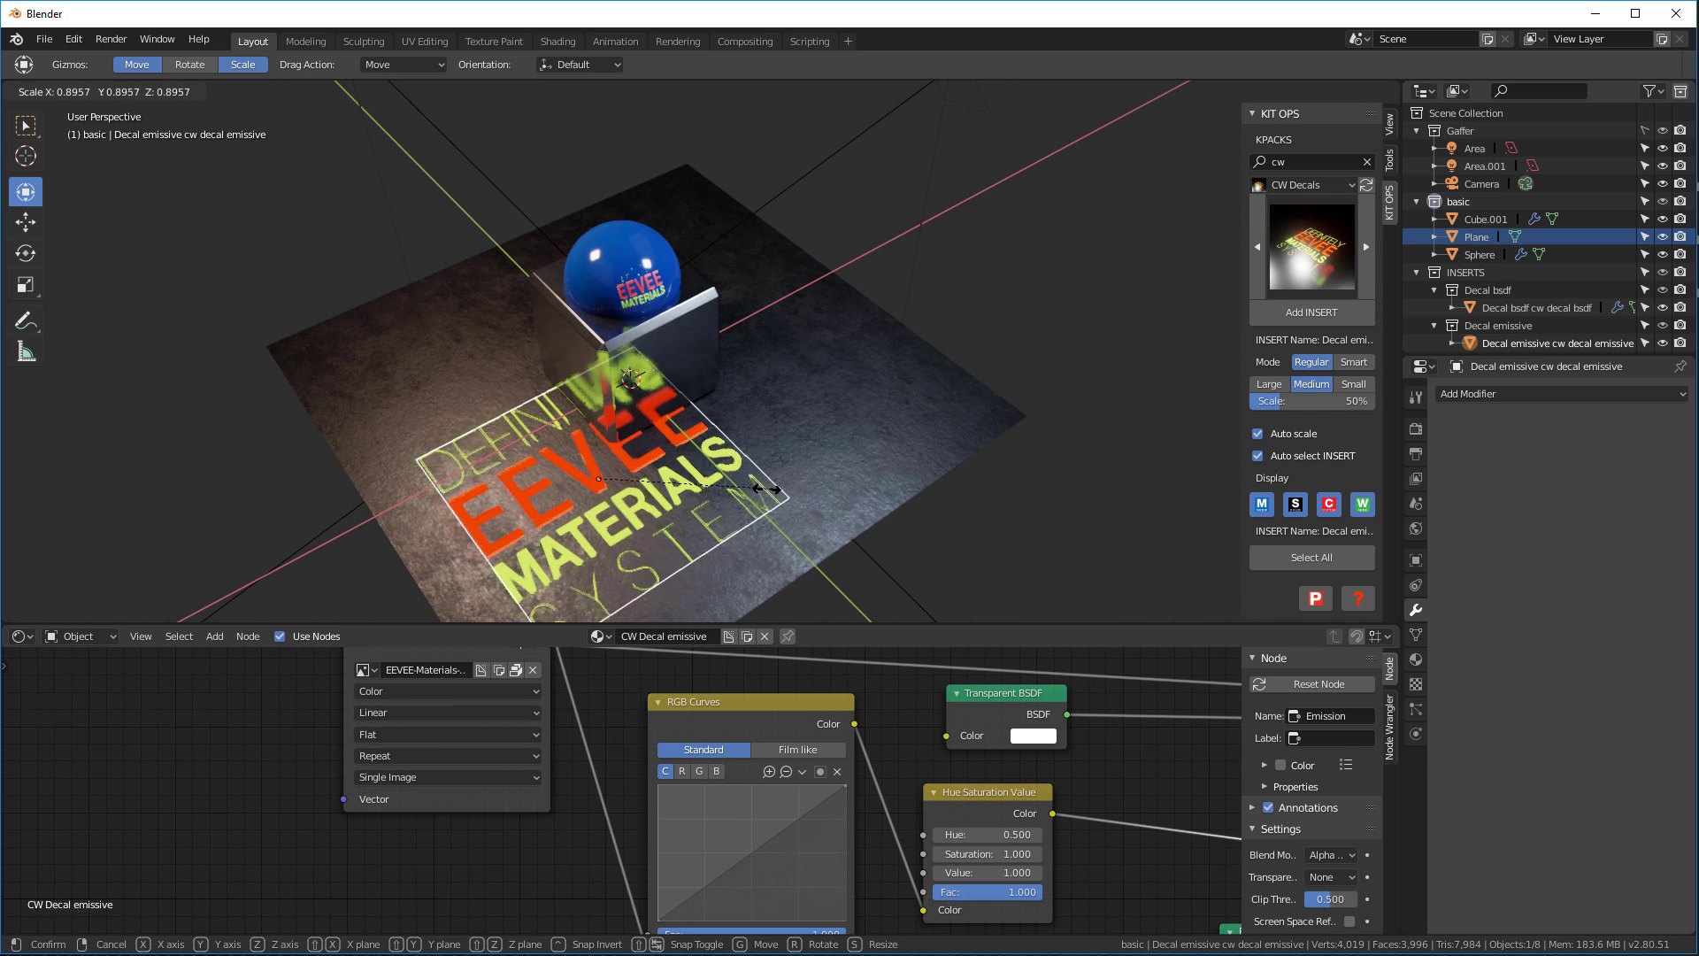
{"action": "left_click", "coordinate": [628, 481]}
{"action": "scroll", "coordinate": [627, 475], "scroll_direction": "up", "scroll_amount": 4}
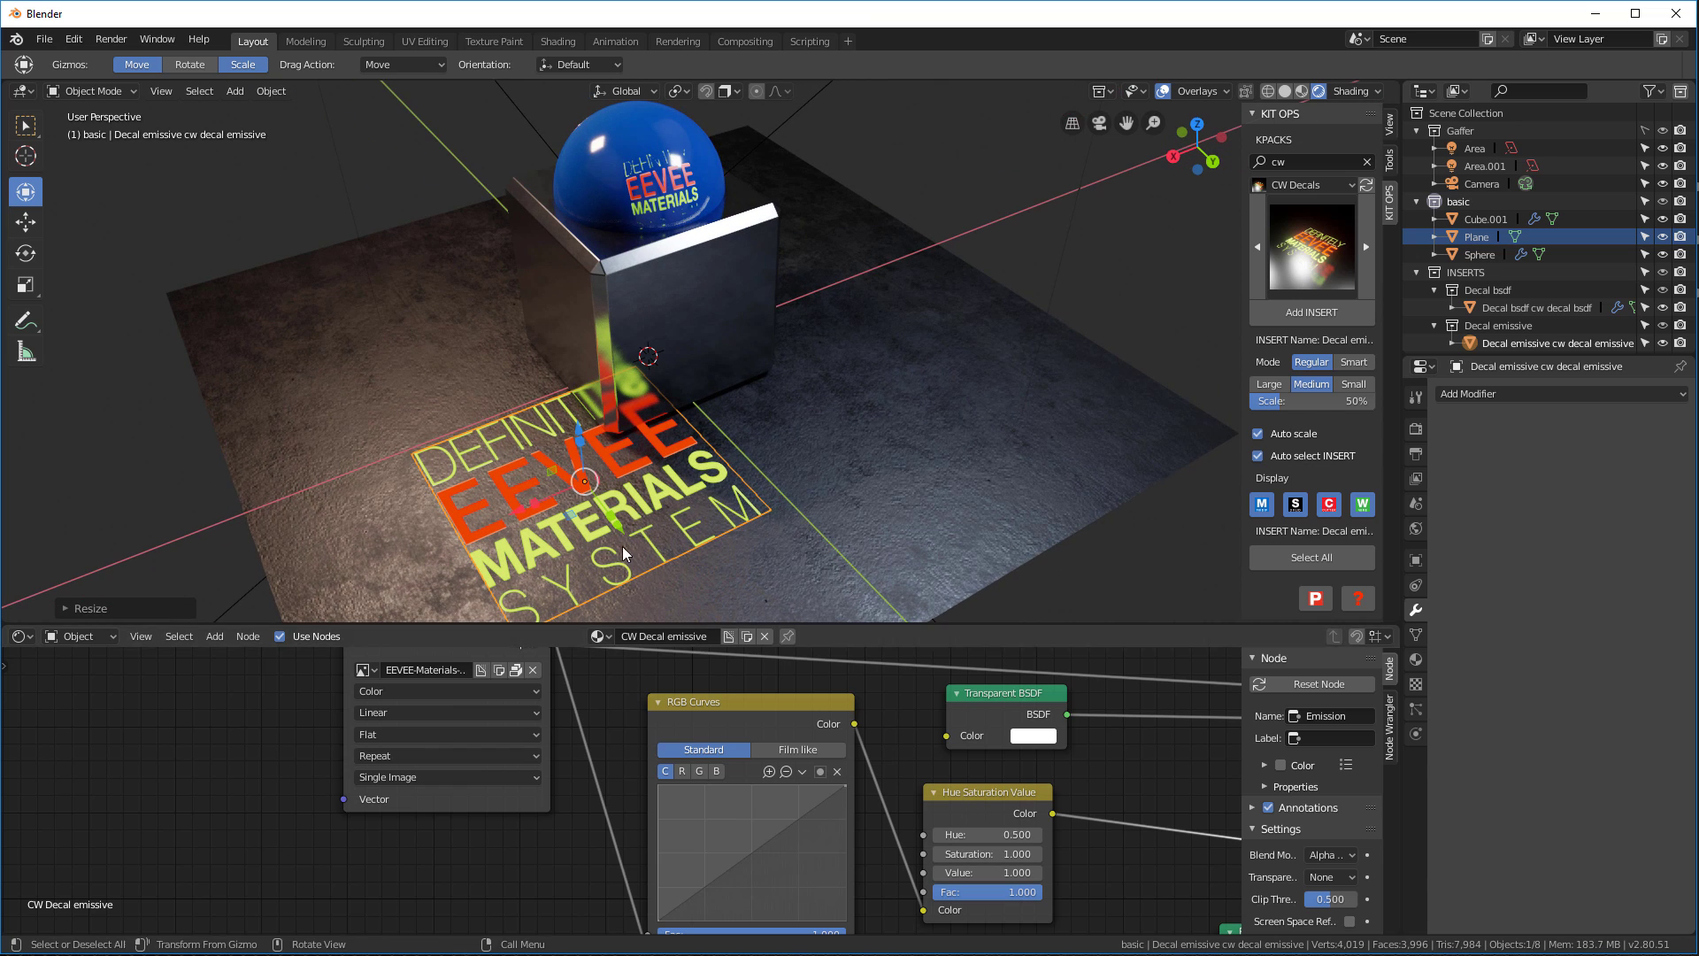
{"action": "middle_click_drag", "start_coordinate": [1028, 832], "coordinate": [644, 720]}
{"action": "scroll", "coordinate": [644, 719], "scroll_direction": "up", "scroll_amount": 2}
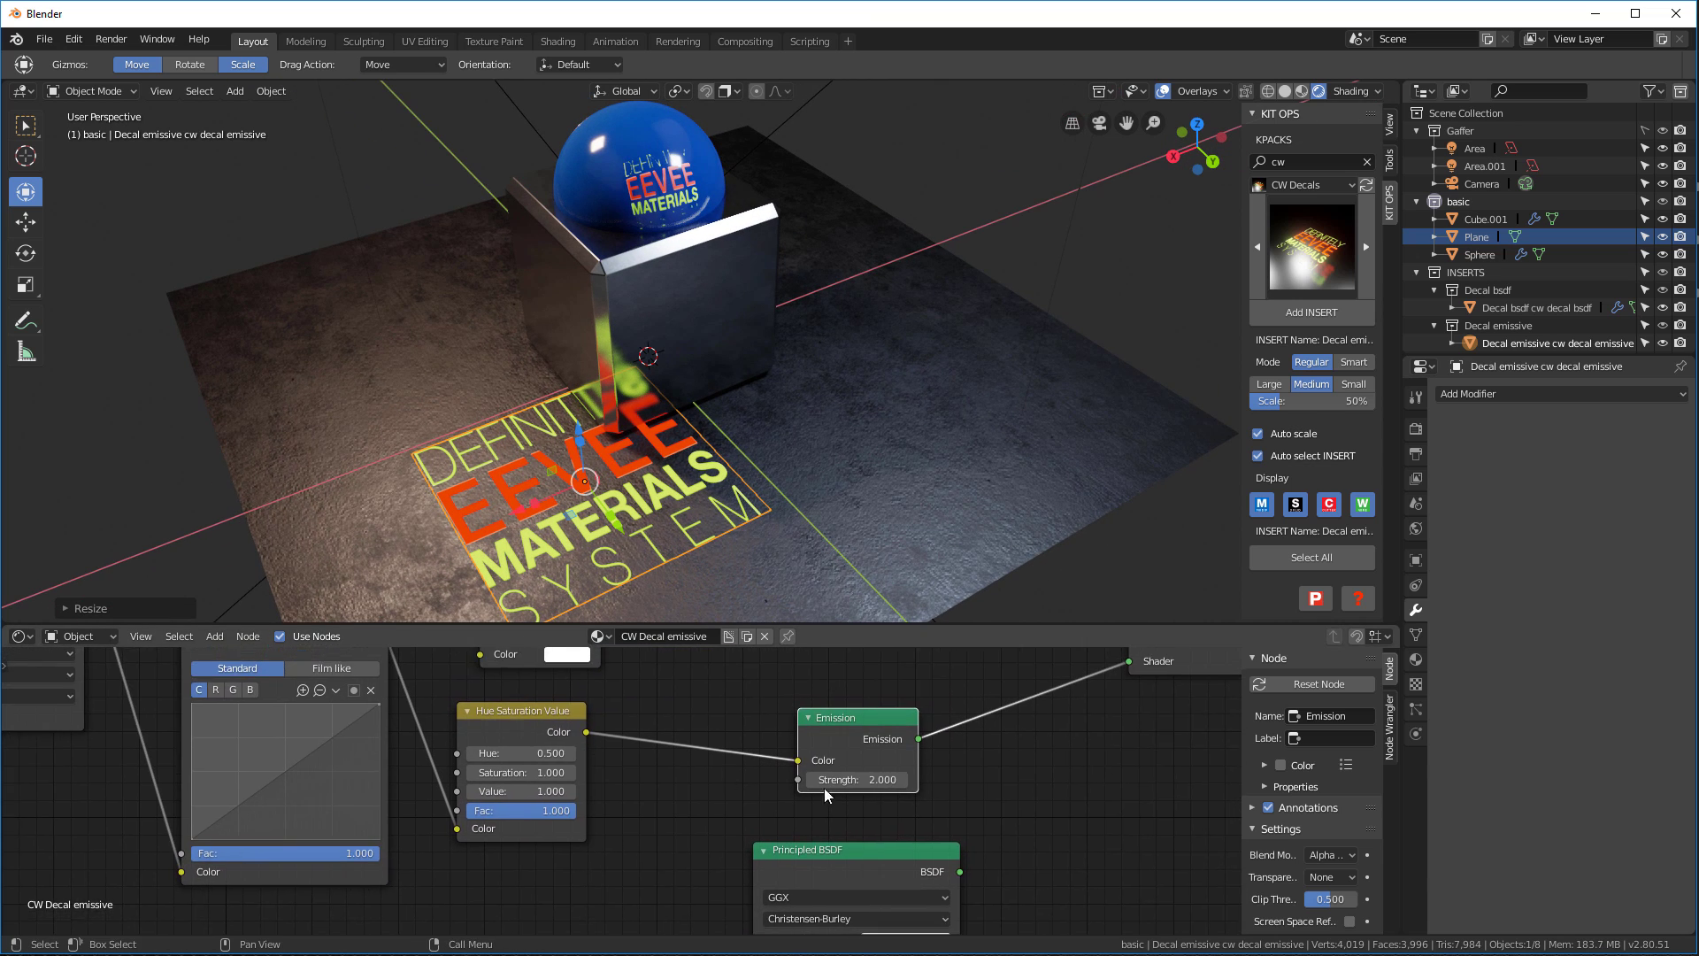
Set the strength of the World's second Background shader to 0
{"action": "left_click", "coordinate": [1415, 529]}
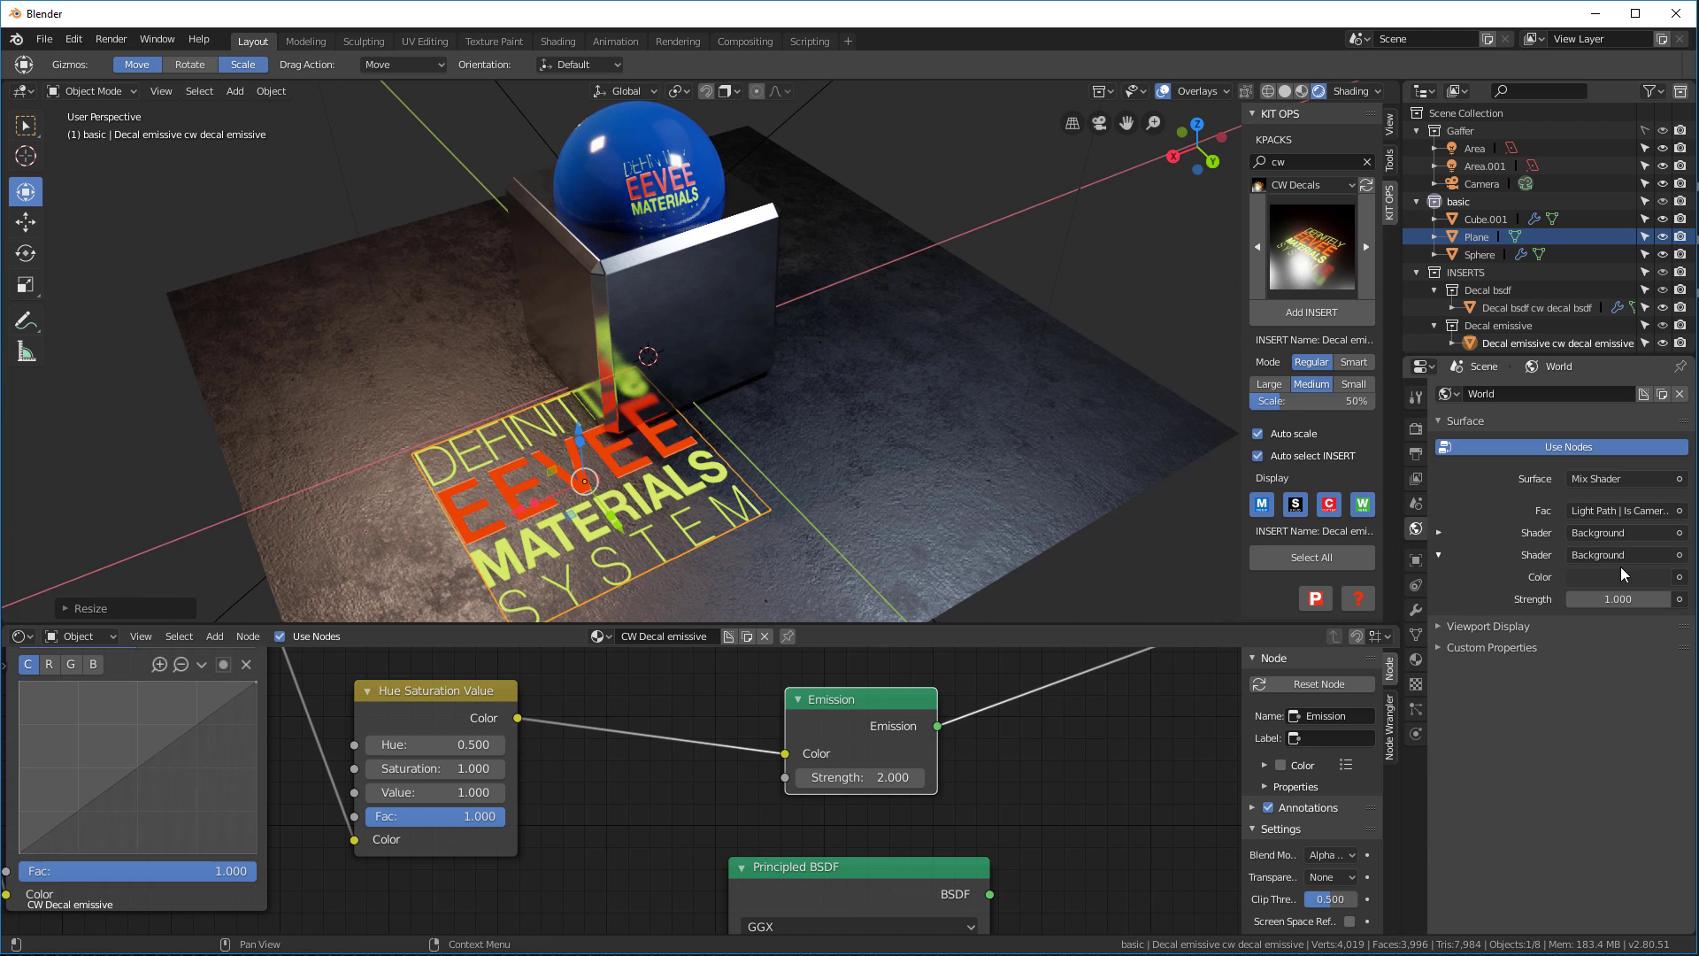
{"action": "key", "text": "Return"}
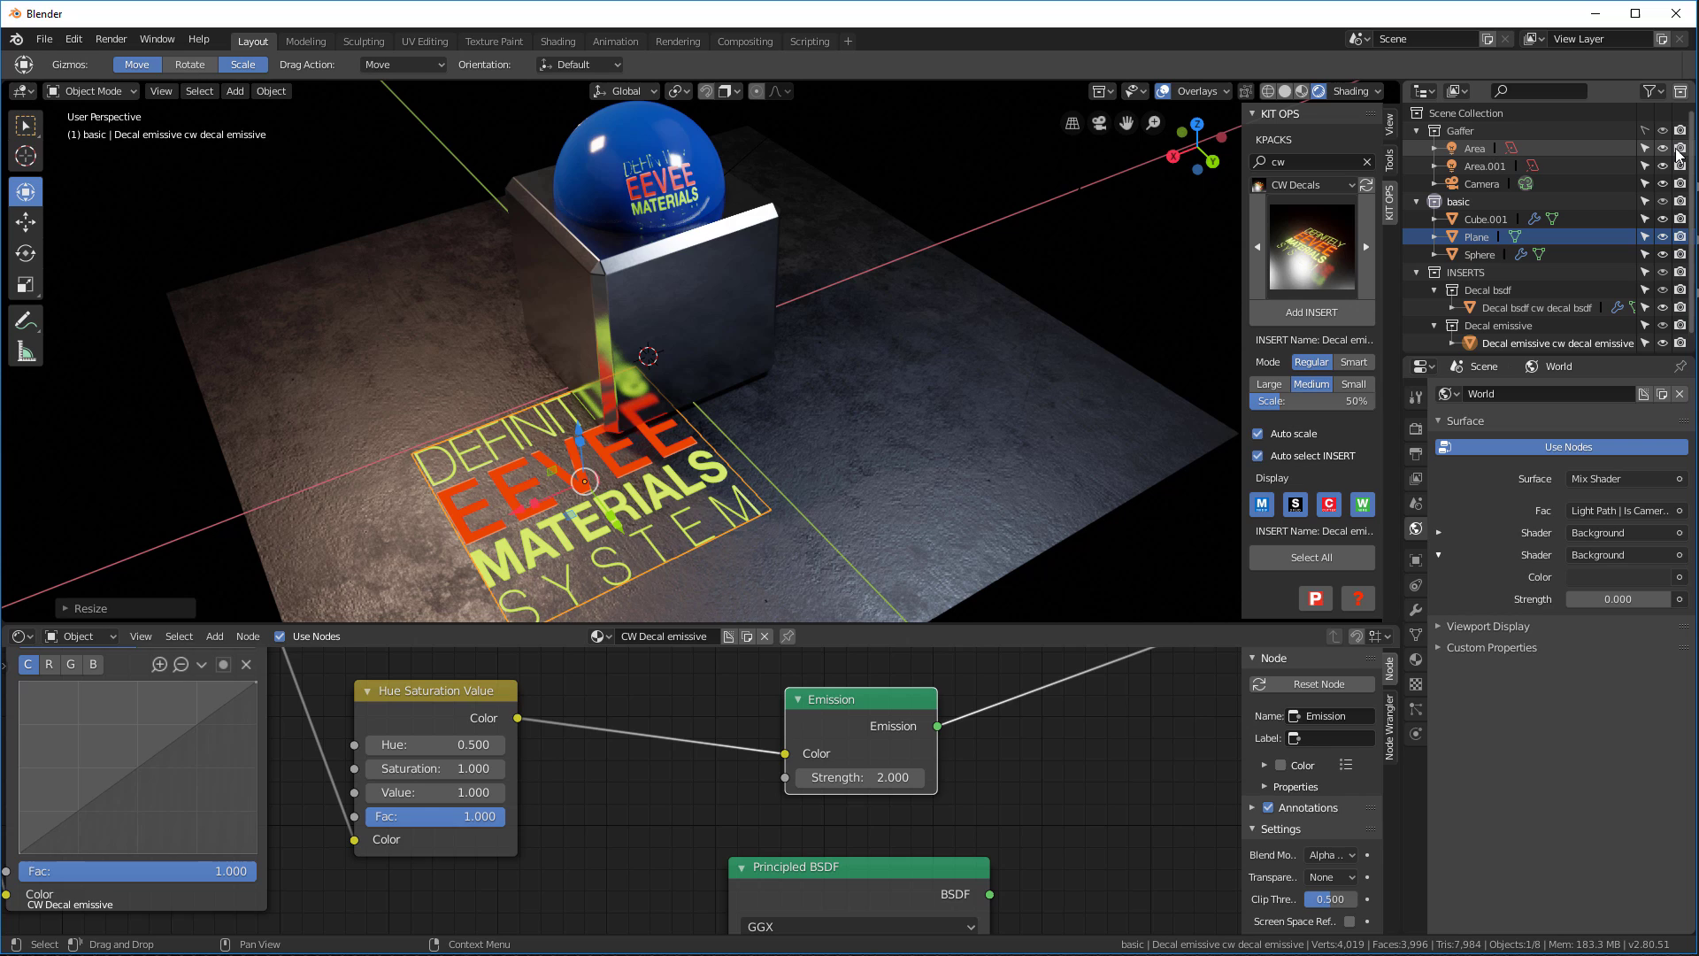
Hide both area lights to check the emissive decal's glow in darkness, and unhide them
{"action": "left_click", "coordinate": [1663, 149]}
{"action": "left_click", "coordinate": [1663, 167]}
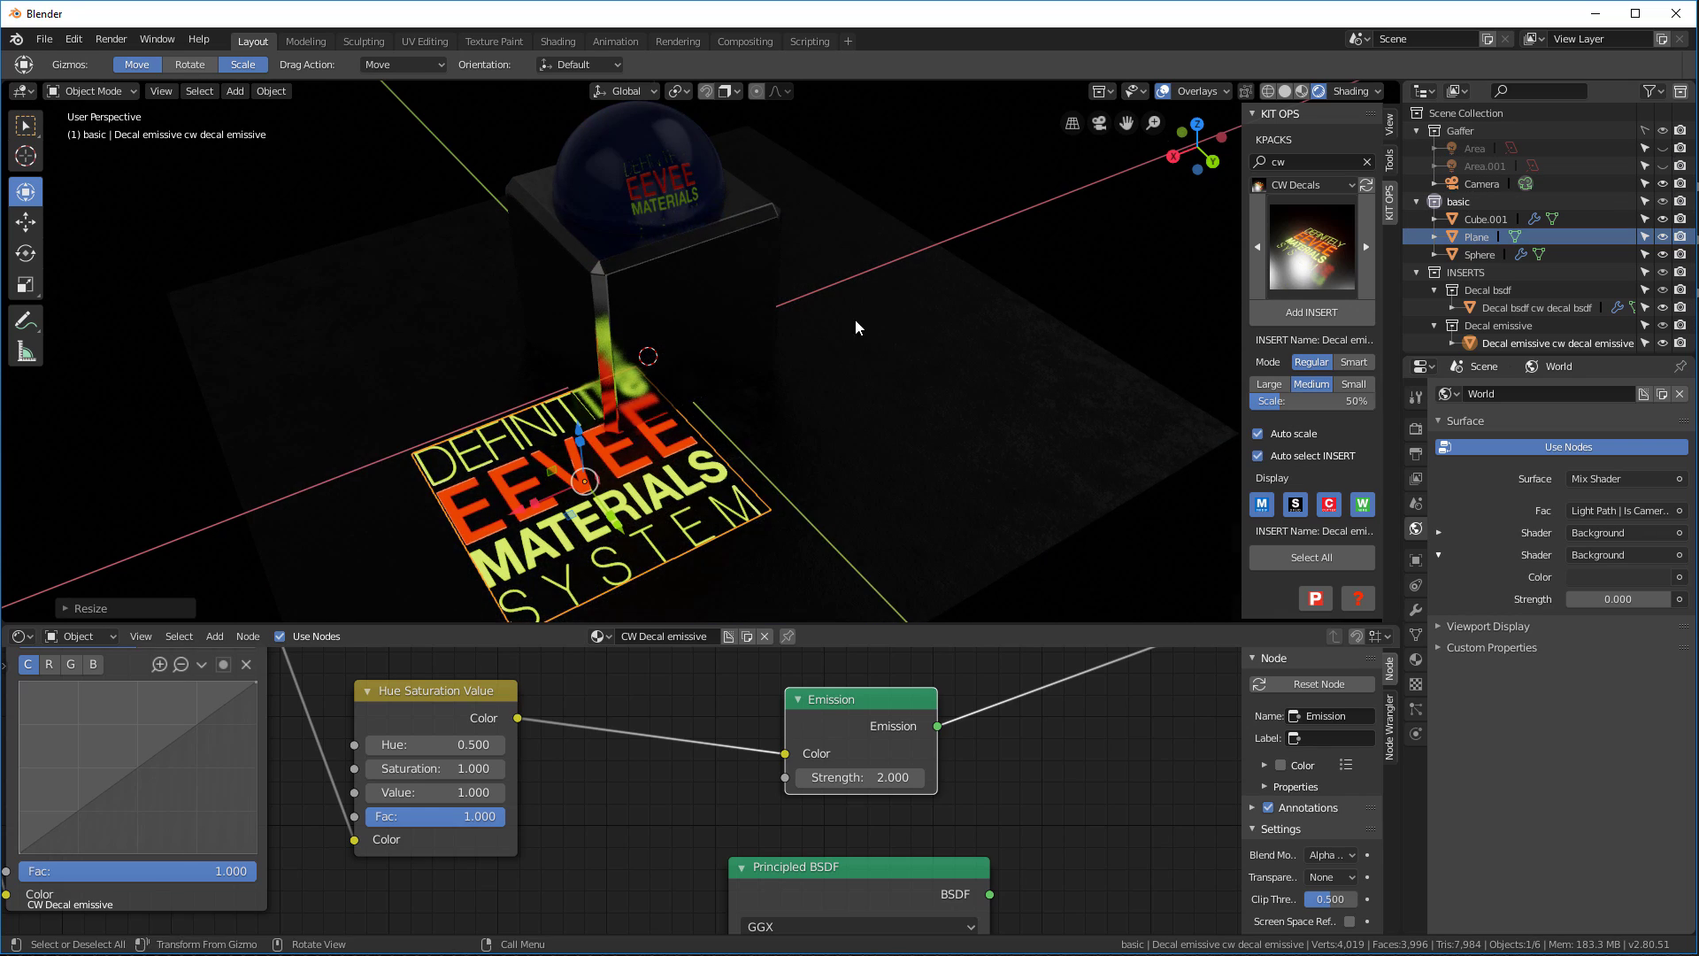
{"action": "middle_click_drag", "start_coordinate": [855, 320], "coordinate": [906, 327]}
{"action": "key", "text": "alt+h"}
{"action": "scroll", "coordinate": [989, 718], "scroll_direction": "down", "scroll_amount": 3}
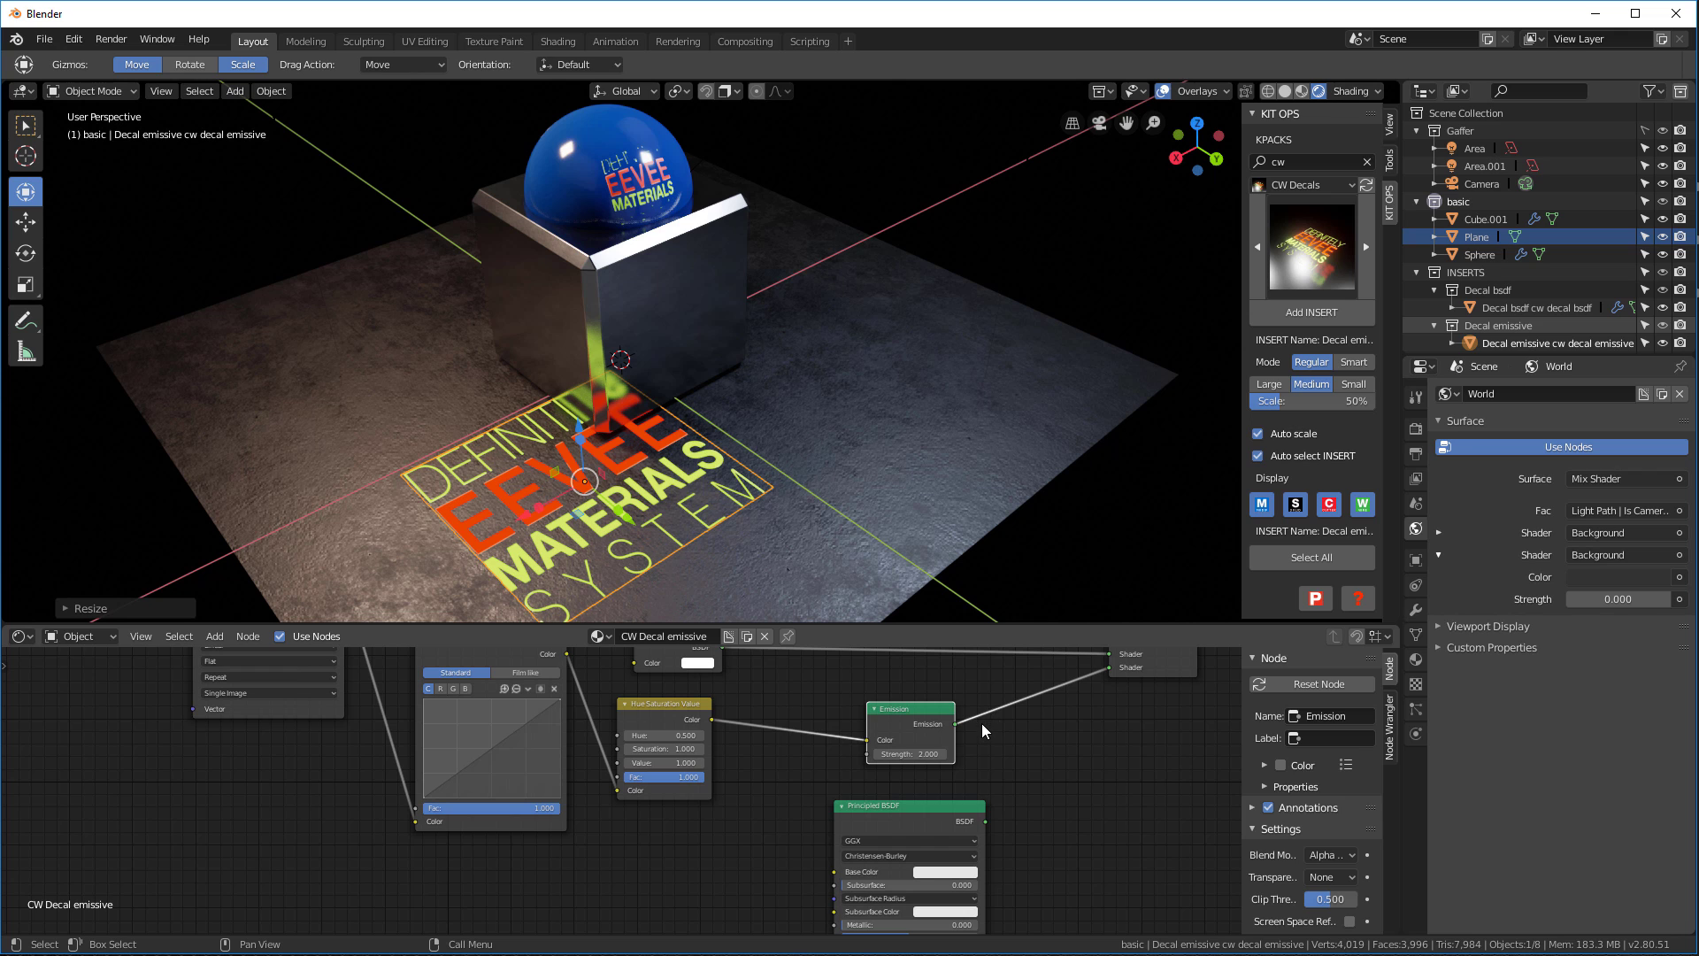
Delete the emissive decal from the floor plane in front of the cube
{"action": "middle_click_drag", "start_coordinate": [1065, 846], "coordinate": [1012, 843]}
{"action": "scroll", "coordinate": [1004, 805], "scroll_direction": "up", "scroll_amount": 1}
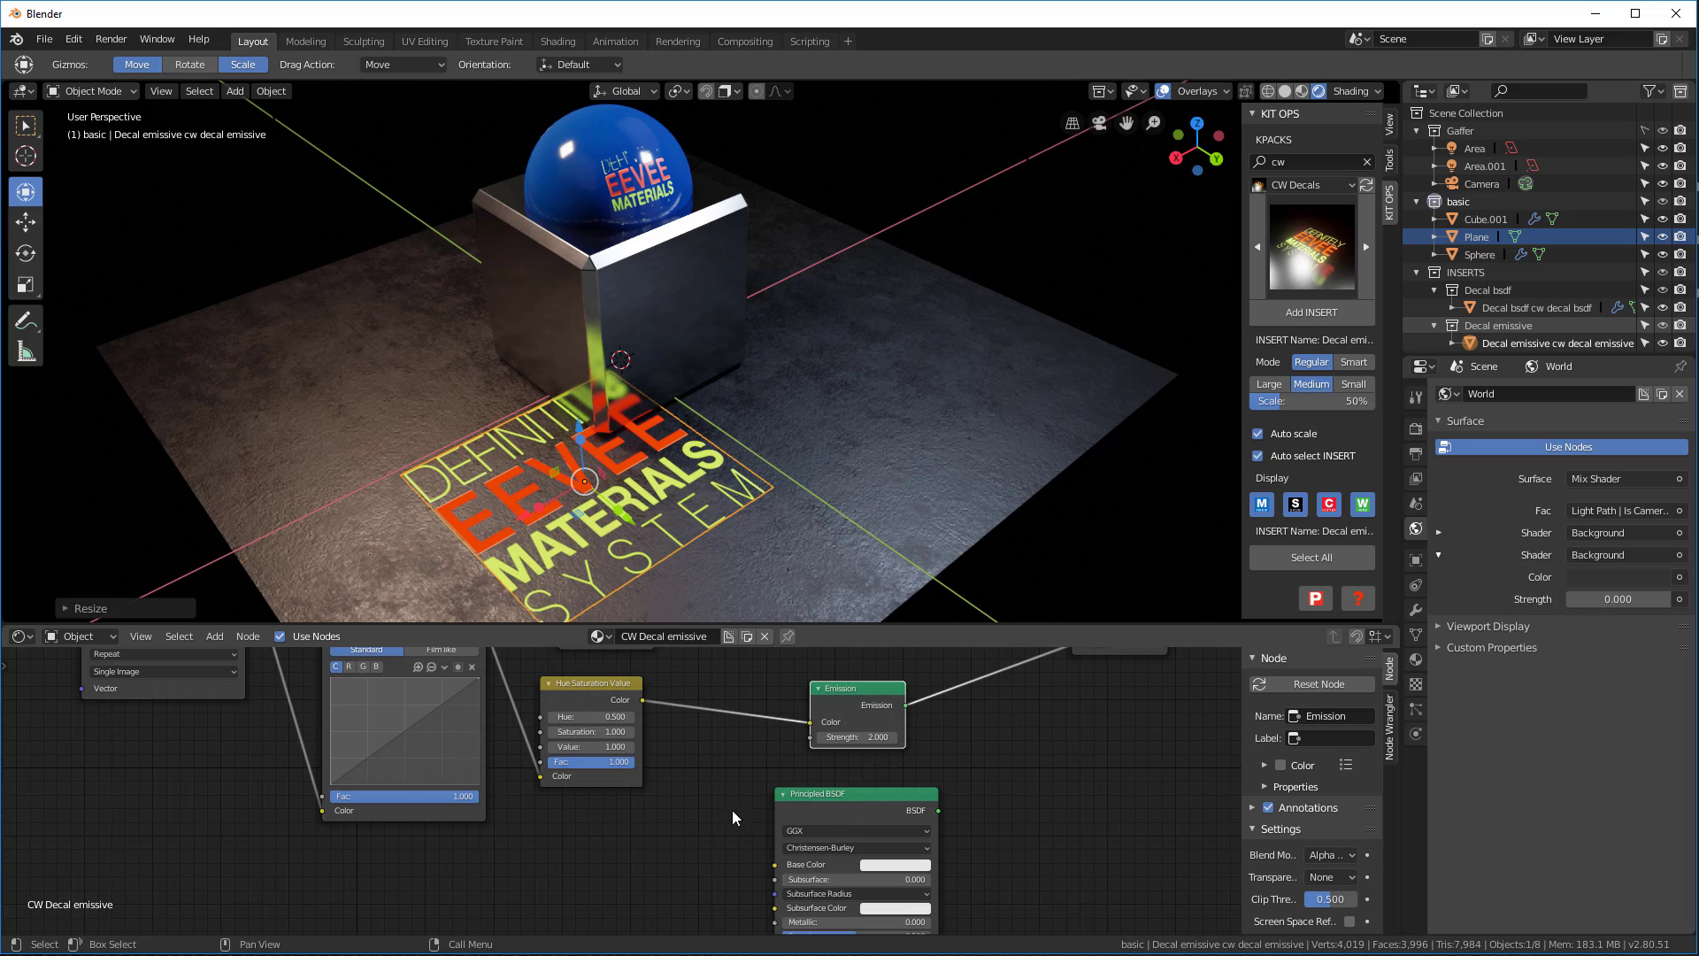
{"action": "scroll", "coordinate": [731, 810], "scroll_direction": "down", "scroll_amount": 2}
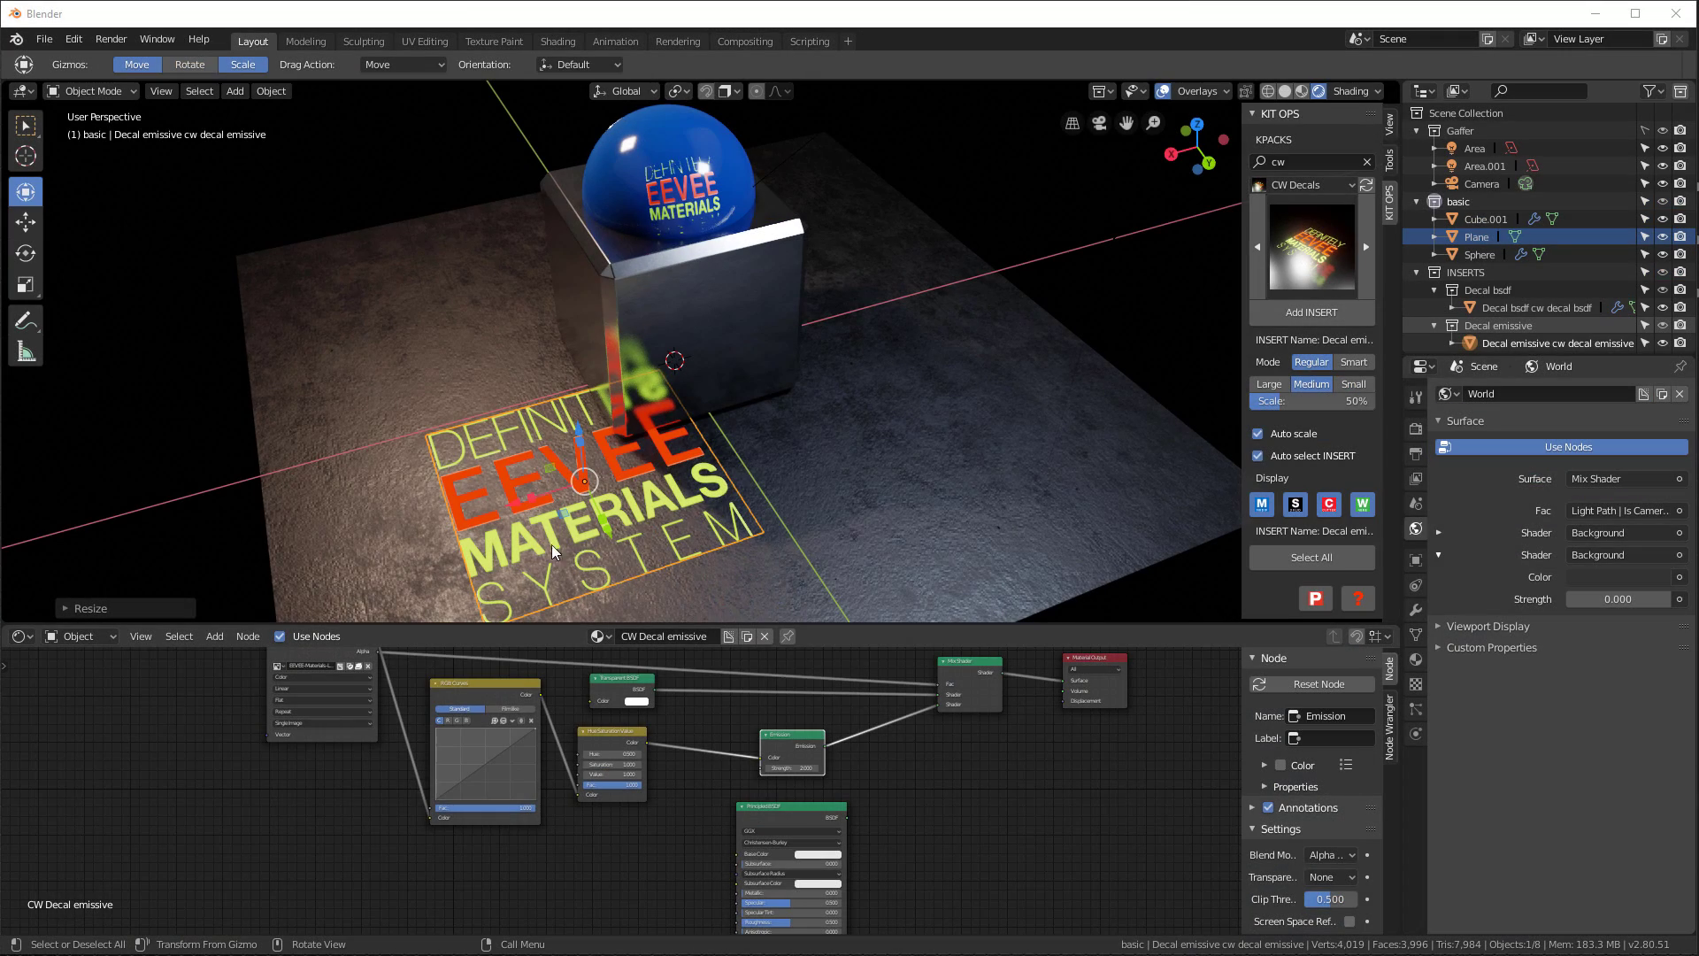
{"action": "scroll", "coordinate": [564, 496], "scroll_direction": "up", "scroll_amount": 2}
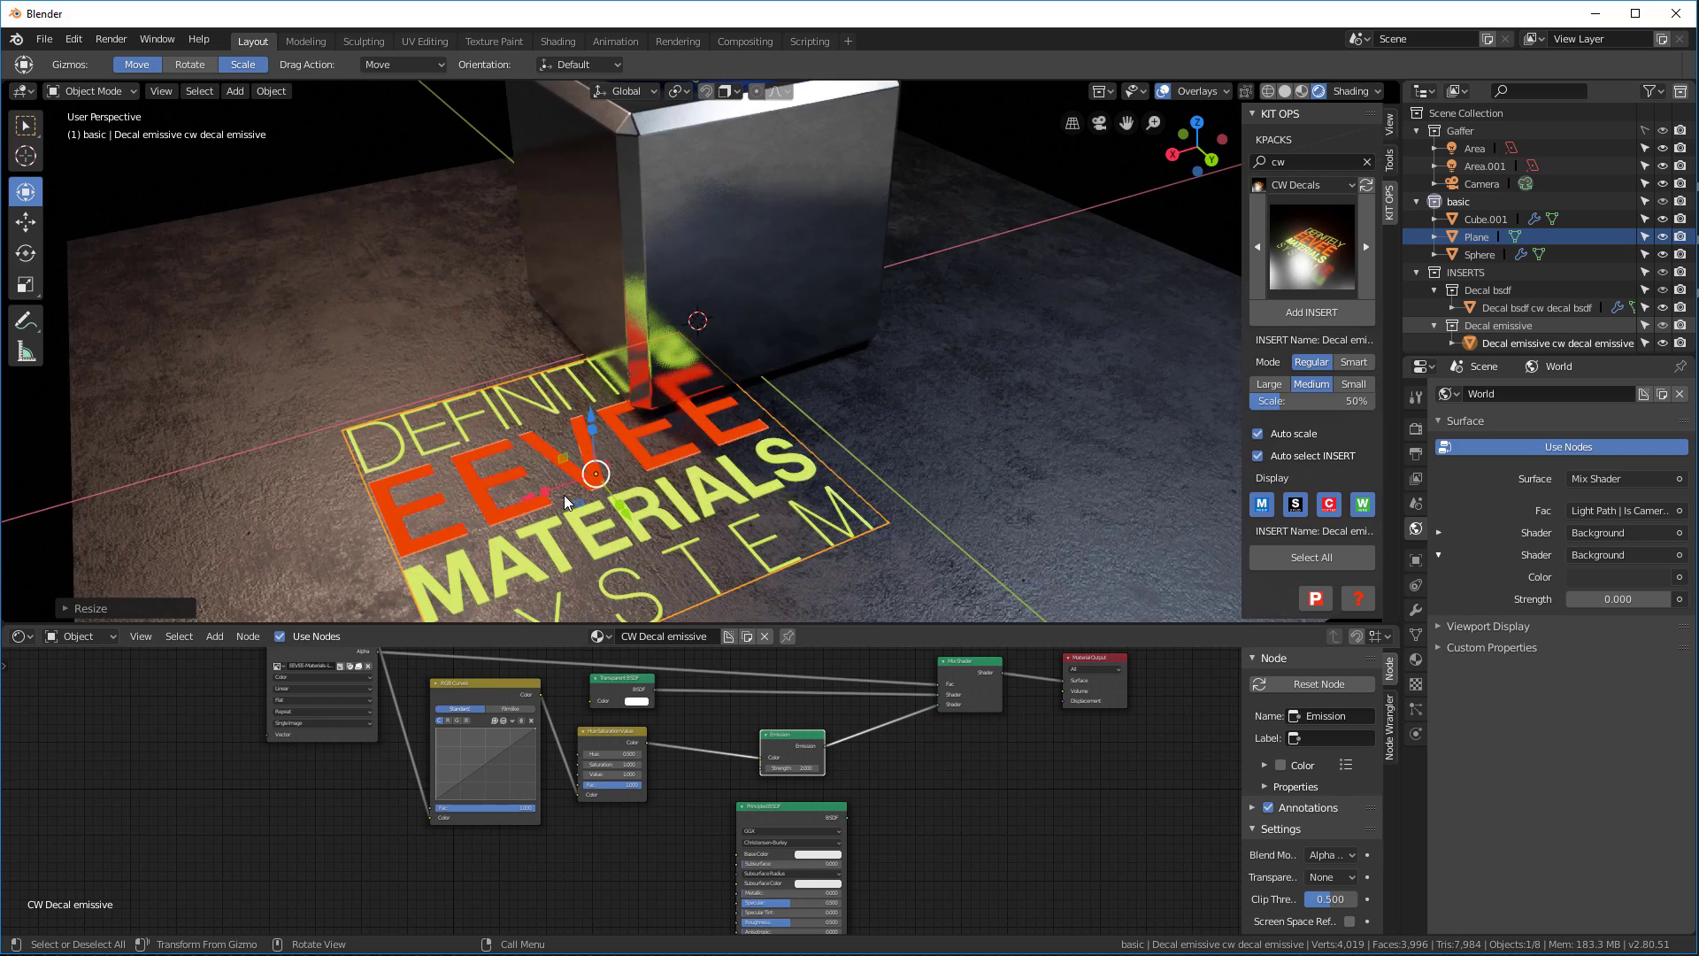
{"action": "scroll", "coordinate": [570, 496], "scroll_direction": "down", "scroll_amount": 1}
{"action": "middle_click_drag", "start_coordinate": [581, 508], "coordinate": [561, 535]}
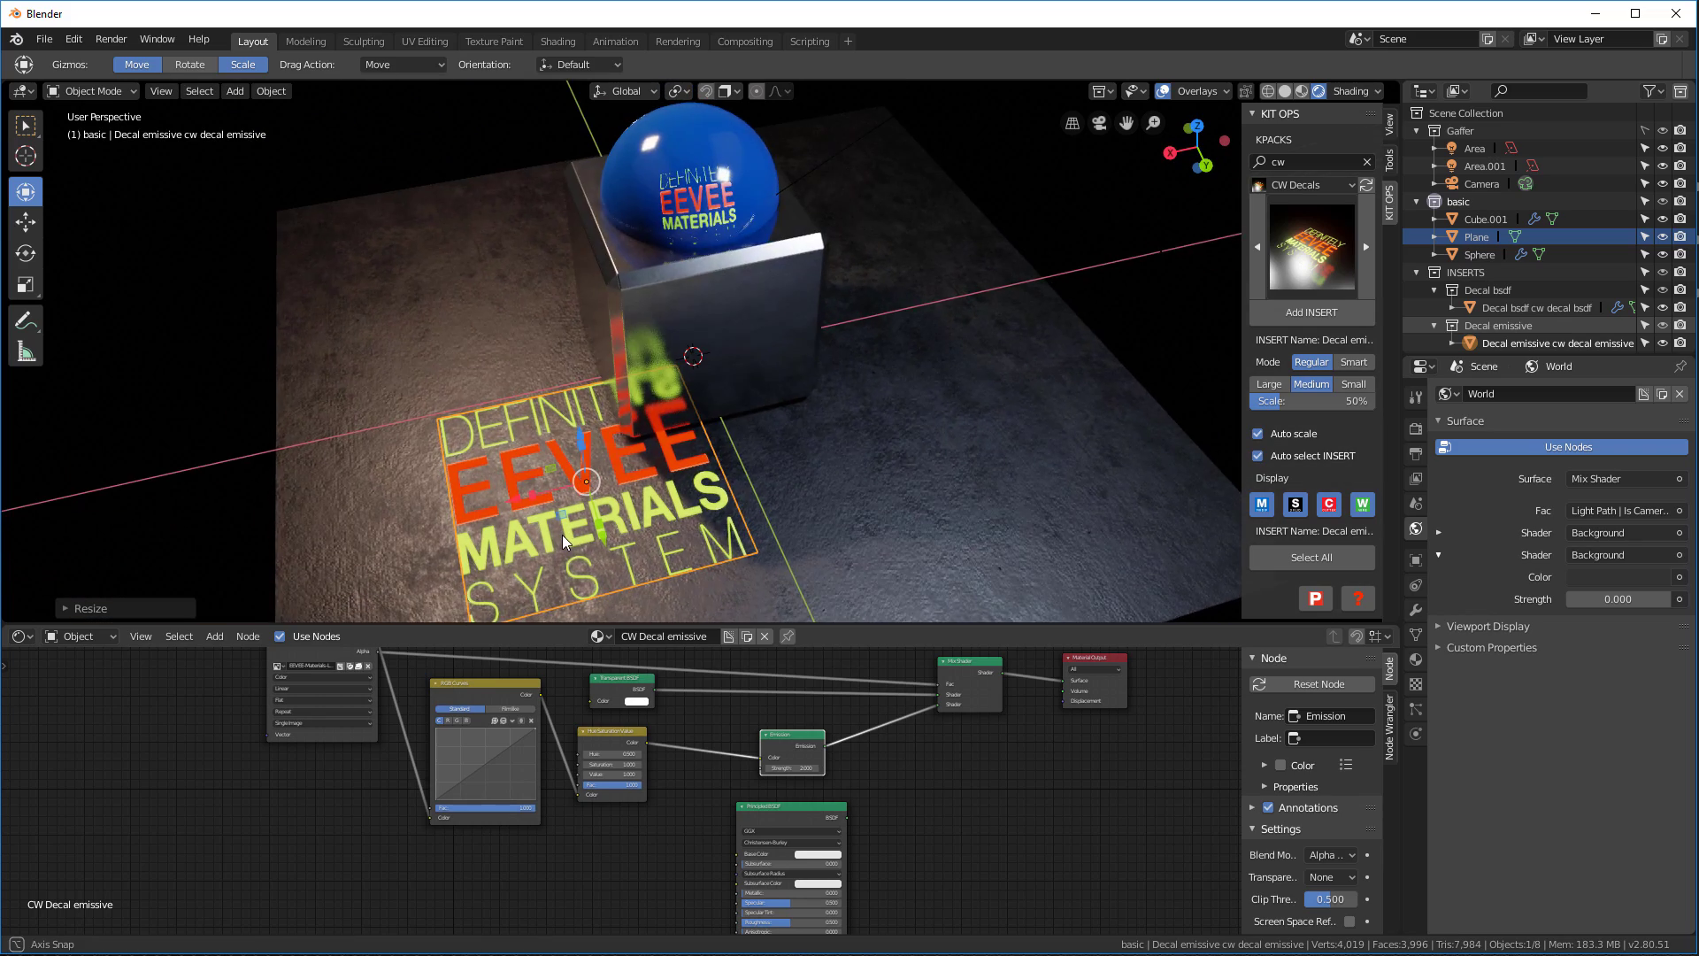
{"action": "scroll", "coordinate": [583, 552], "scroll_direction": "up", "scroll_amount": 2}
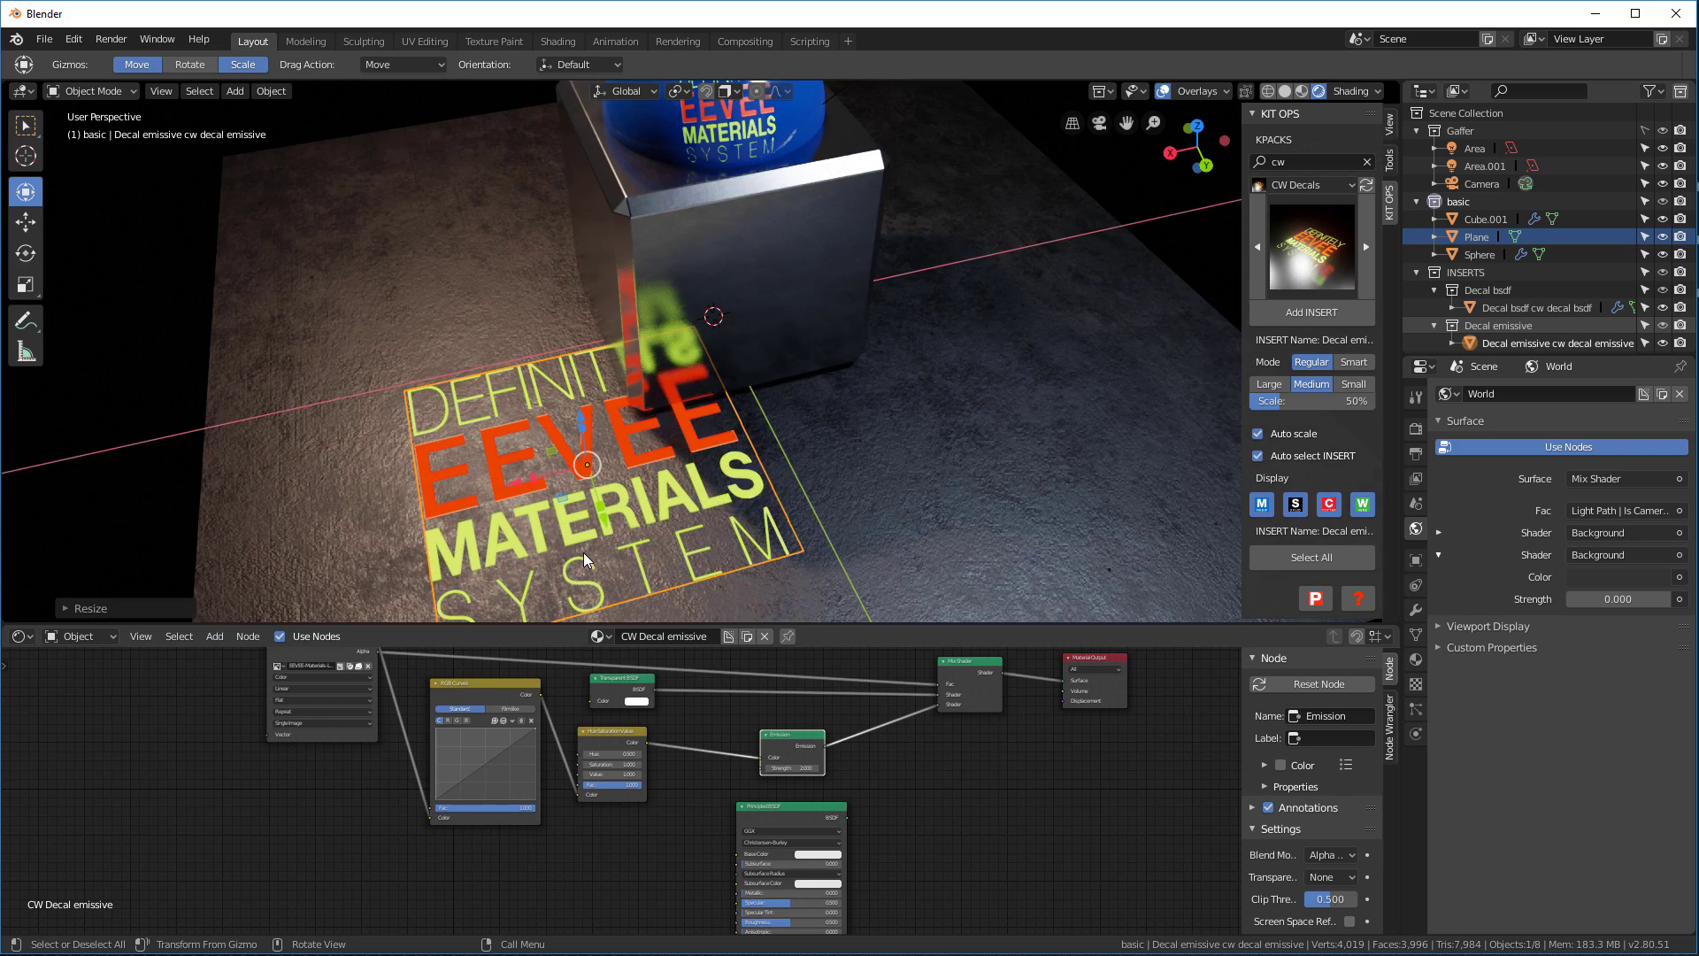
{"action": "key", "text": "x"}
{"action": "left_click", "coordinate": [630, 508]}
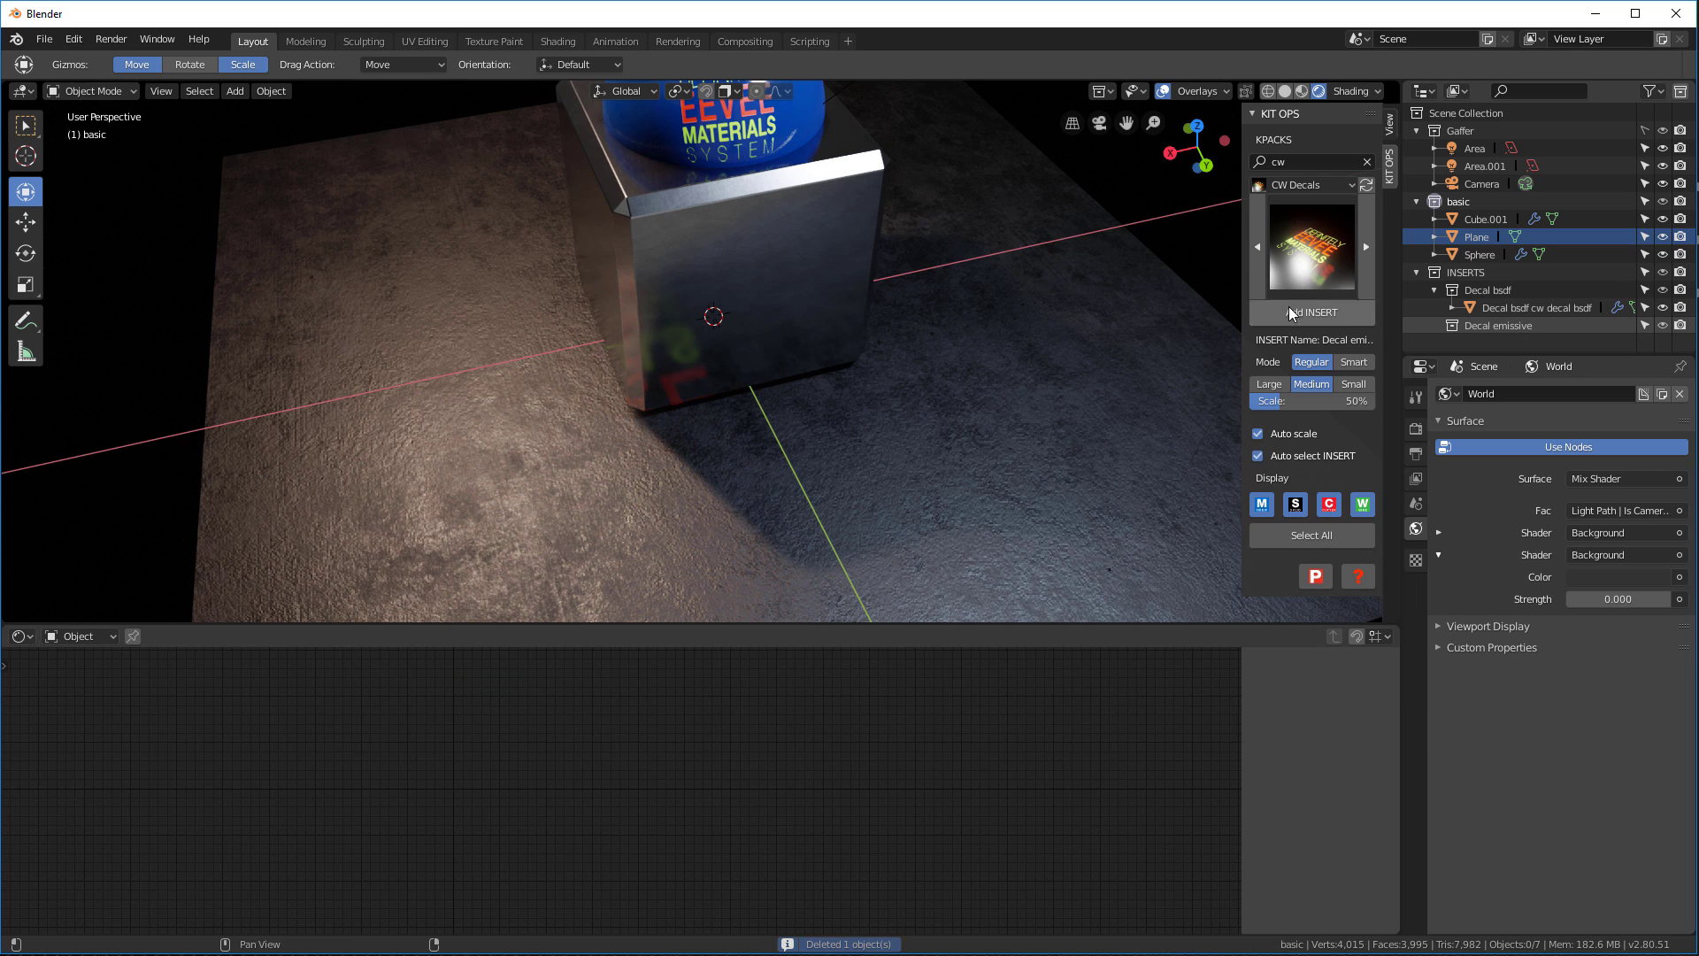
Add the Decal bsdf INSERT from CW Decals and place it on the floor plane in front of the cube
{"action": "left_click", "coordinate": [1283, 268]}
{"action": "left_click", "coordinate": [1324, 359]}
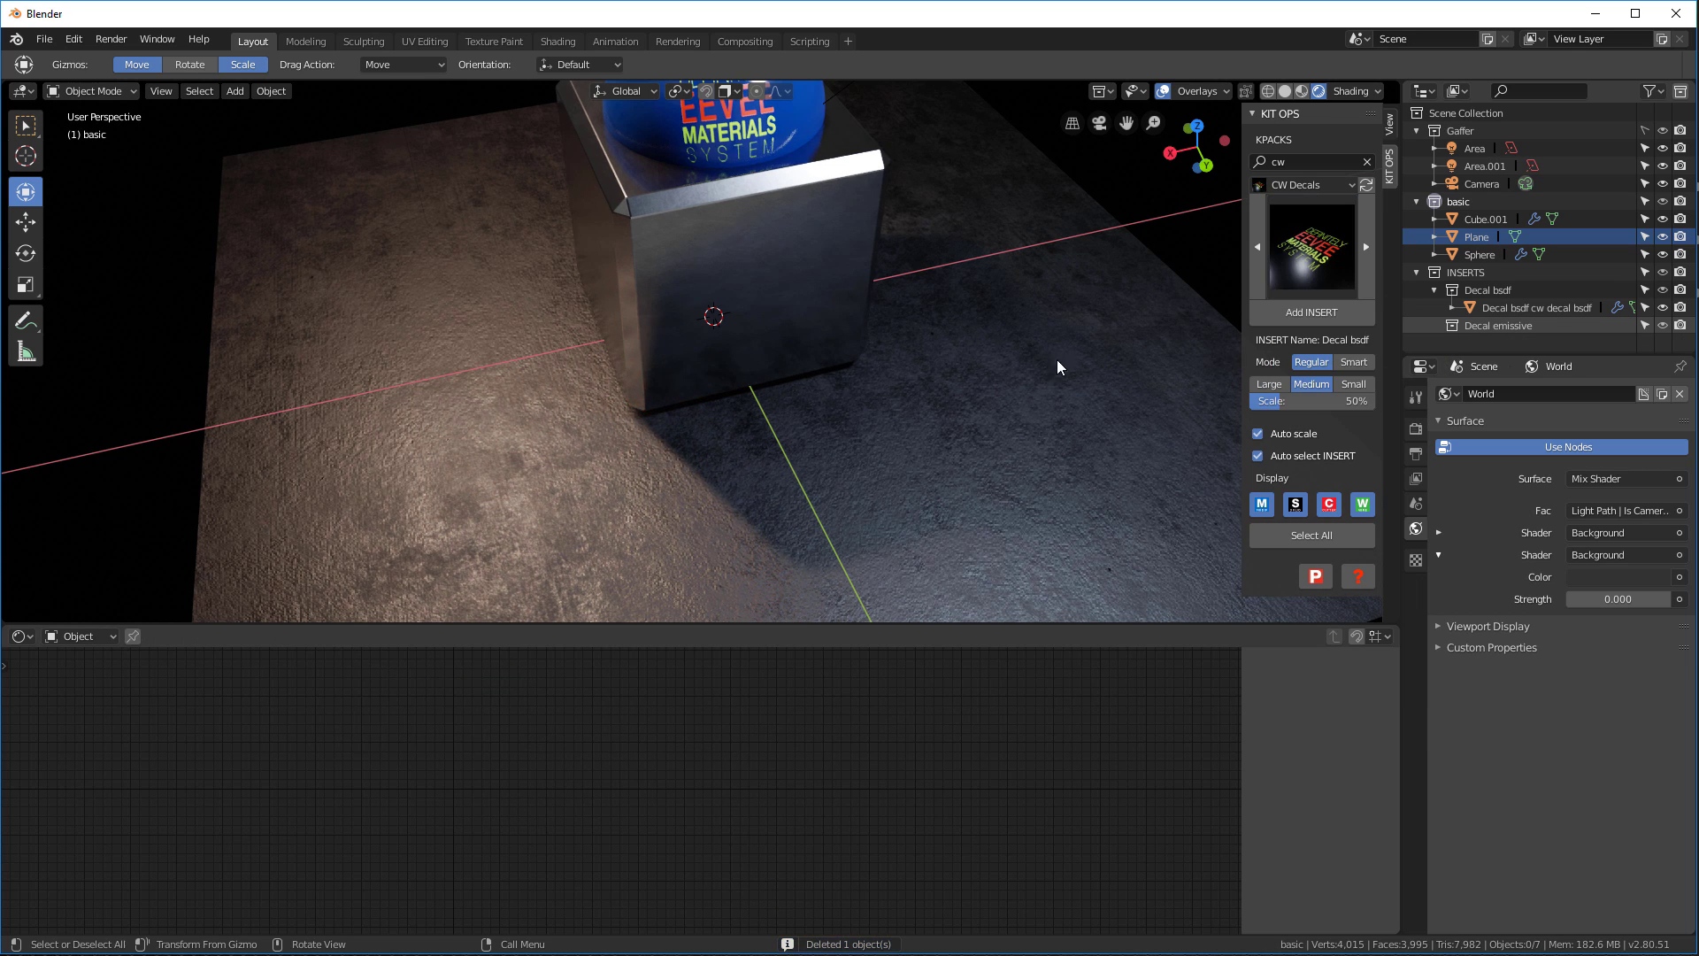
{"action": "scroll", "coordinate": [939, 375], "scroll_direction": "down", "scroll_amount": 2}
{"action": "left_click", "coordinate": [975, 393]}
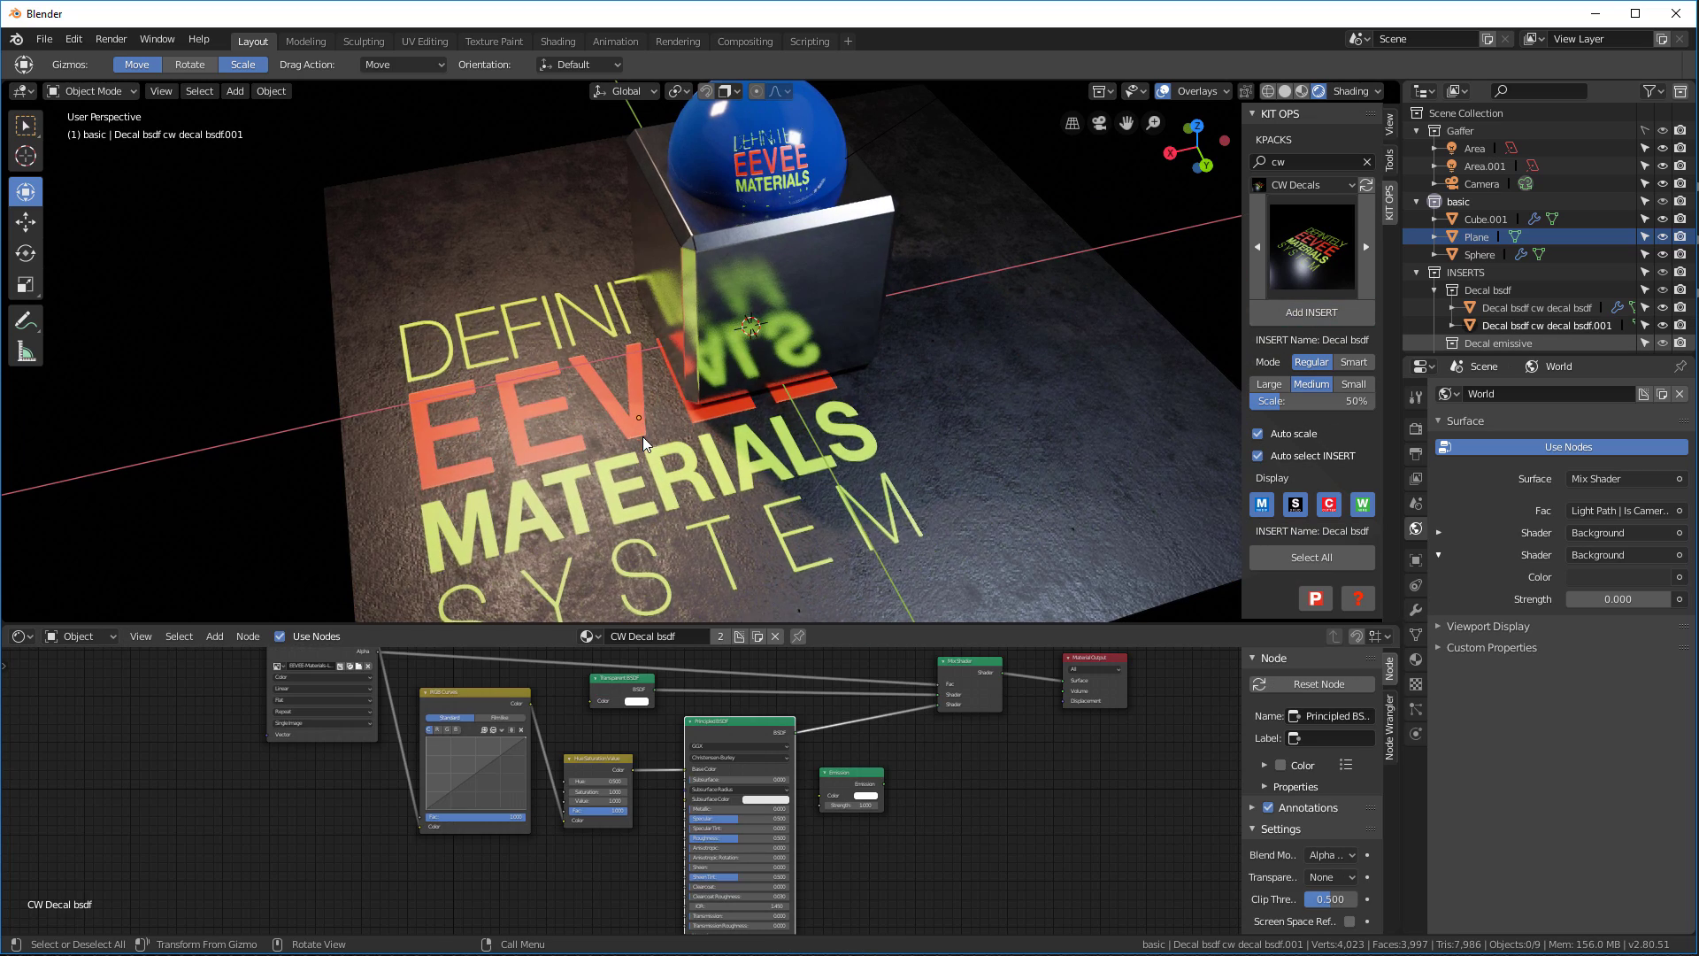
{"action": "left_click", "coordinate": [649, 457]}
Scale down the new bsdf decal on the floor
{"action": "key", "text": "s"}
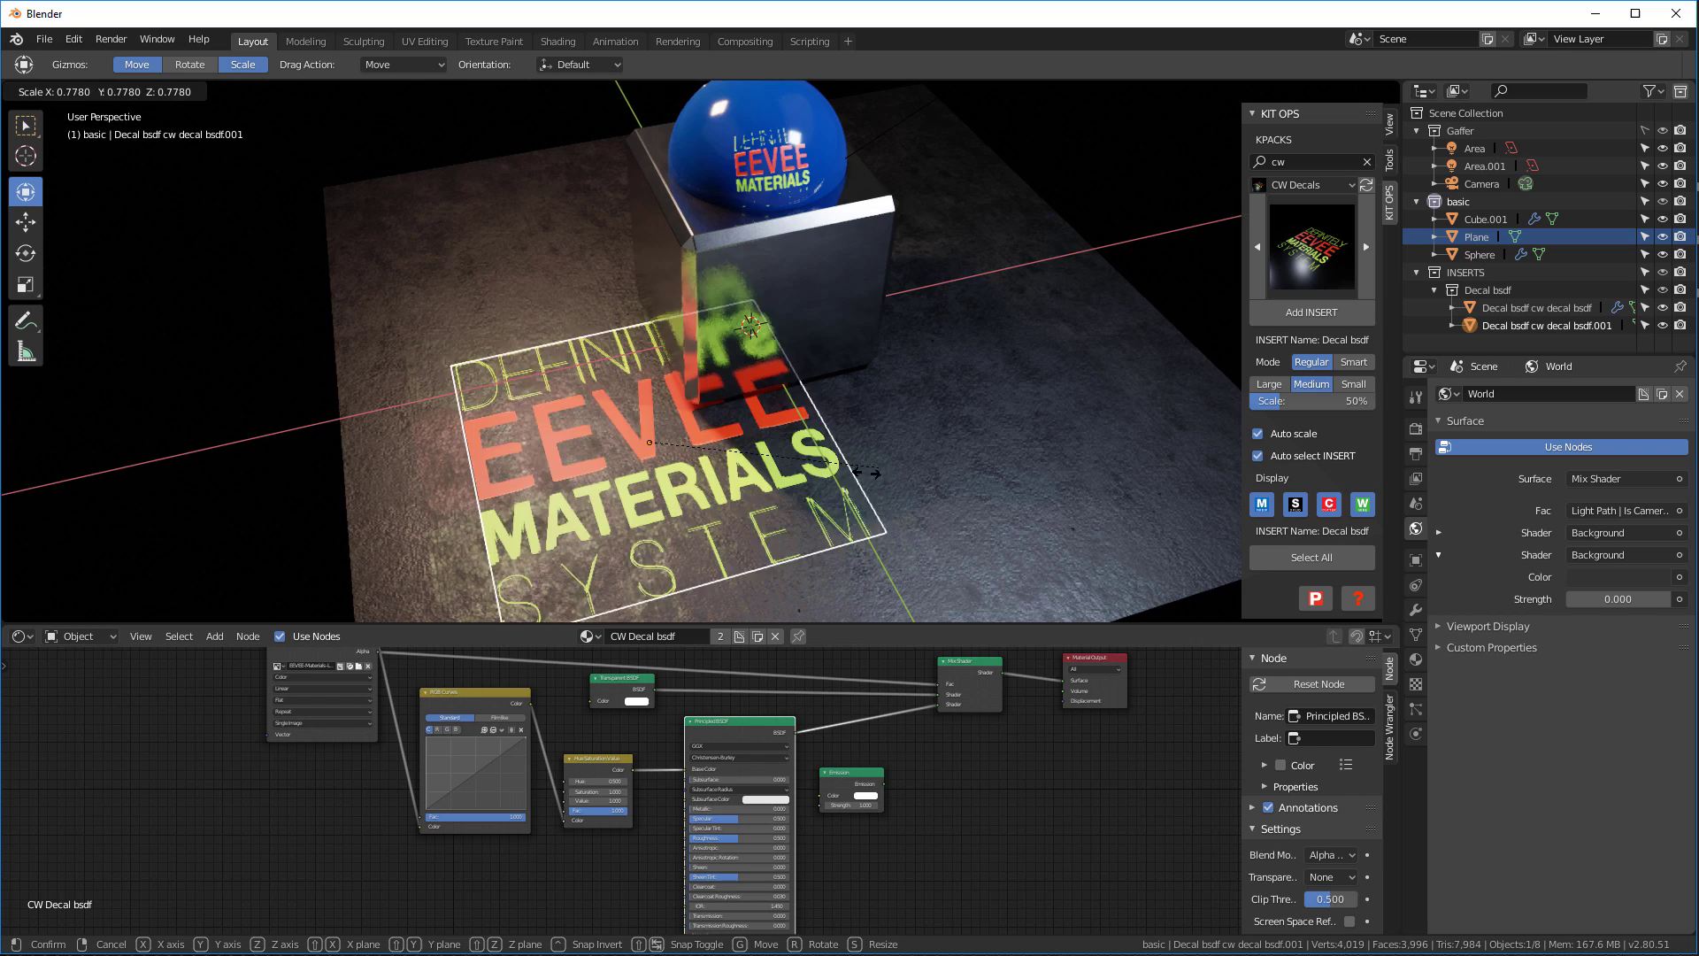
{"action": "left_click", "coordinate": [740, 484]}
{"action": "scroll", "coordinate": [737, 479], "scroll_direction": "up", "scroll_amount": 2}
{"action": "middle_click_drag", "start_coordinate": [737, 478], "coordinate": [746, 407]}
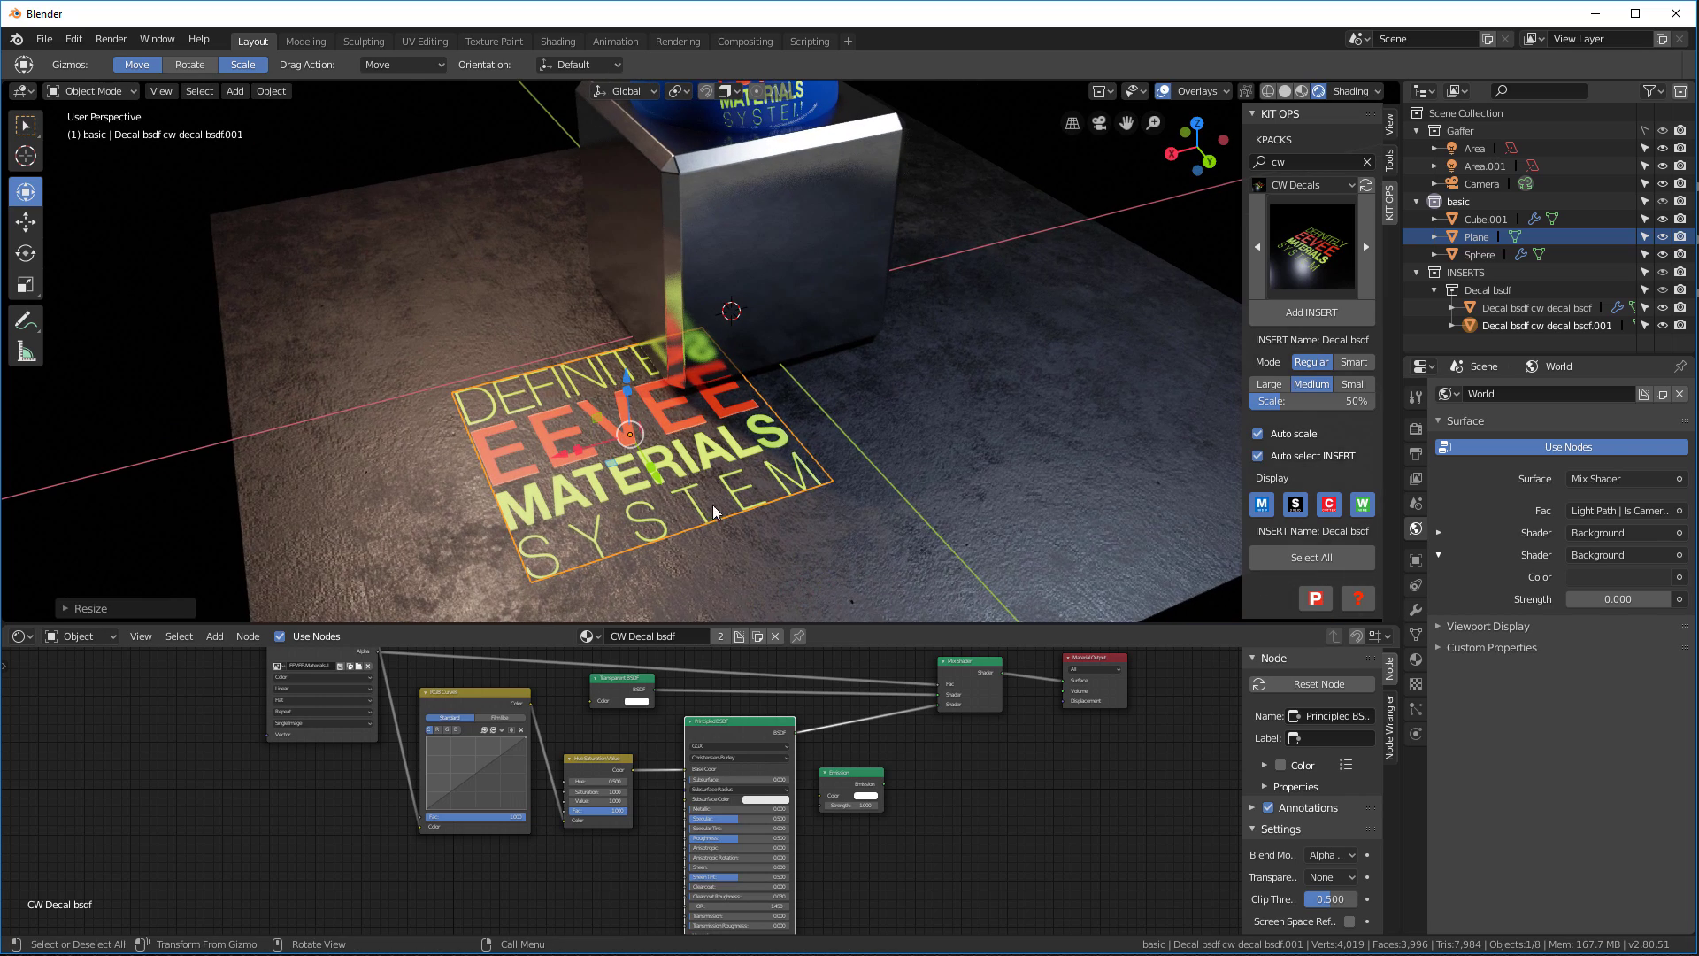
{"action": "middle_click_drag", "start_coordinate": [825, 266], "coordinate": [830, 370], "text": "shift"}
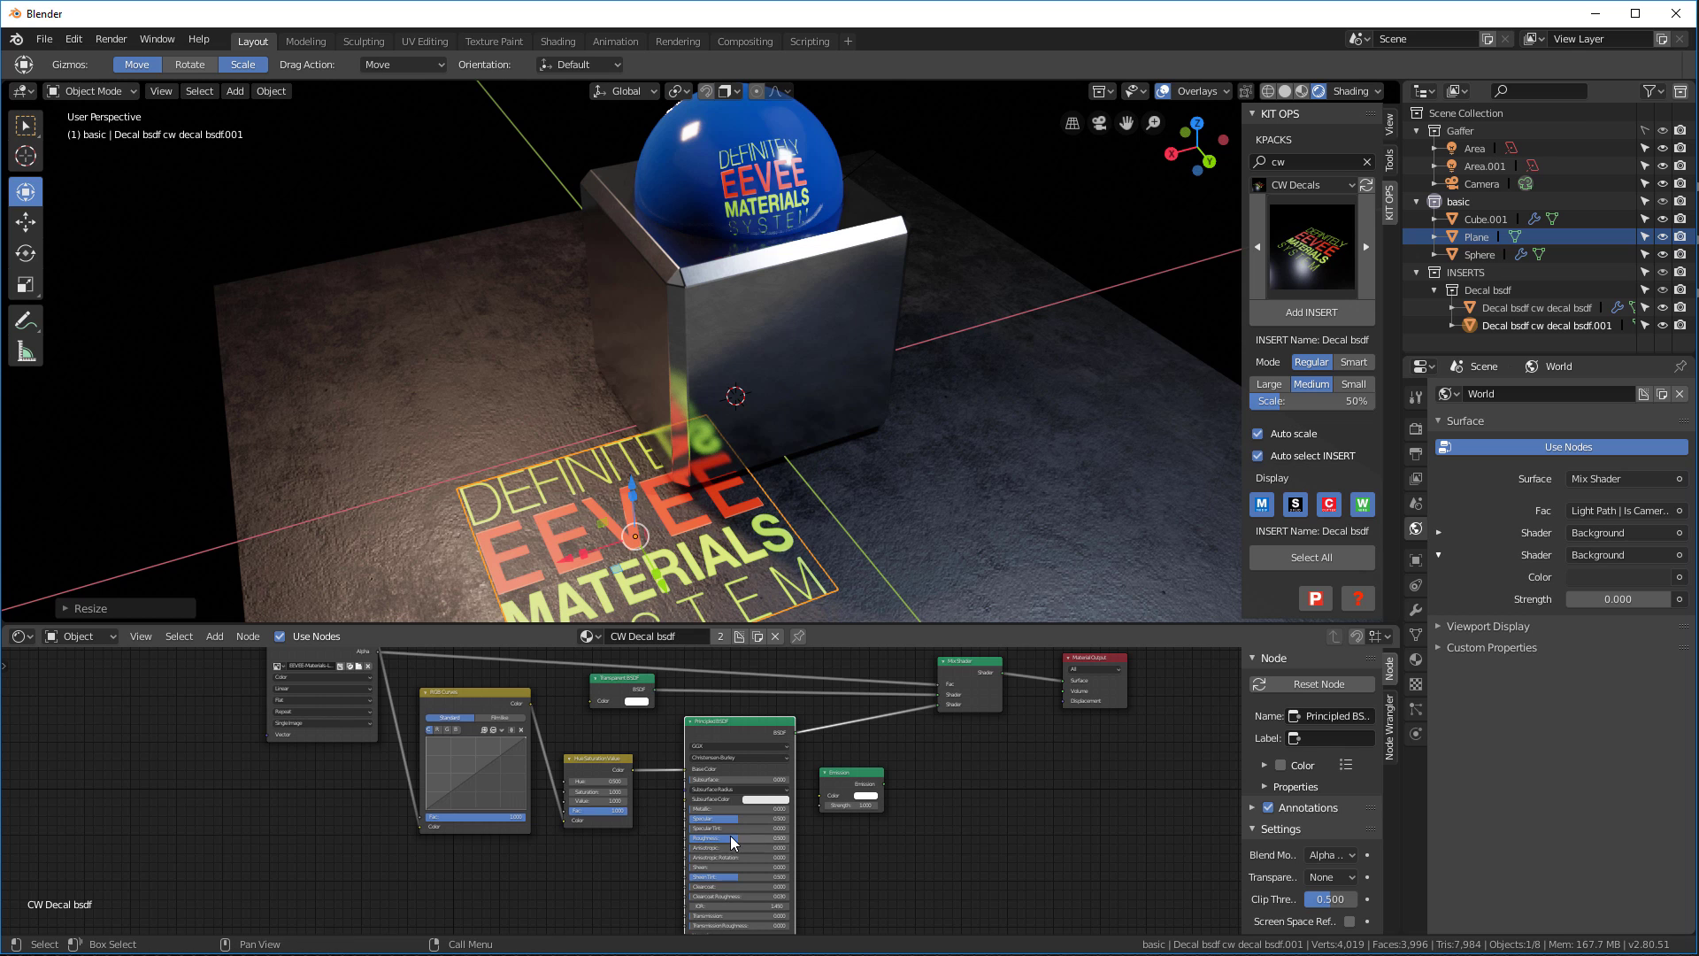
Try a Metallic value of 1.000 on the shared CW Decal bsdf material, and undo the change
{"action": "scroll", "coordinate": [732, 838], "scroll_direction": "up", "scroll_amount": 9}
{"action": "left_click_drag", "start_coordinate": [709, 781], "coordinate": [856, 781]}
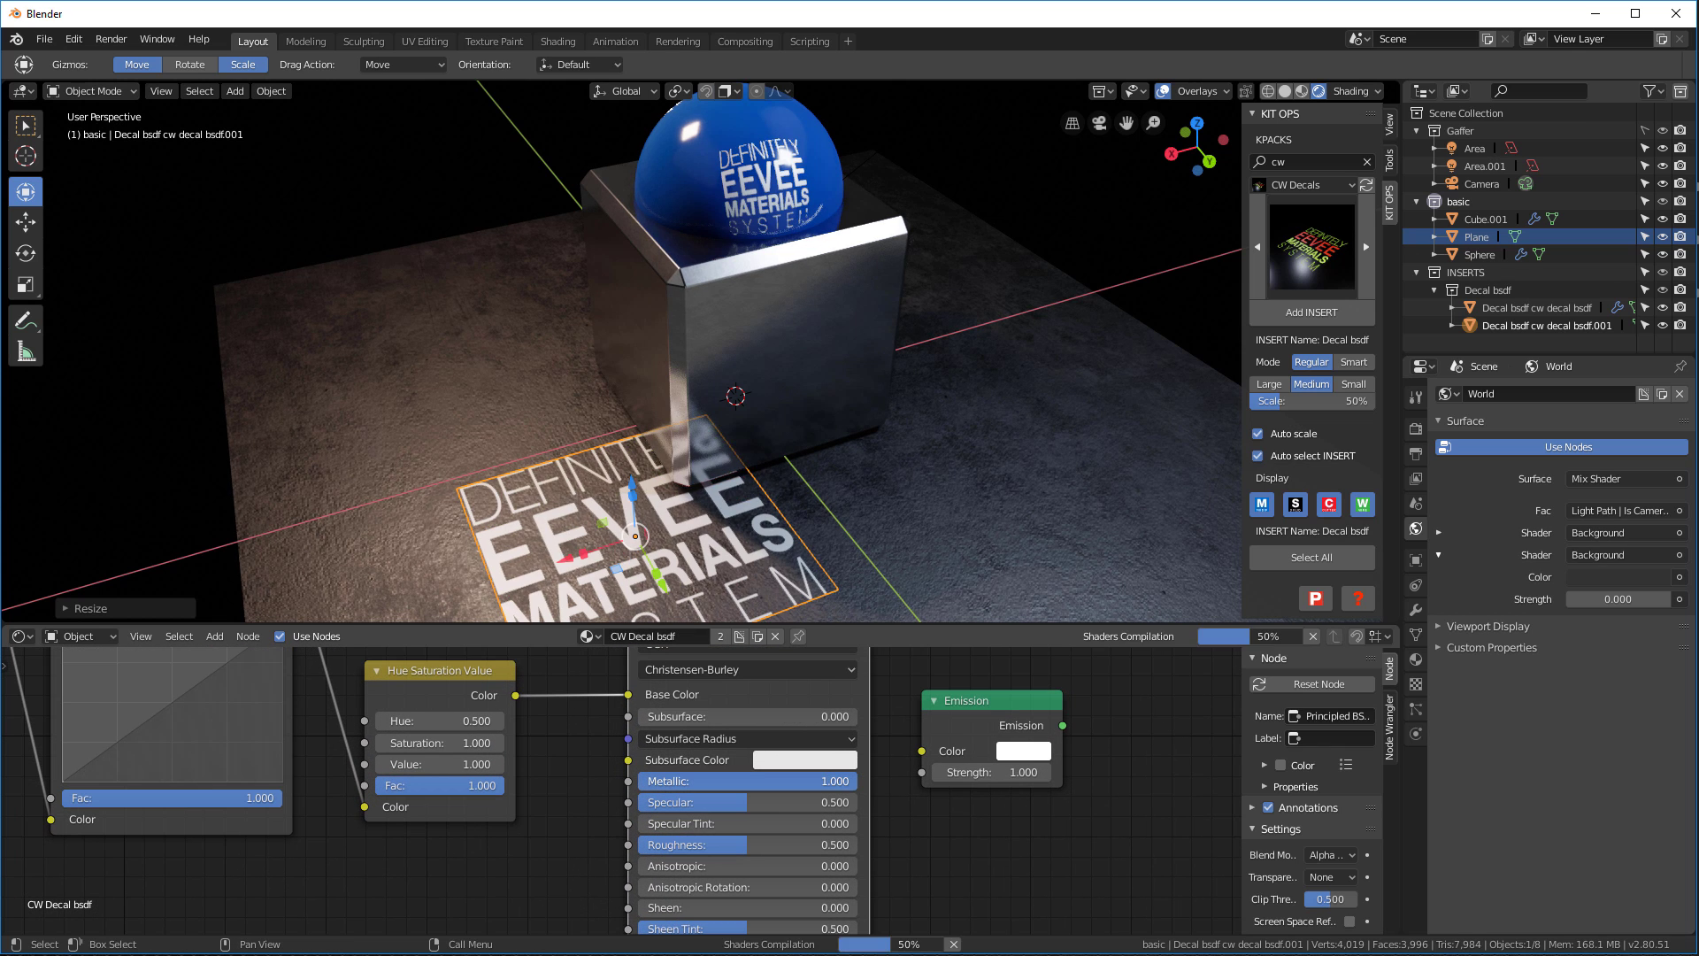
{"action": "key", "text": "ctrl+z"}
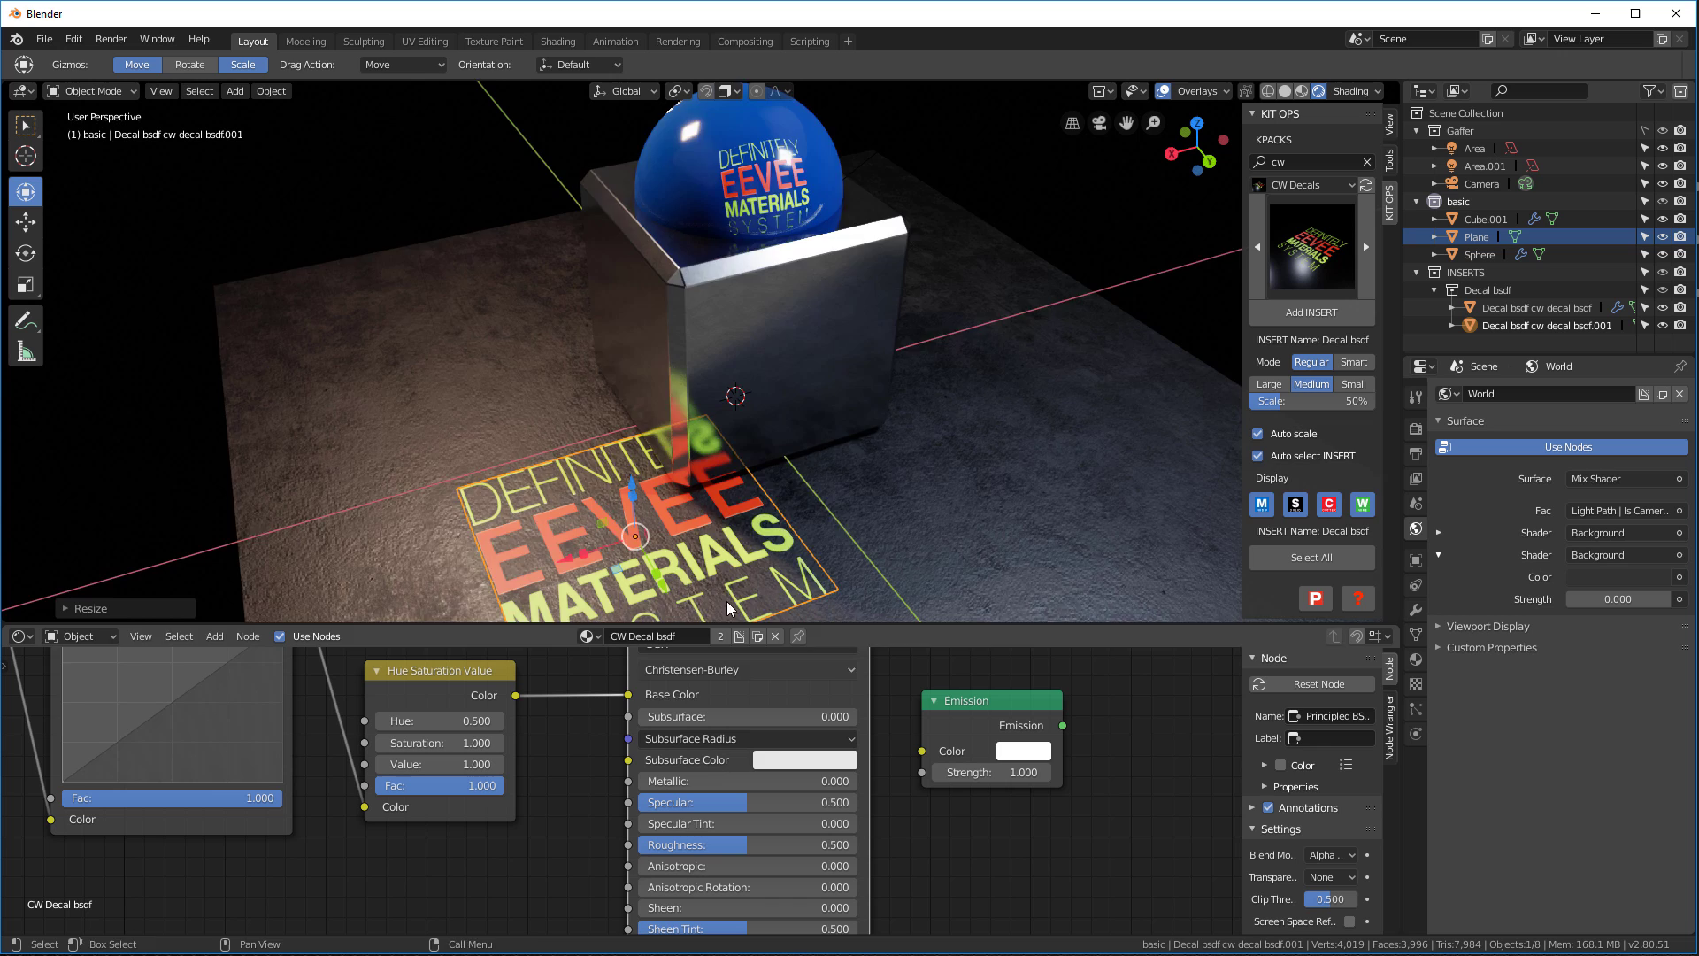
Make the floor decal's CW Decal bsdf material single-user and raise the start point of its RGB Curves to Y 1.00000
{"action": "scroll", "coordinate": [728, 608], "scroll_direction": "down", "scroll_amount": 4}
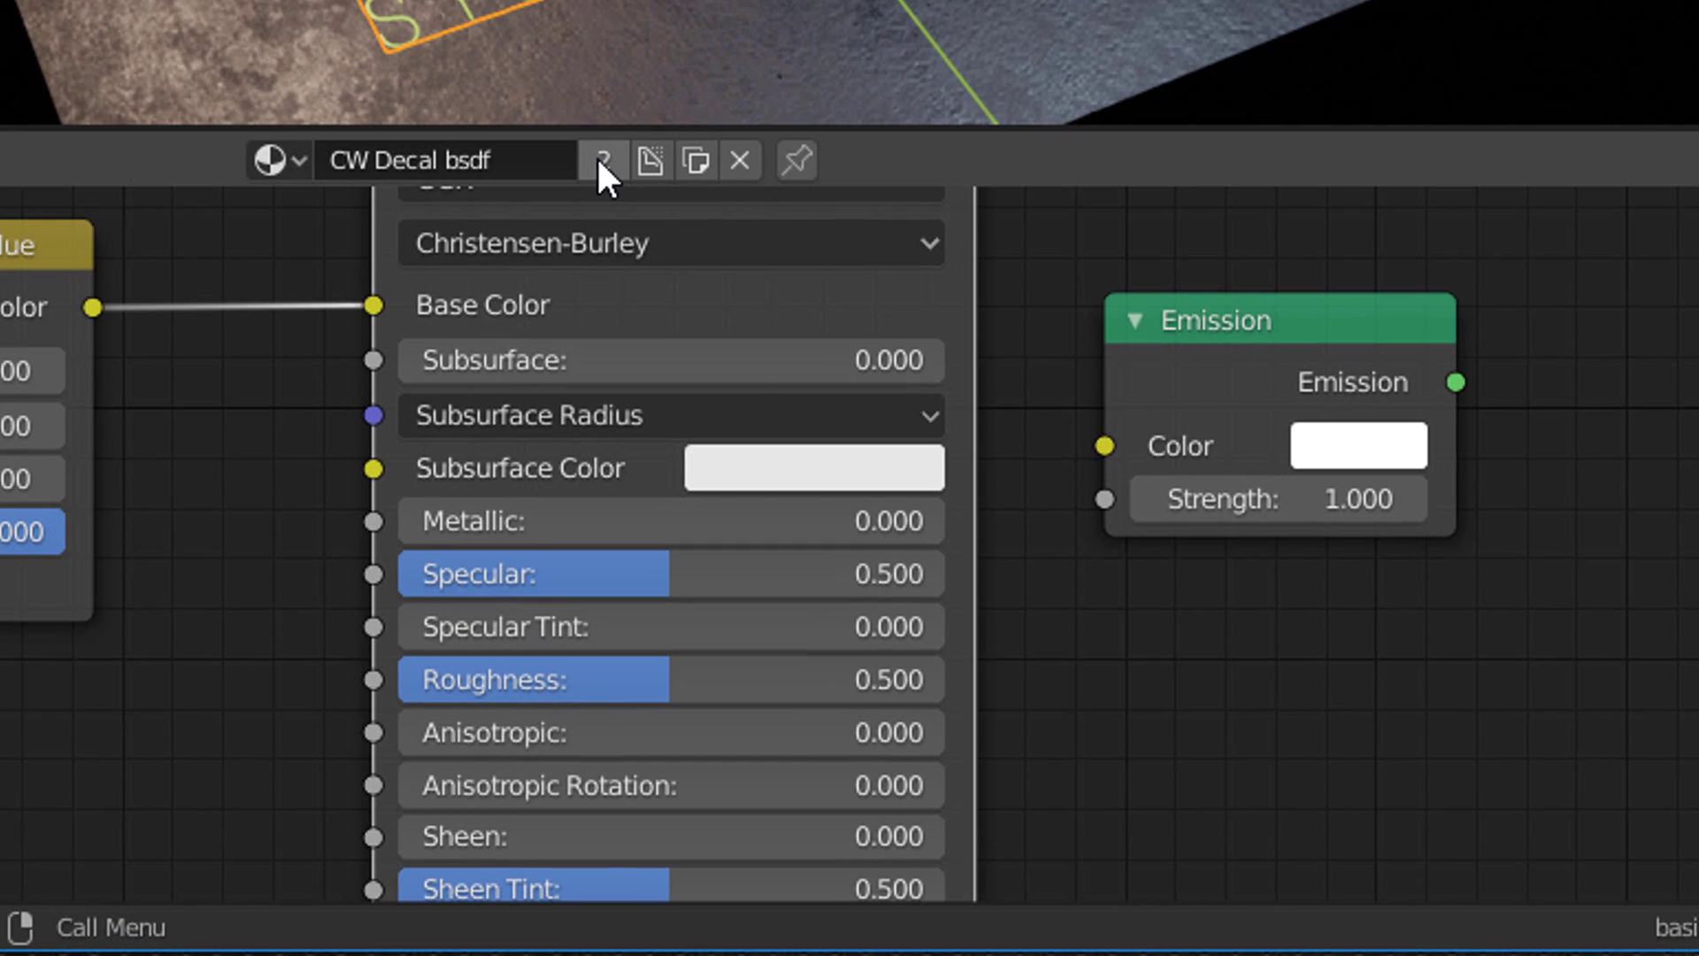
{"action": "left_click", "coordinate": [597, 161]}
{"action": "scroll", "coordinate": [850, 62], "scroll_direction": "up", "scroll_amount": 4}
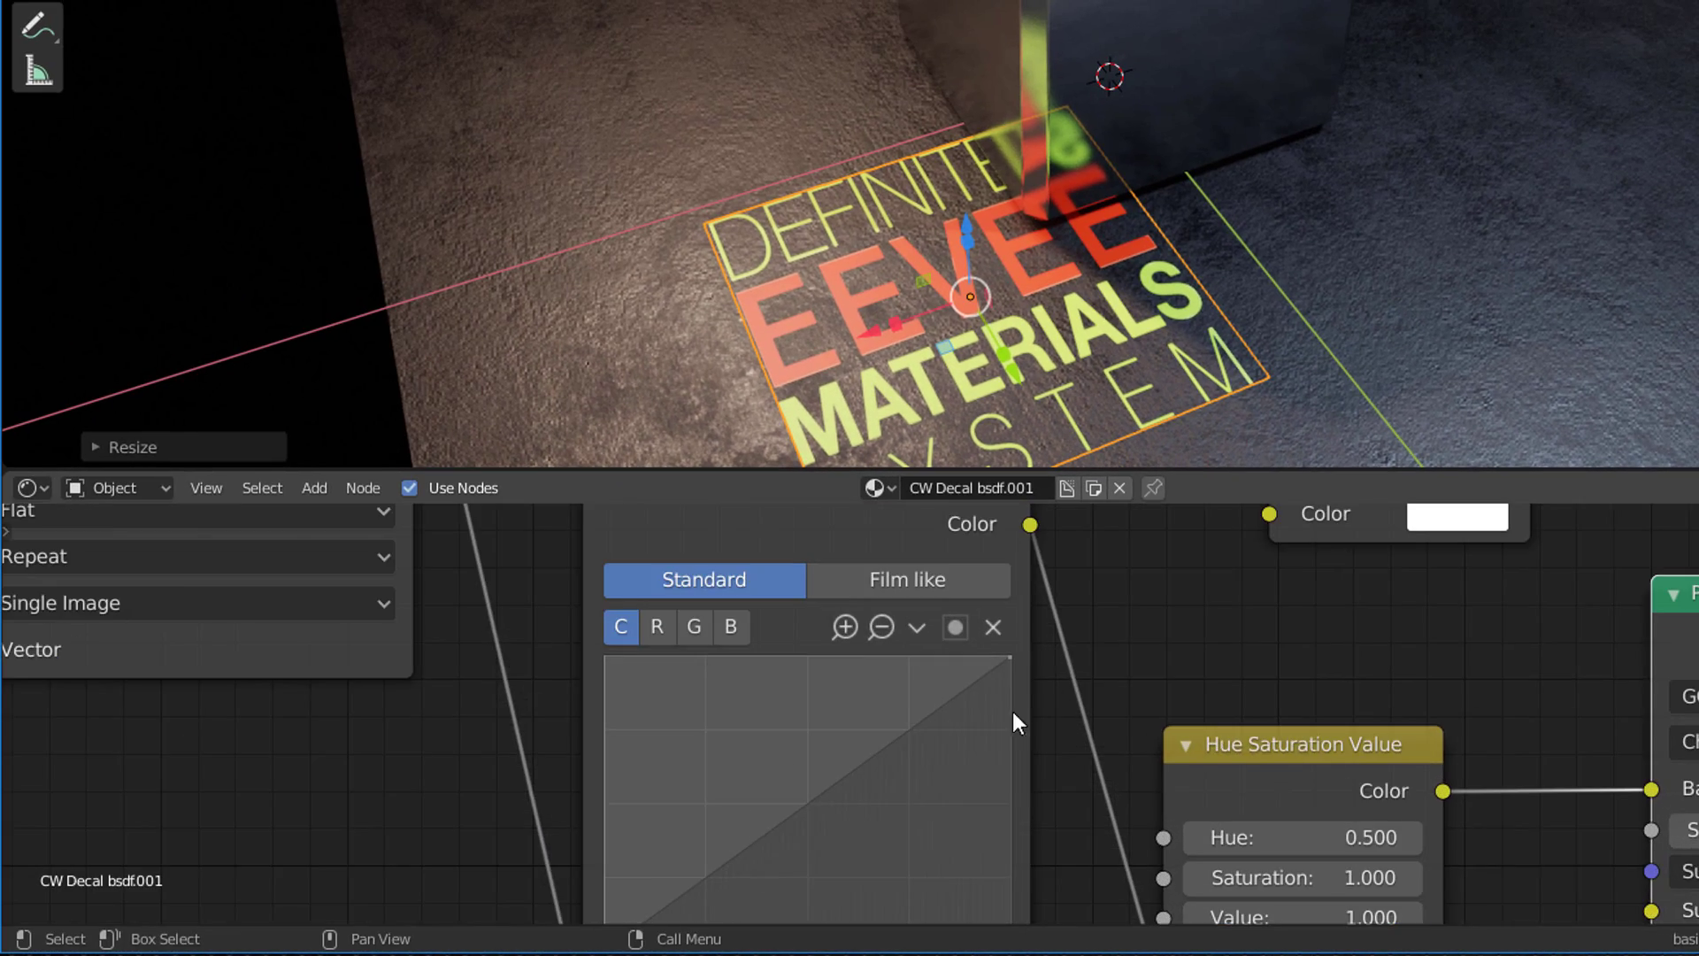
{"action": "scroll", "coordinate": [1014, 714], "scroll_direction": "down", "scroll_amount": 2}
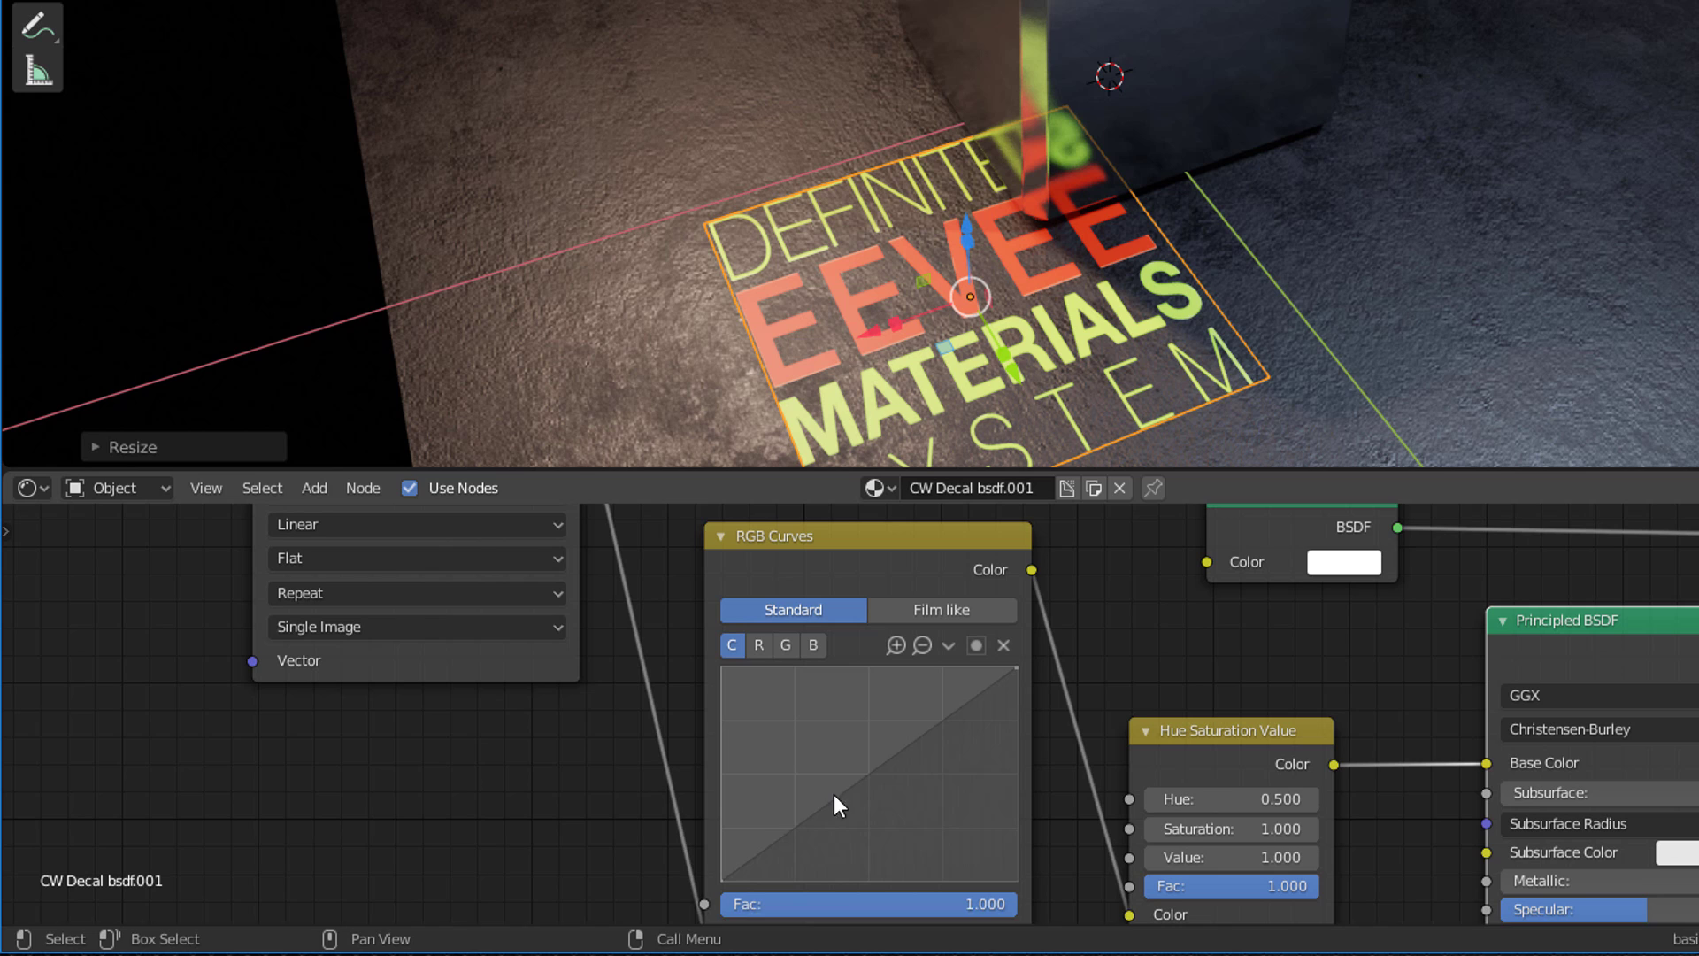
{"action": "left_click_drag", "start_coordinate": [723, 879], "coordinate": [724, 670]}
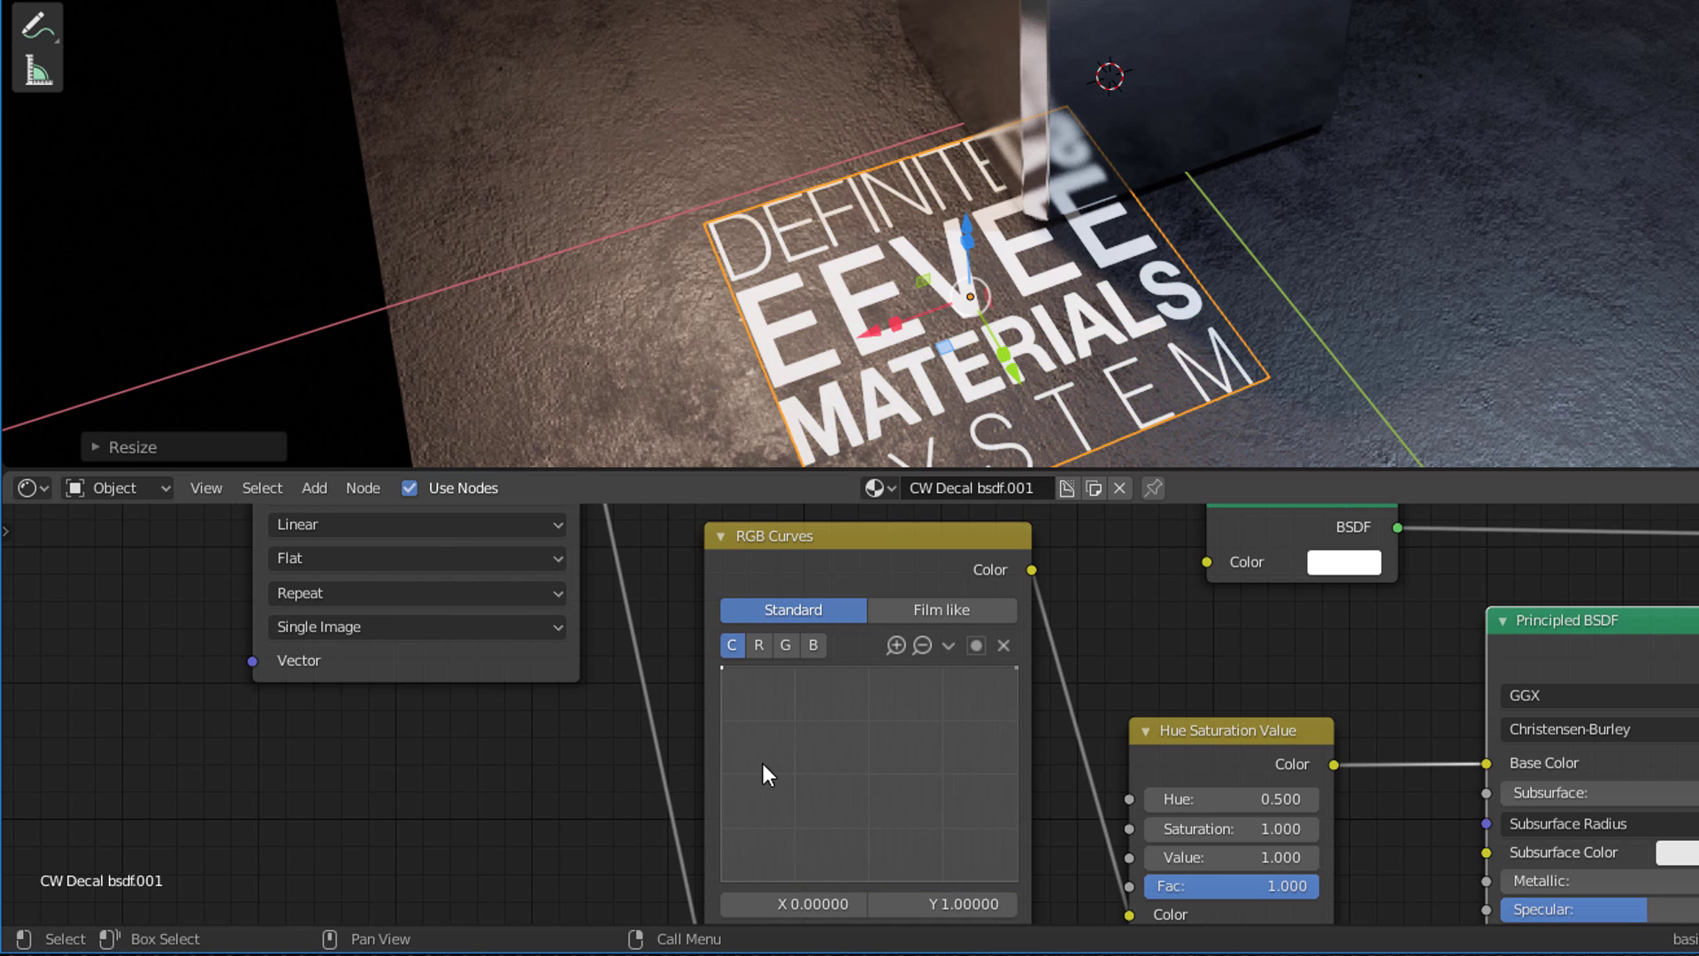
{"action": "middle_click_drag", "start_coordinate": [1170, 318], "coordinate": [1043, 184], "text": "shift"}
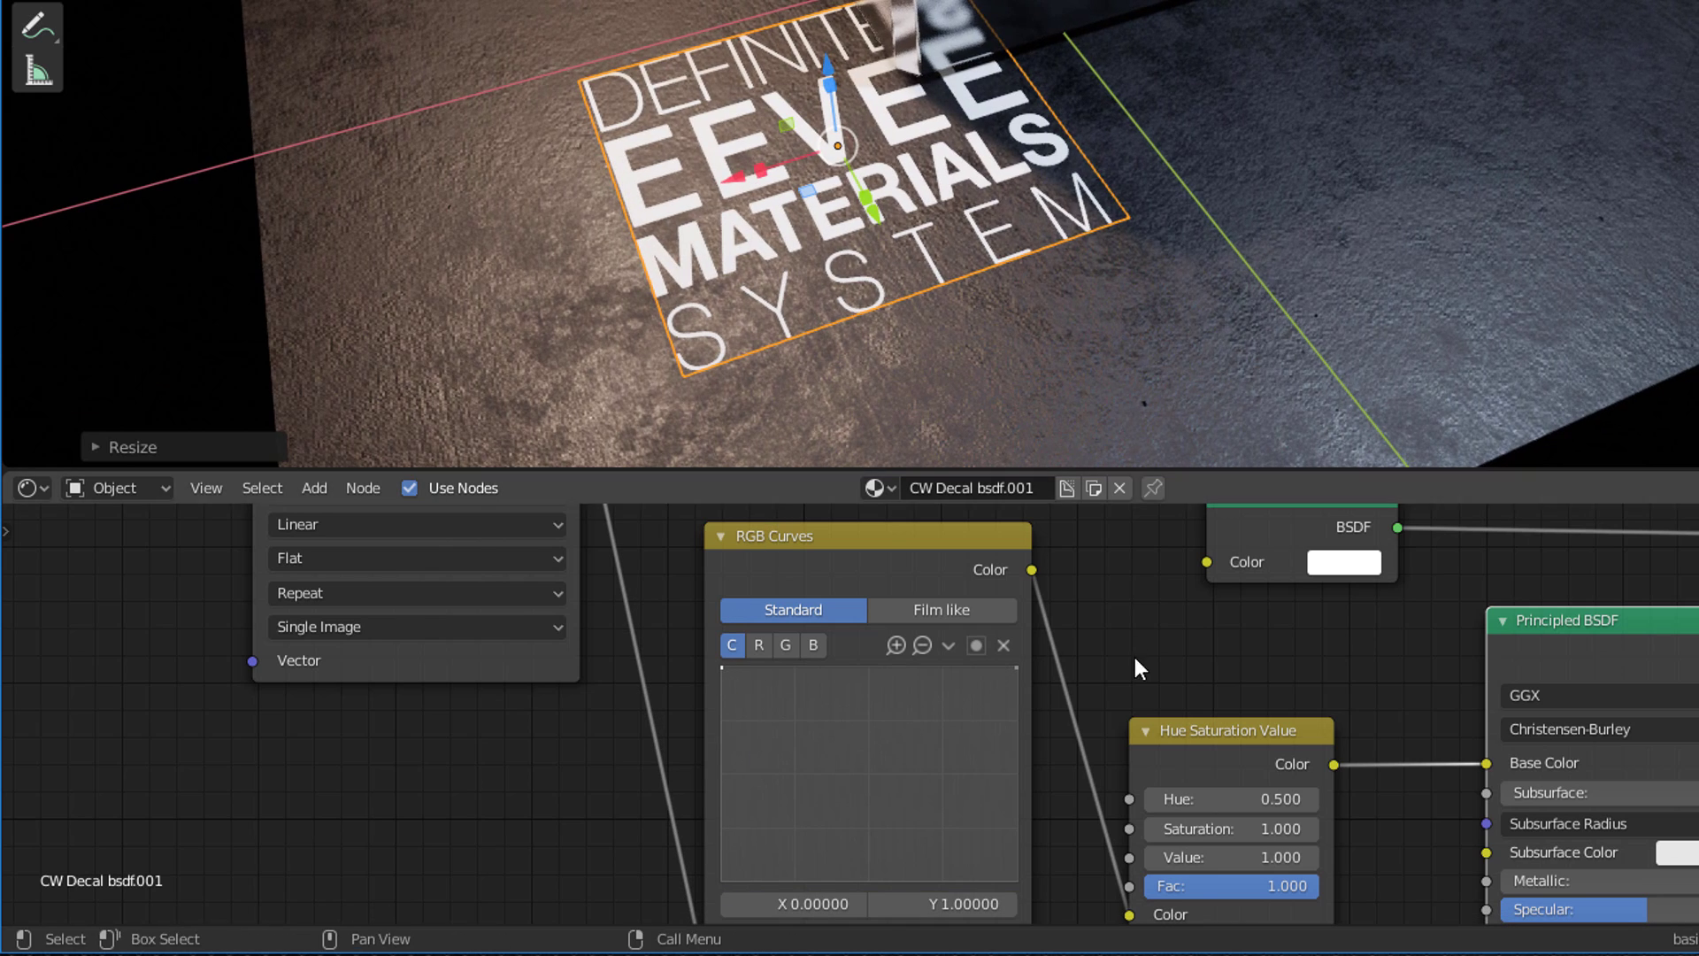
Set the Principled BSDF of the floor decal's material to Metallic 1.000 and Roughness 0.114
{"action": "scroll", "coordinate": [1133, 653], "scroll_direction": "down", "scroll_amount": 6}
{"action": "middle_click_drag", "start_coordinate": [1372, 735], "coordinate": [1259, 662]}
{"action": "scroll", "coordinate": [1259, 662], "scroll_direction": "up", "scroll_amount": 4}
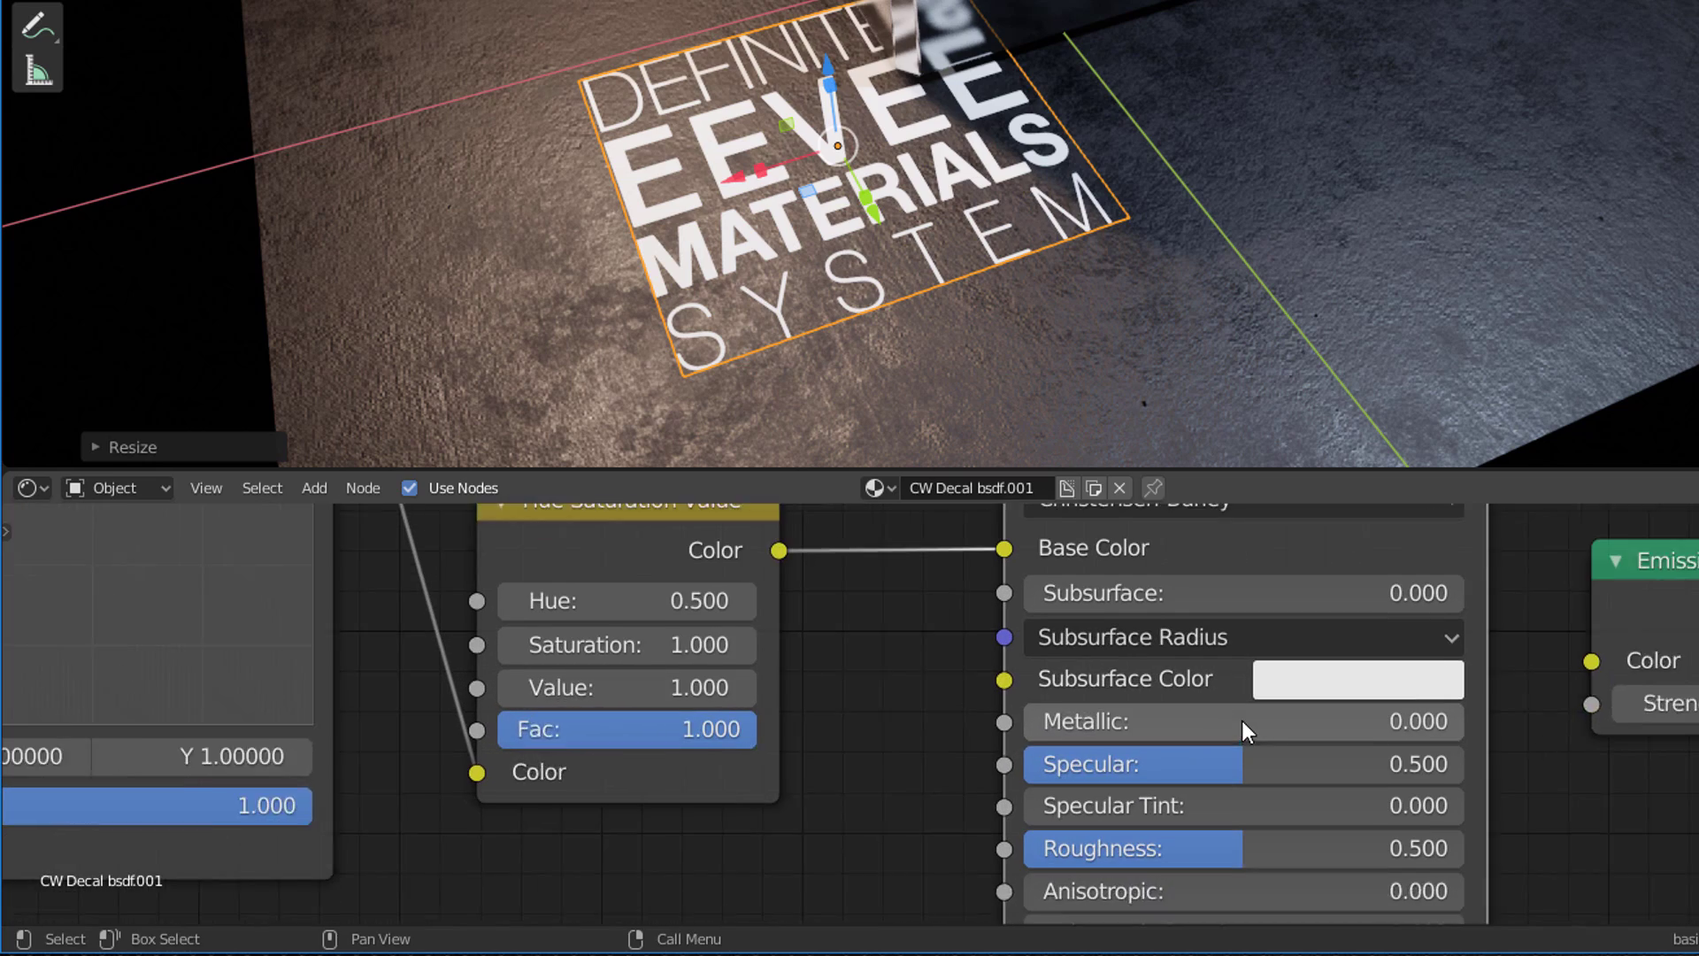
{"action": "left_click_drag", "start_coordinate": [1240, 720], "coordinate": [1482, 720]}
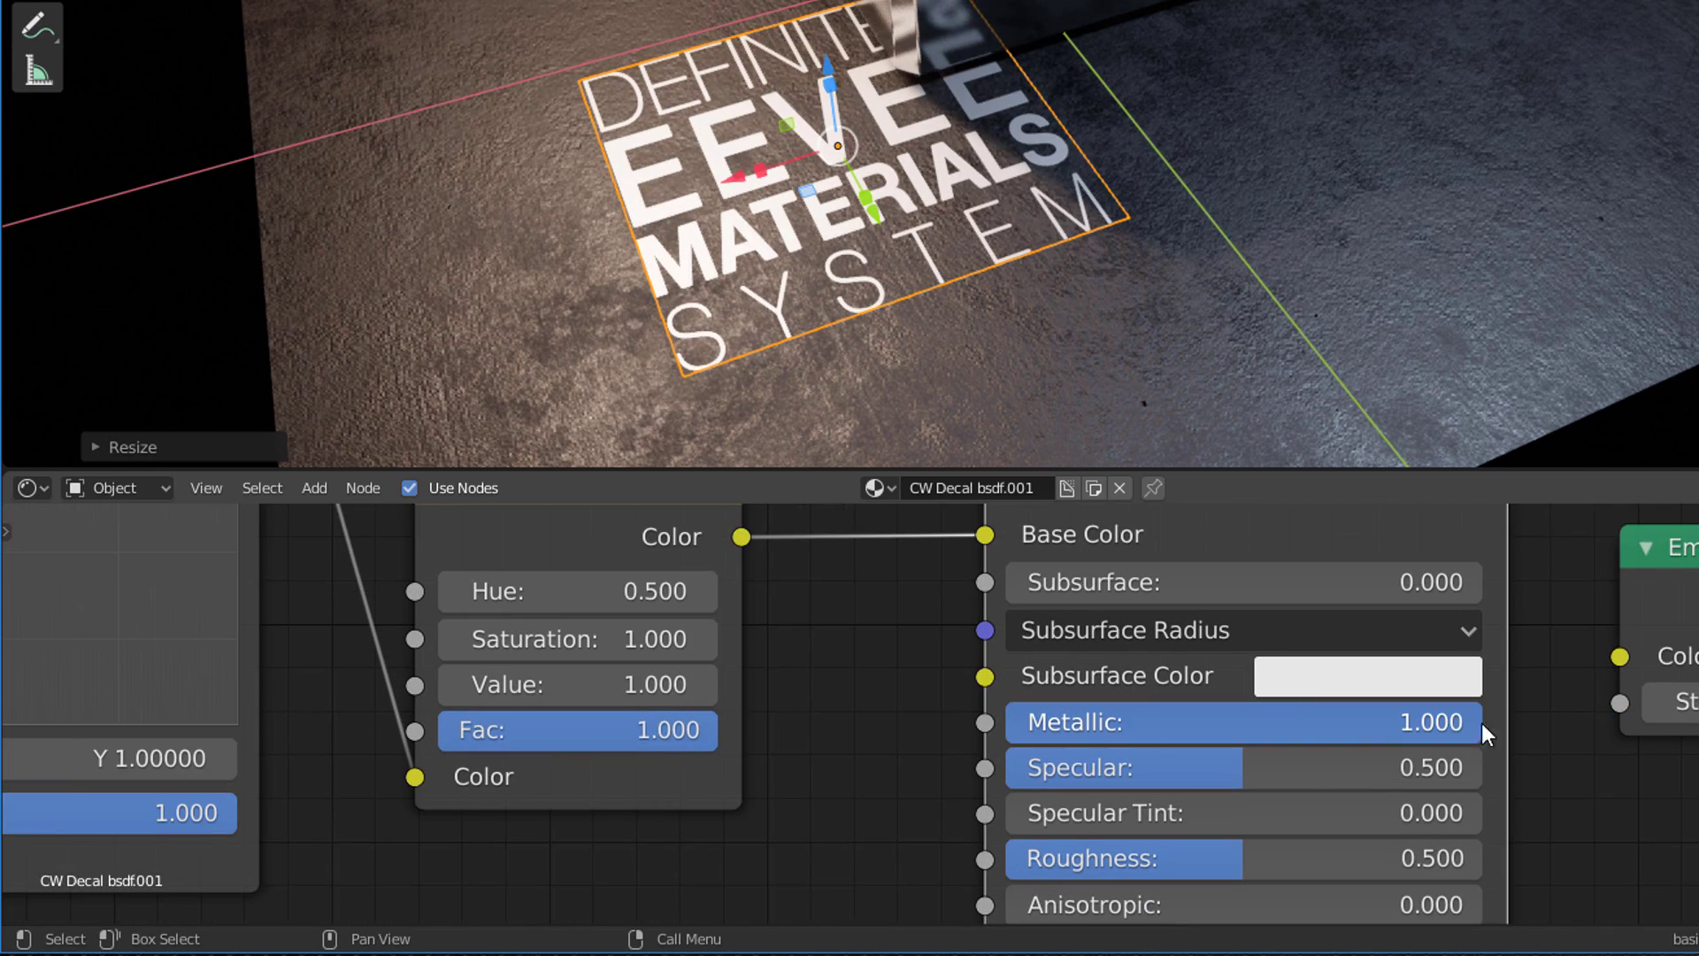
{"action": "scroll", "coordinate": [1252, 731], "scroll_direction": "down", "scroll_amount": 1}
{"action": "left_click_drag", "start_coordinate": [1252, 740], "coordinate": [1117, 740]}
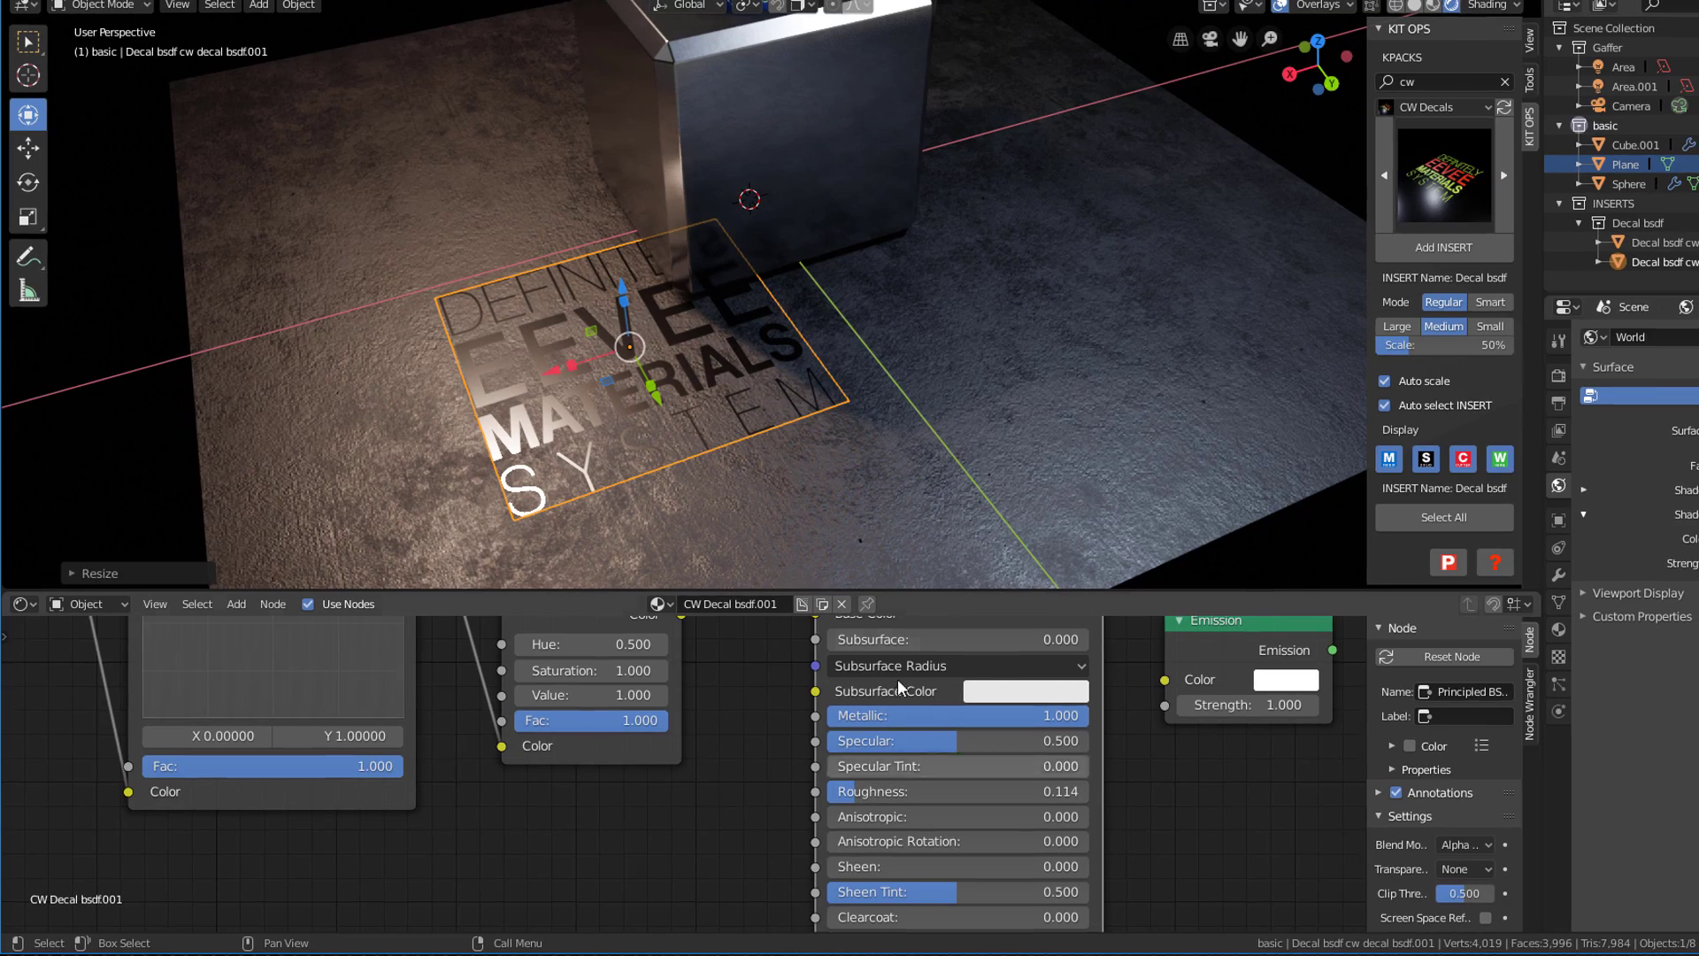
{"action": "middle_click_drag", "start_coordinate": [884, 266], "coordinate": [1032, 448]}
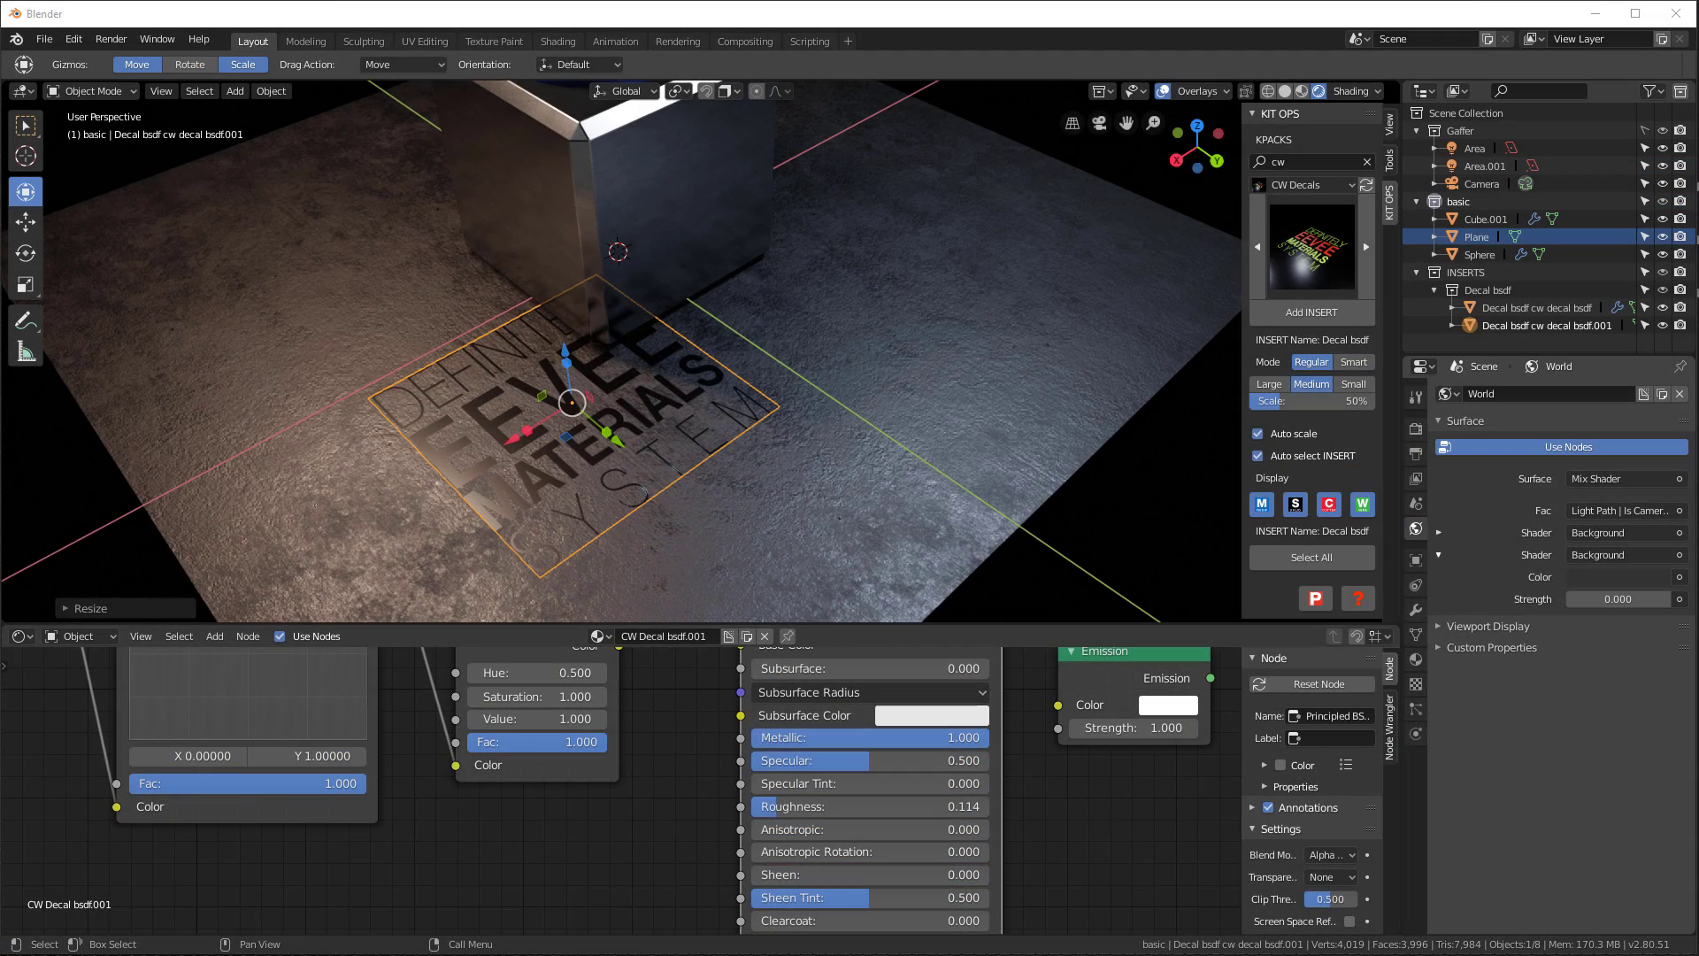
Replace the image in the floor decal's texture node with sirCharlesDecal.png from the Materials-Xperiment folder
{"action": "scroll", "coordinate": [614, 460], "scroll_direction": "down", "scroll_amount": 3}
{"action": "scroll", "coordinate": [621, 458], "scroll_direction": "up", "scroll_amount": 2}
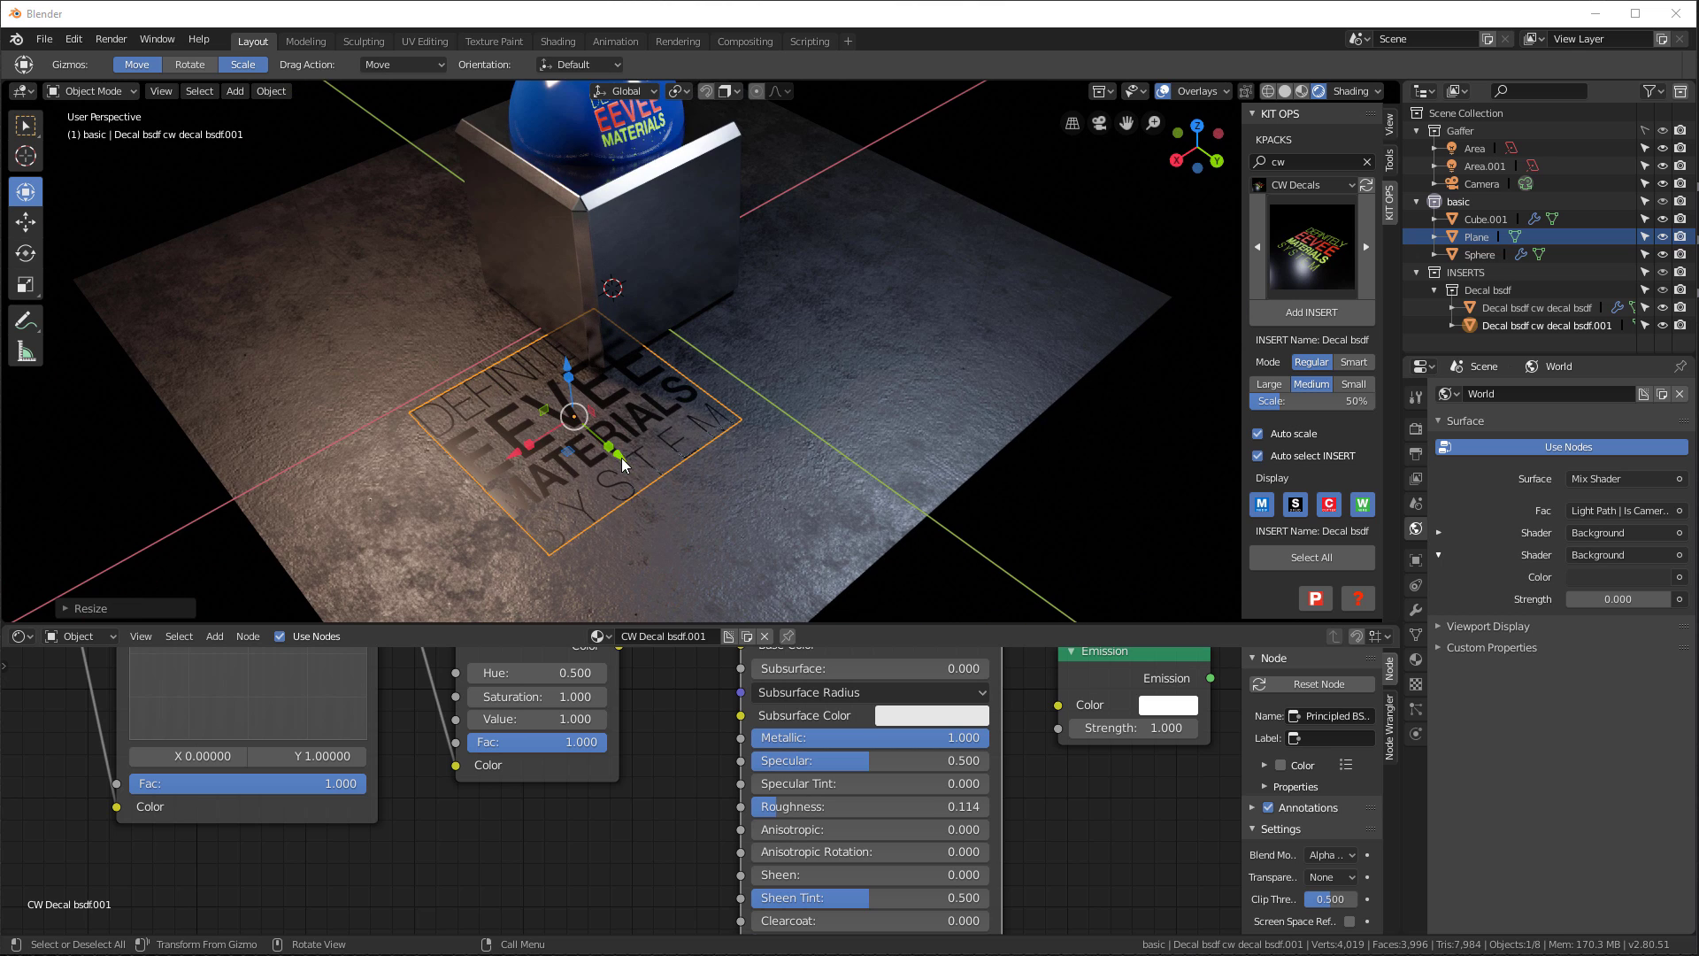
{"action": "scroll", "coordinate": [649, 750], "scroll_direction": "down", "scroll_amount": 1}
{"action": "scroll", "coordinate": [649, 747], "scroll_direction": "down", "scroll_amount": 2}
{"action": "middle_click_drag", "start_coordinate": [675, 750], "coordinate": [842, 868]}
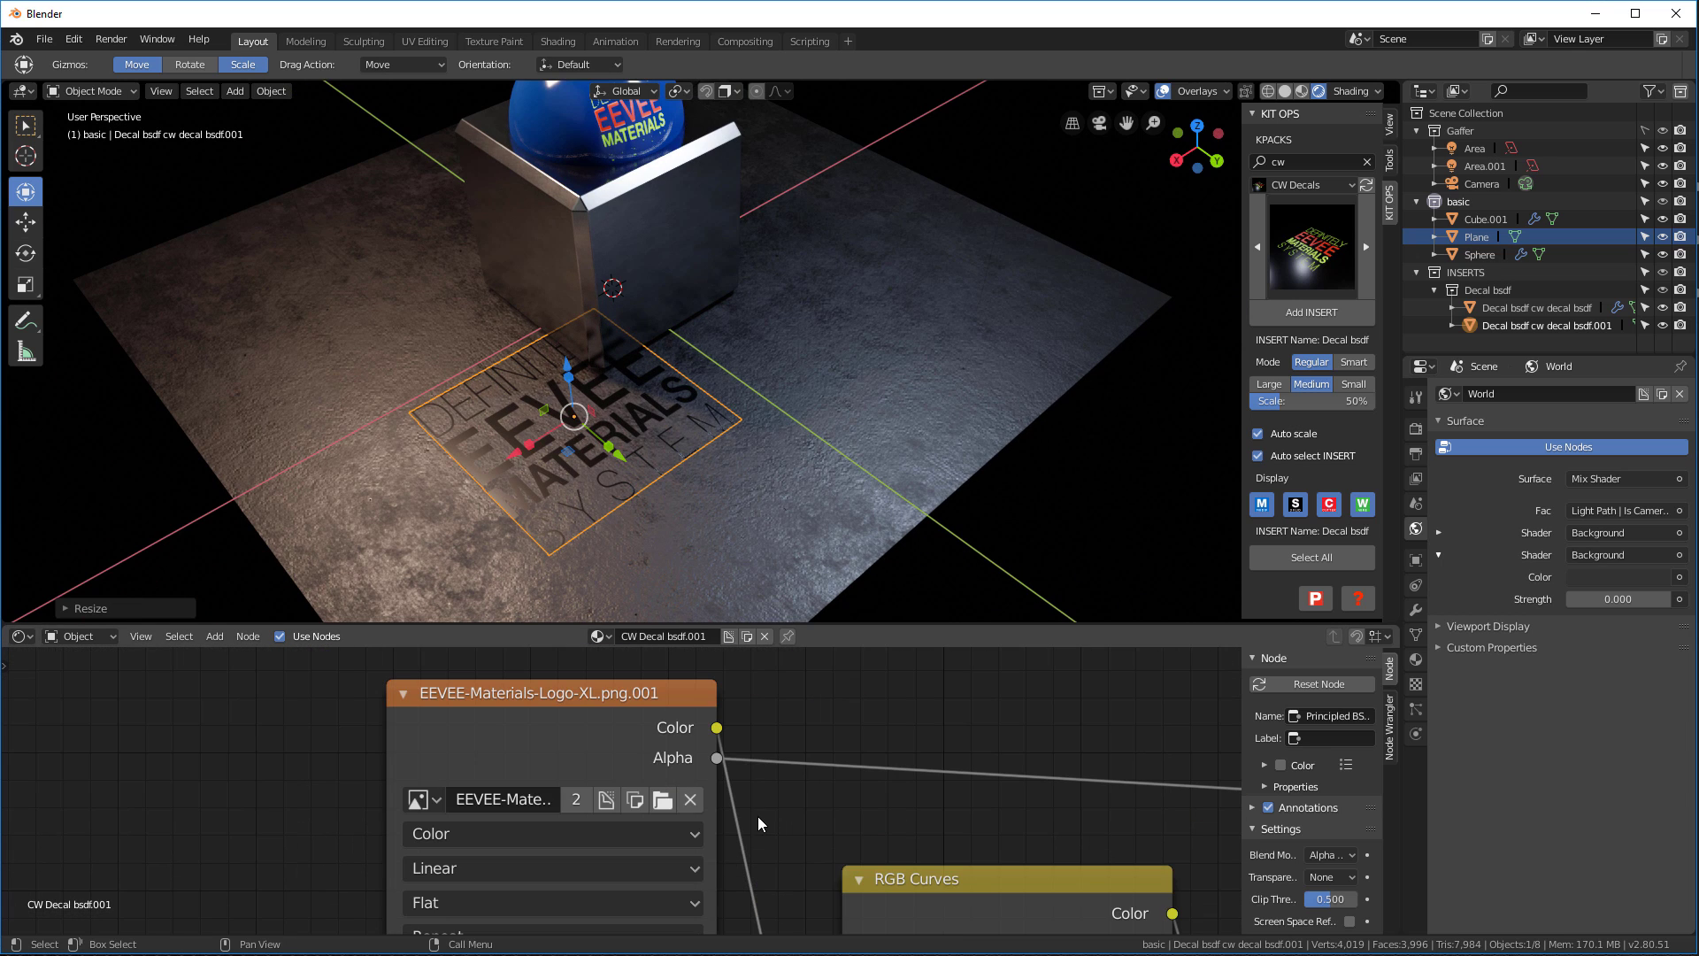
{"action": "scroll", "coordinate": [522, 754], "scroll_direction": "up", "scroll_amount": 1}
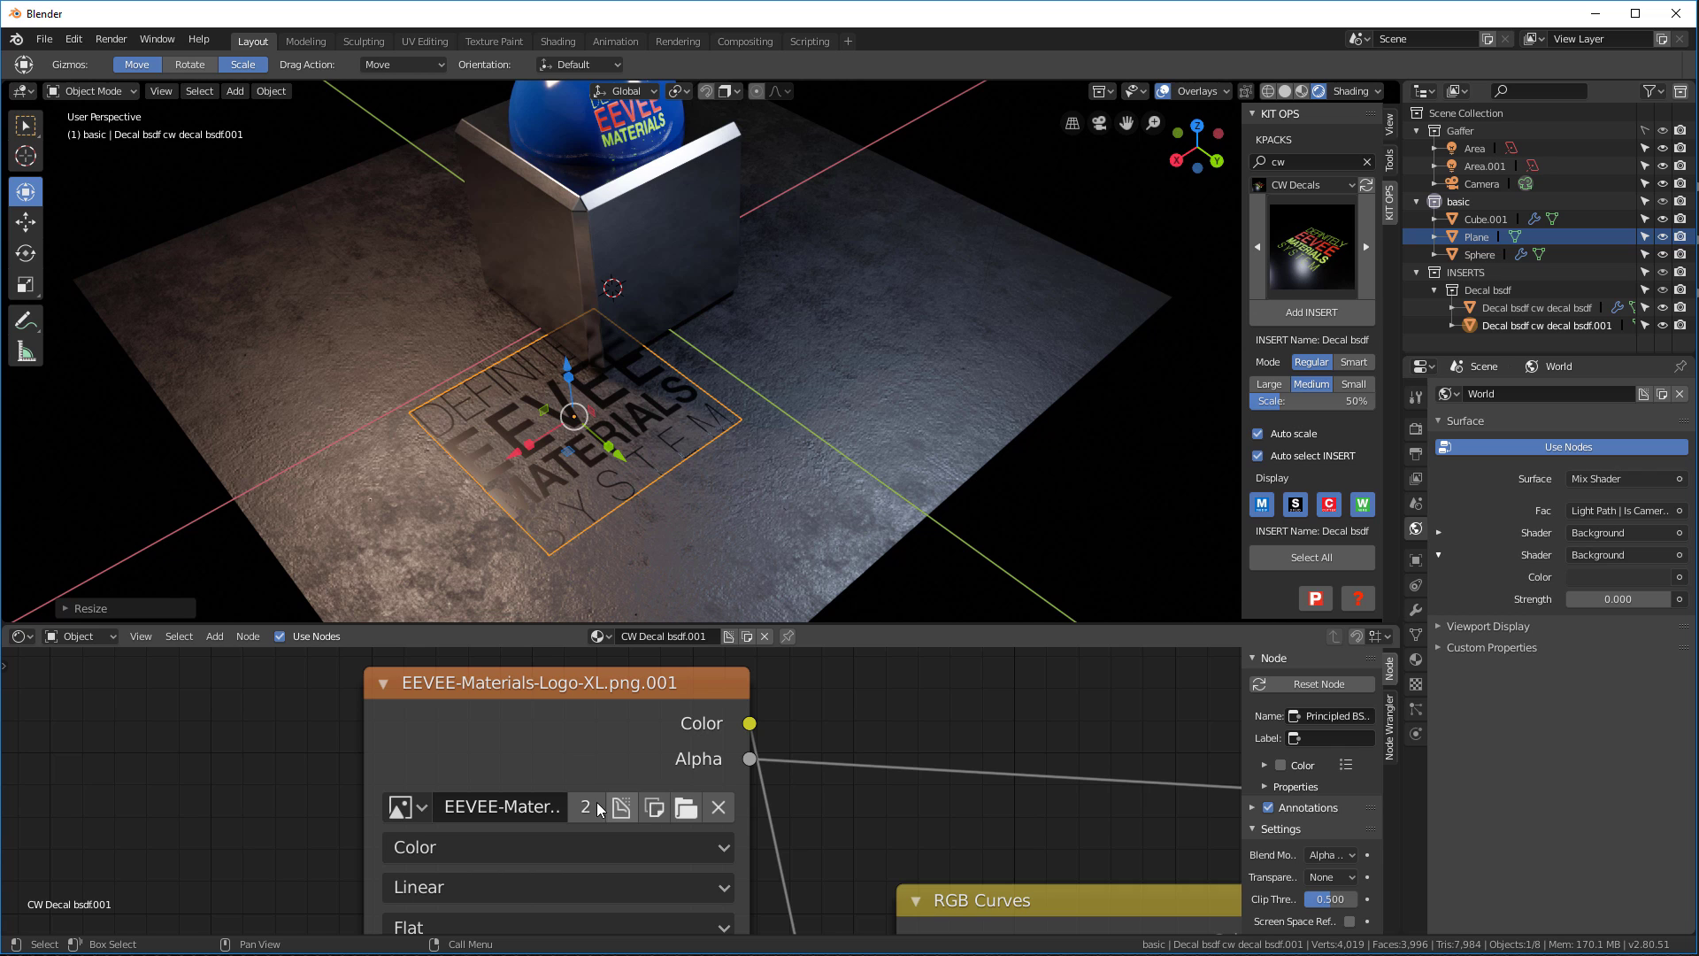
{"action": "left_click", "coordinate": [686, 806]}
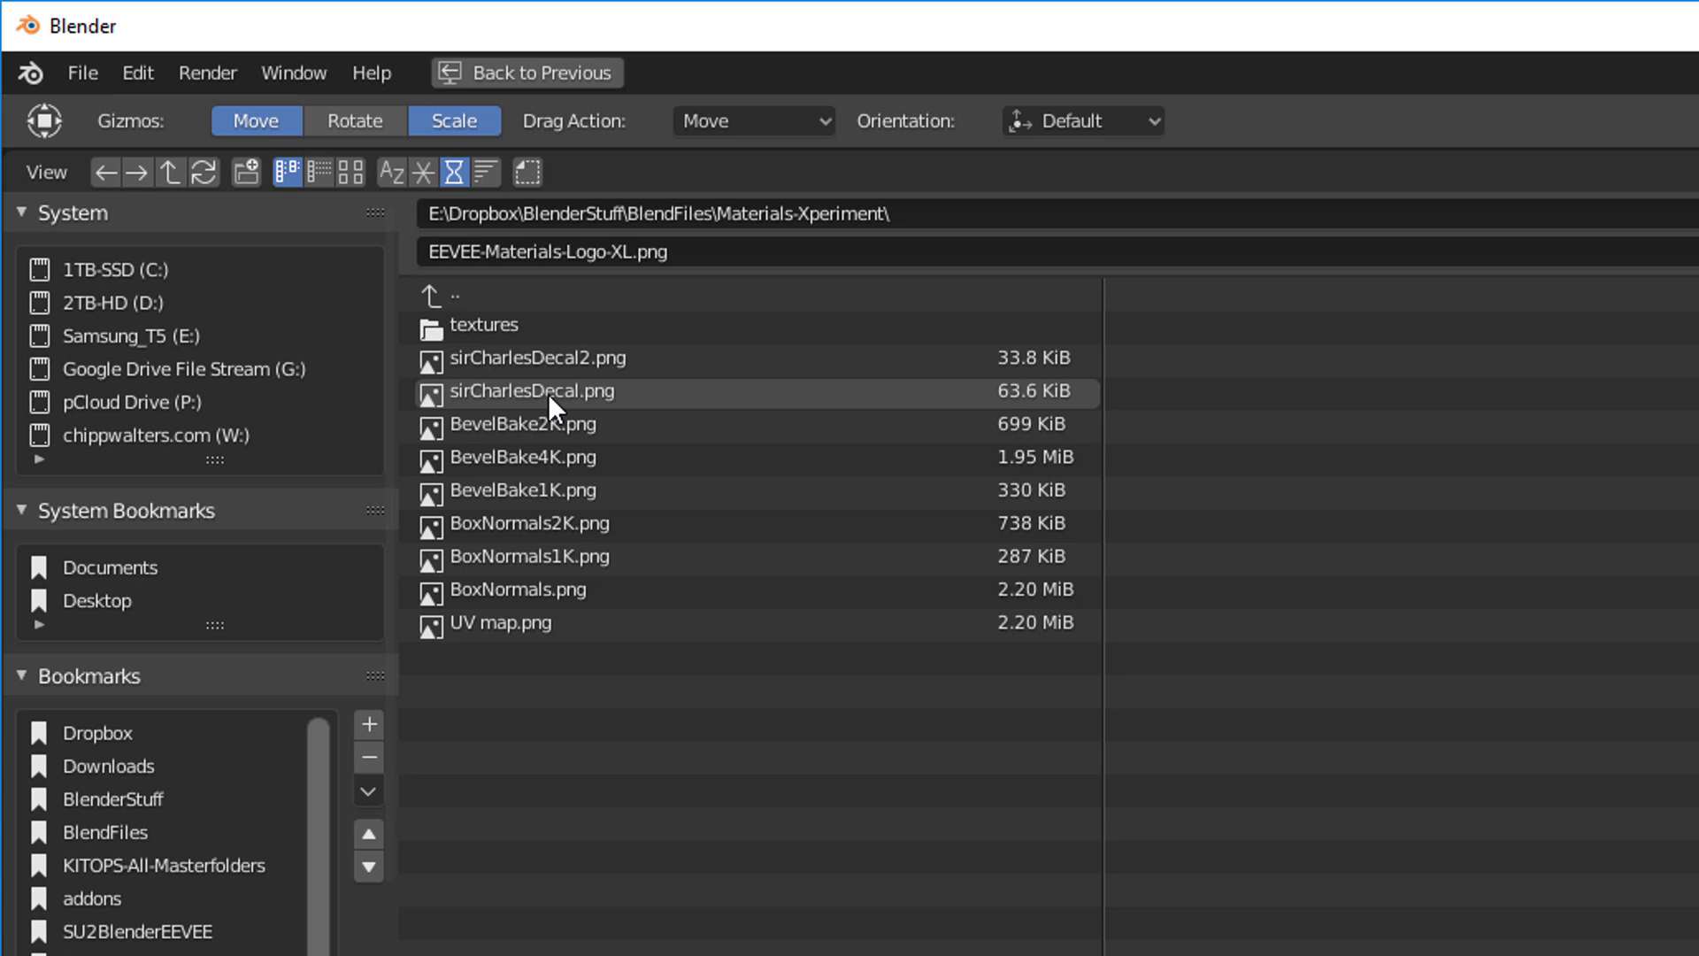
{"action": "double_click", "coordinate": [548, 393]}
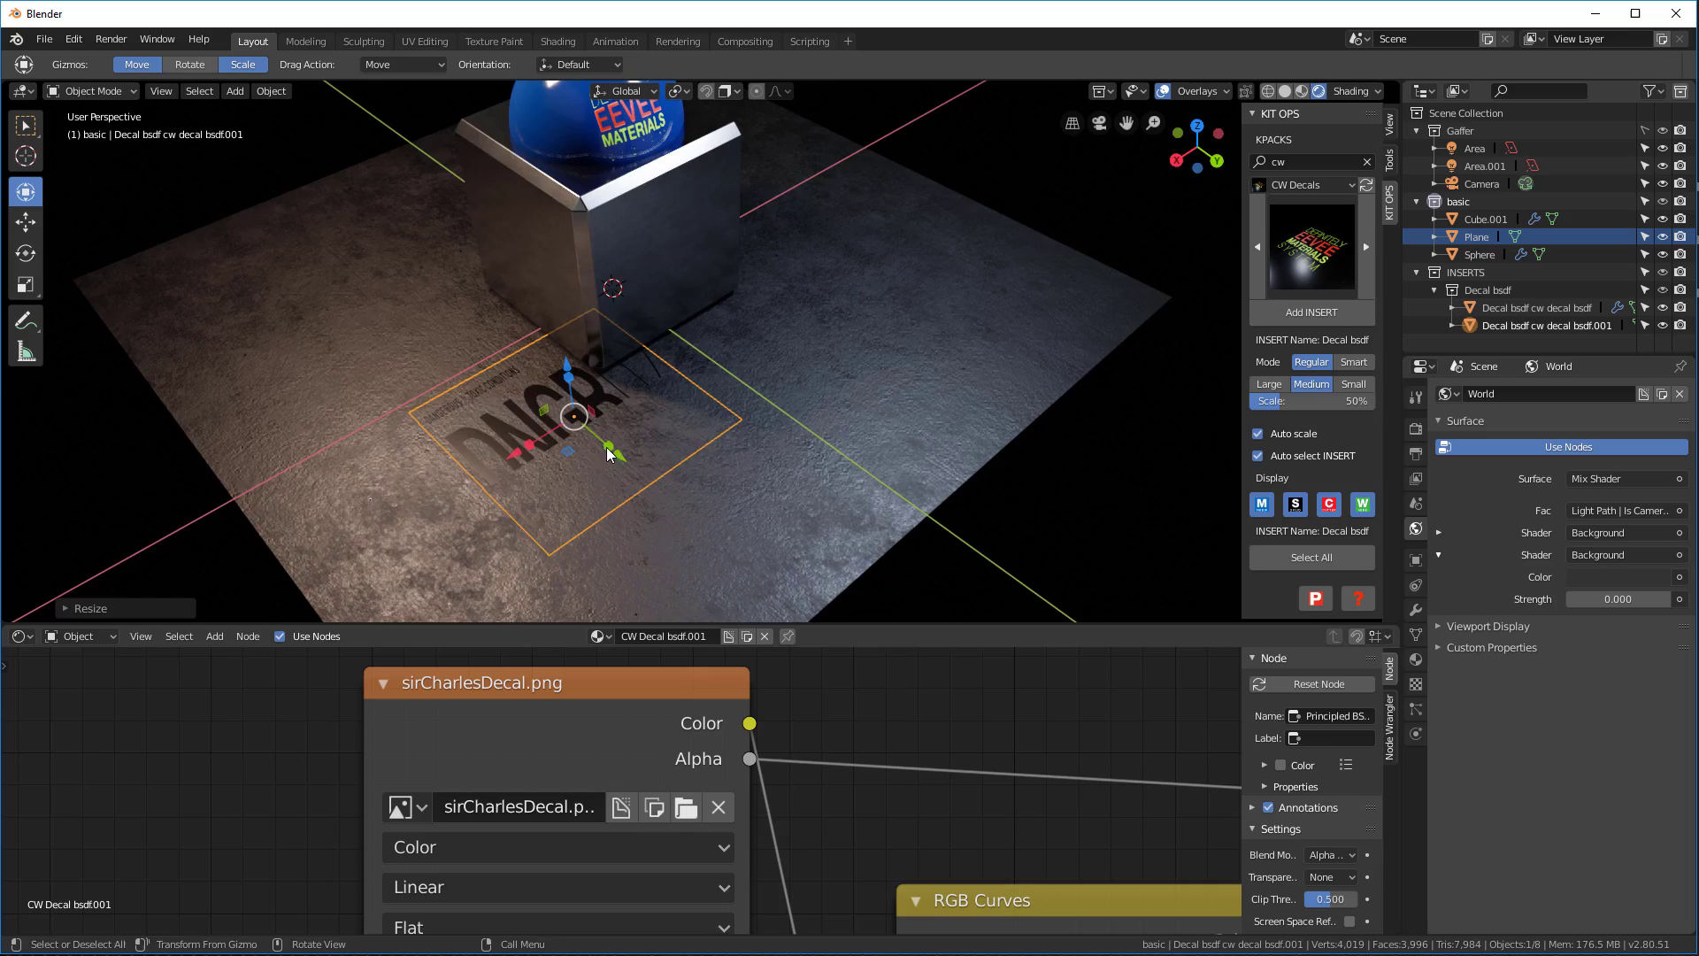
Show sirCharlesDecal.png in an Image Editor in place of the node editor and check its pixel size
{"action": "middle_click_drag", "start_coordinate": [583, 439], "coordinate": [680, 414]}
{"action": "scroll", "coordinate": [558, 384], "scroll_direction": "up", "scroll_amount": 2}
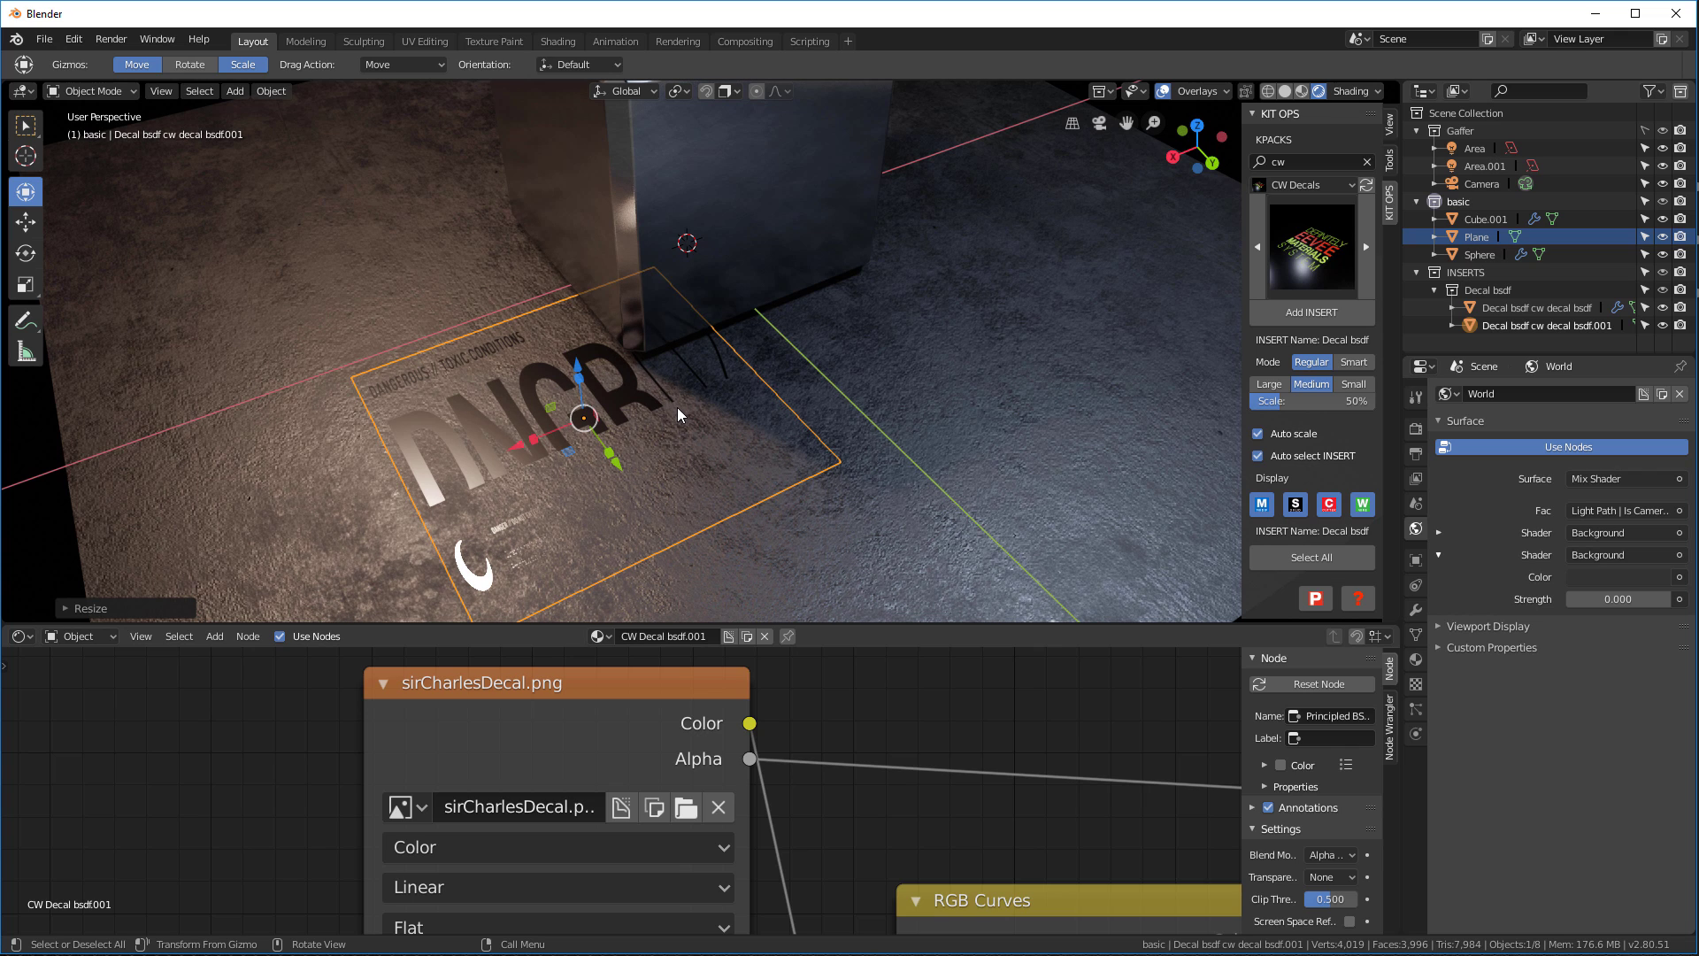
{"action": "left_click", "coordinate": [20, 638]}
{"action": "left_click", "coordinate": [62, 724]}
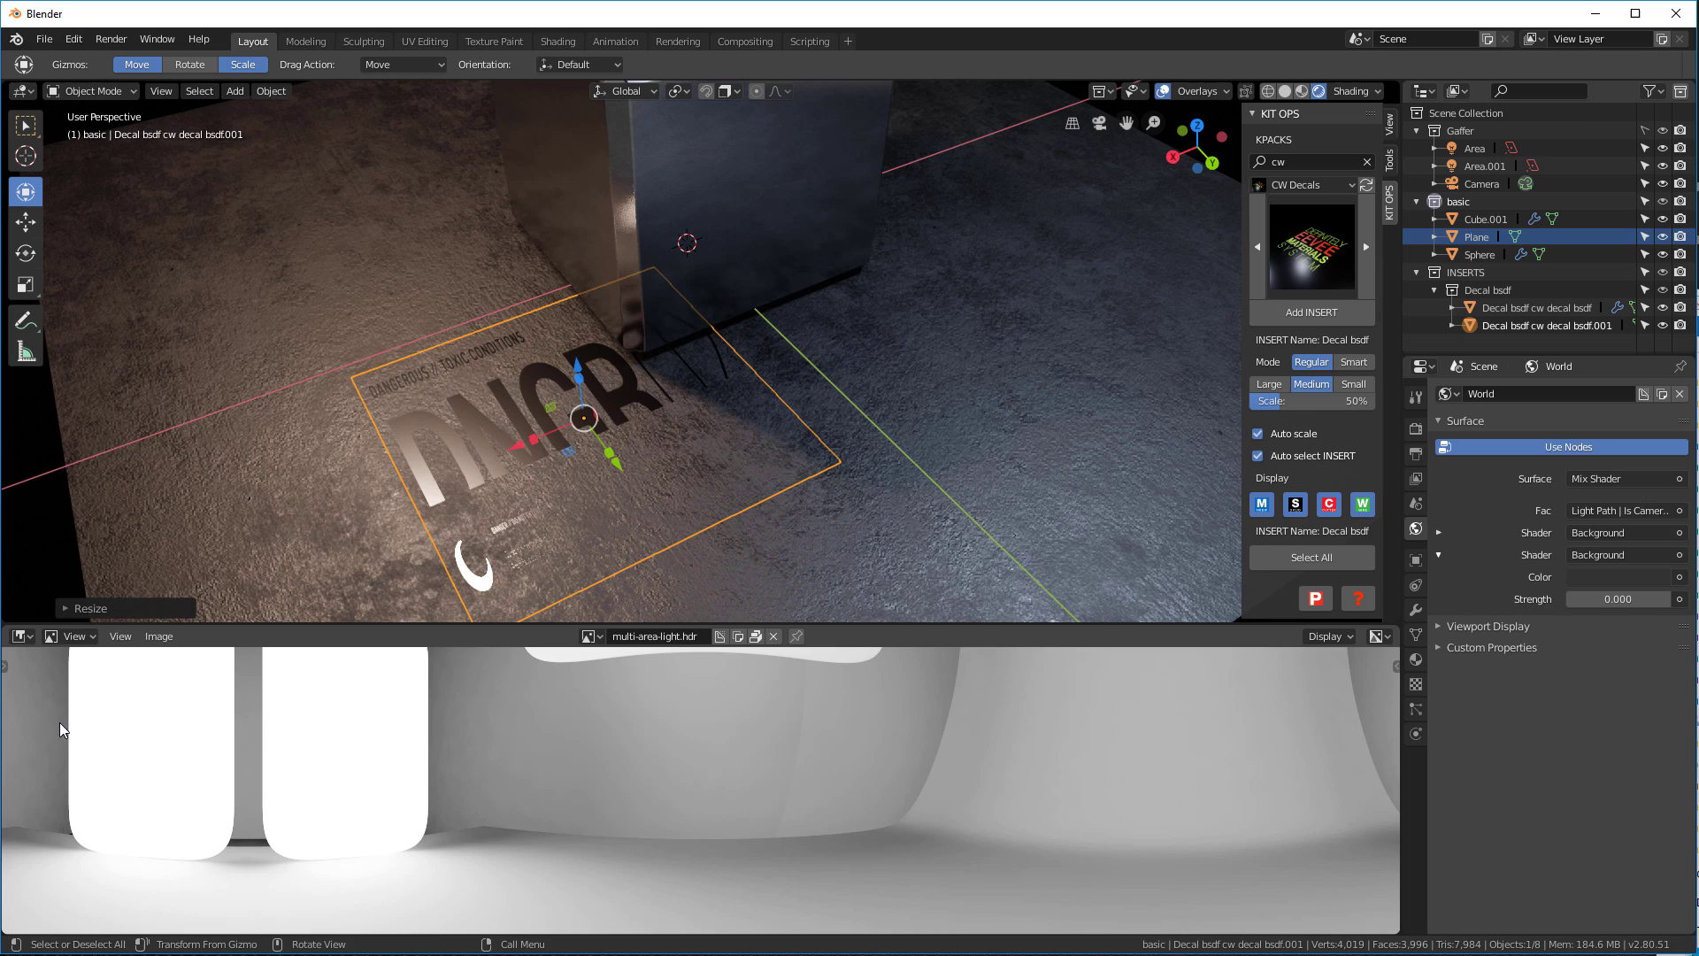
{"action": "left_click", "coordinate": [591, 637]}
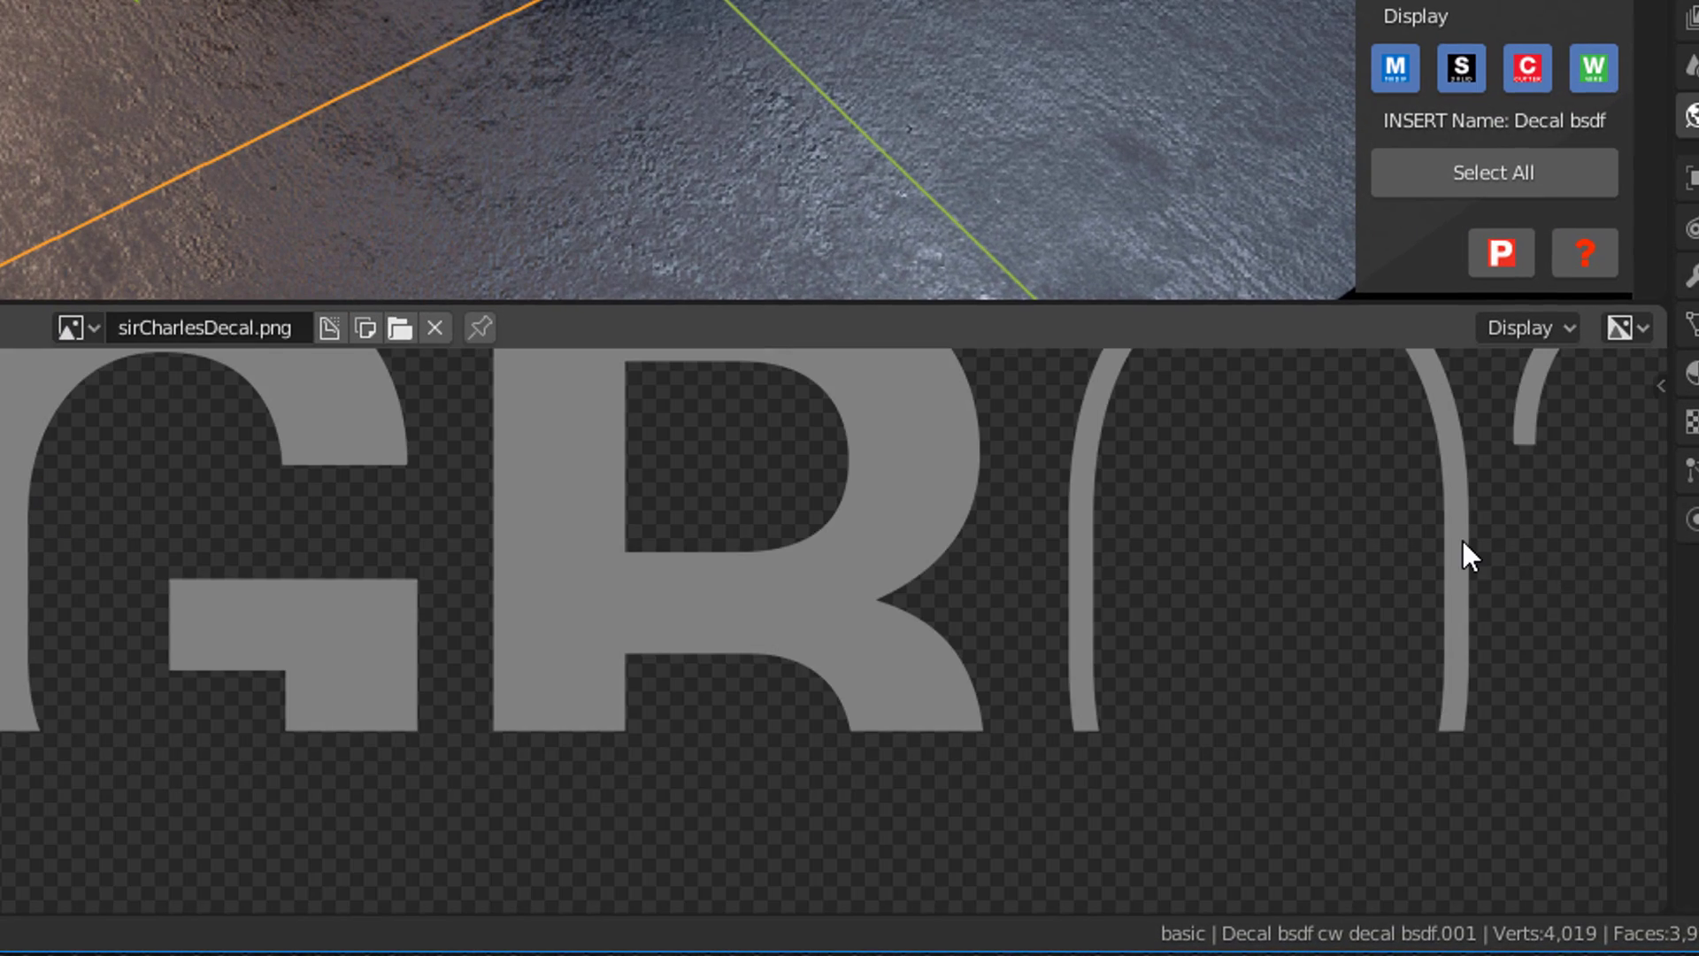
{"action": "key", "text": "n"}
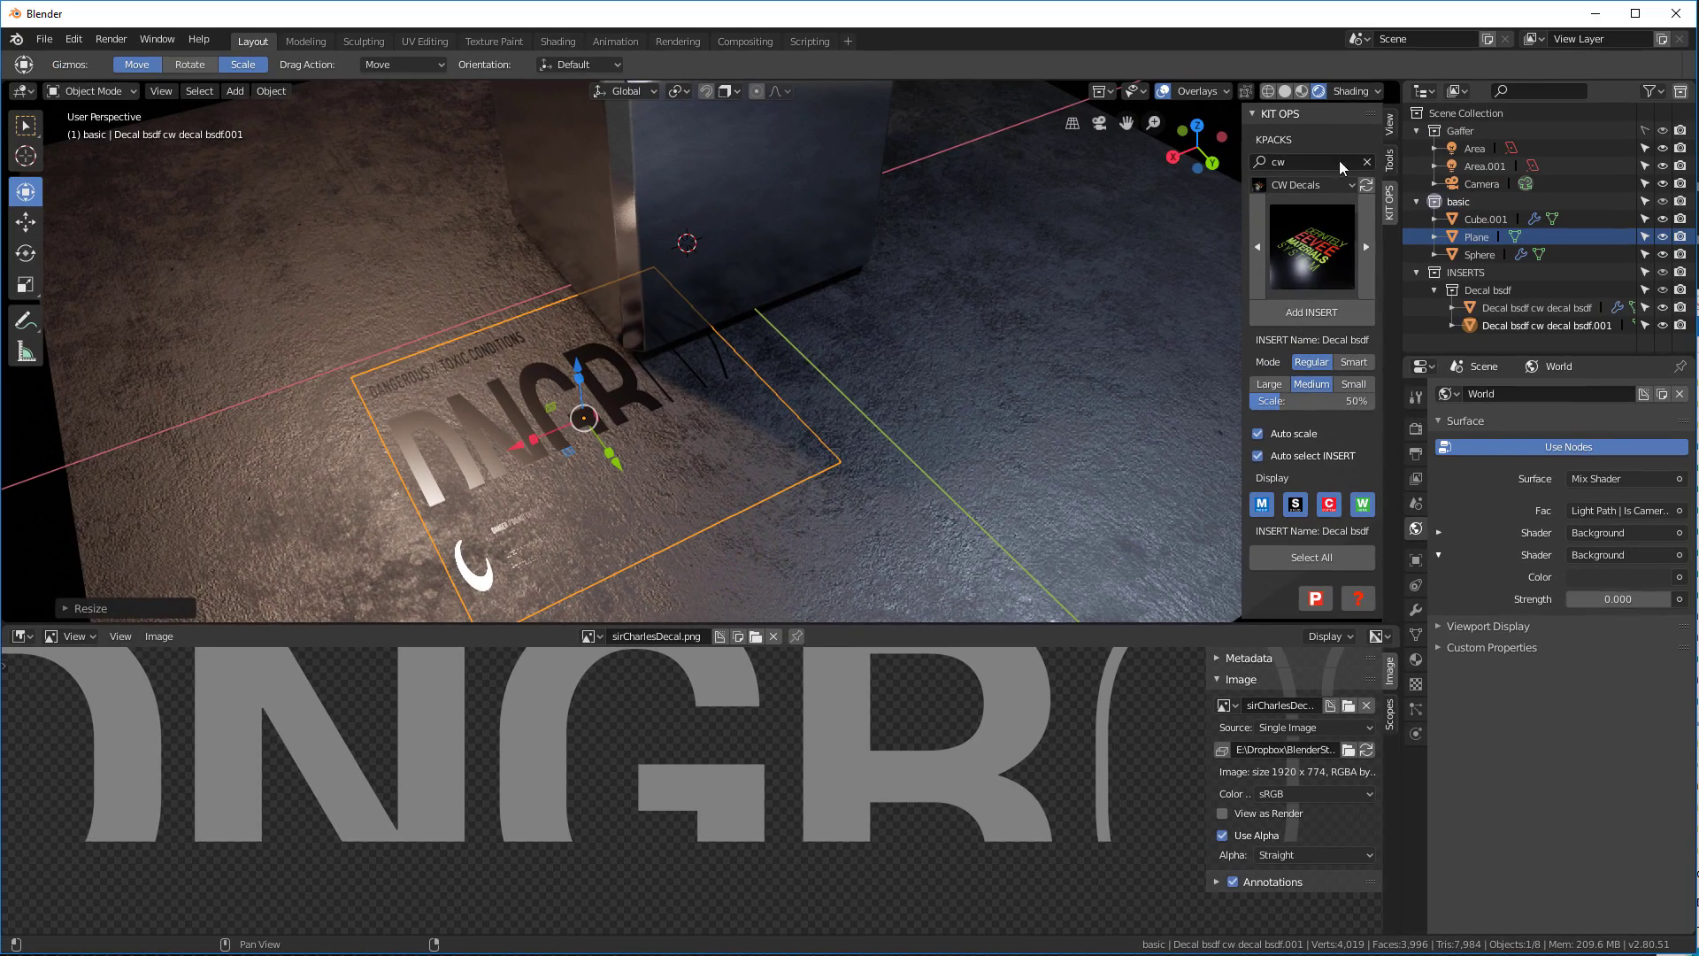
Set the floor decal's dimensions to X 1.92 m and Y 0.774 m, and scale it up uniformly to about 2.98 m by 1.2 m
{"action": "left_click", "coordinate": [1389, 122]}
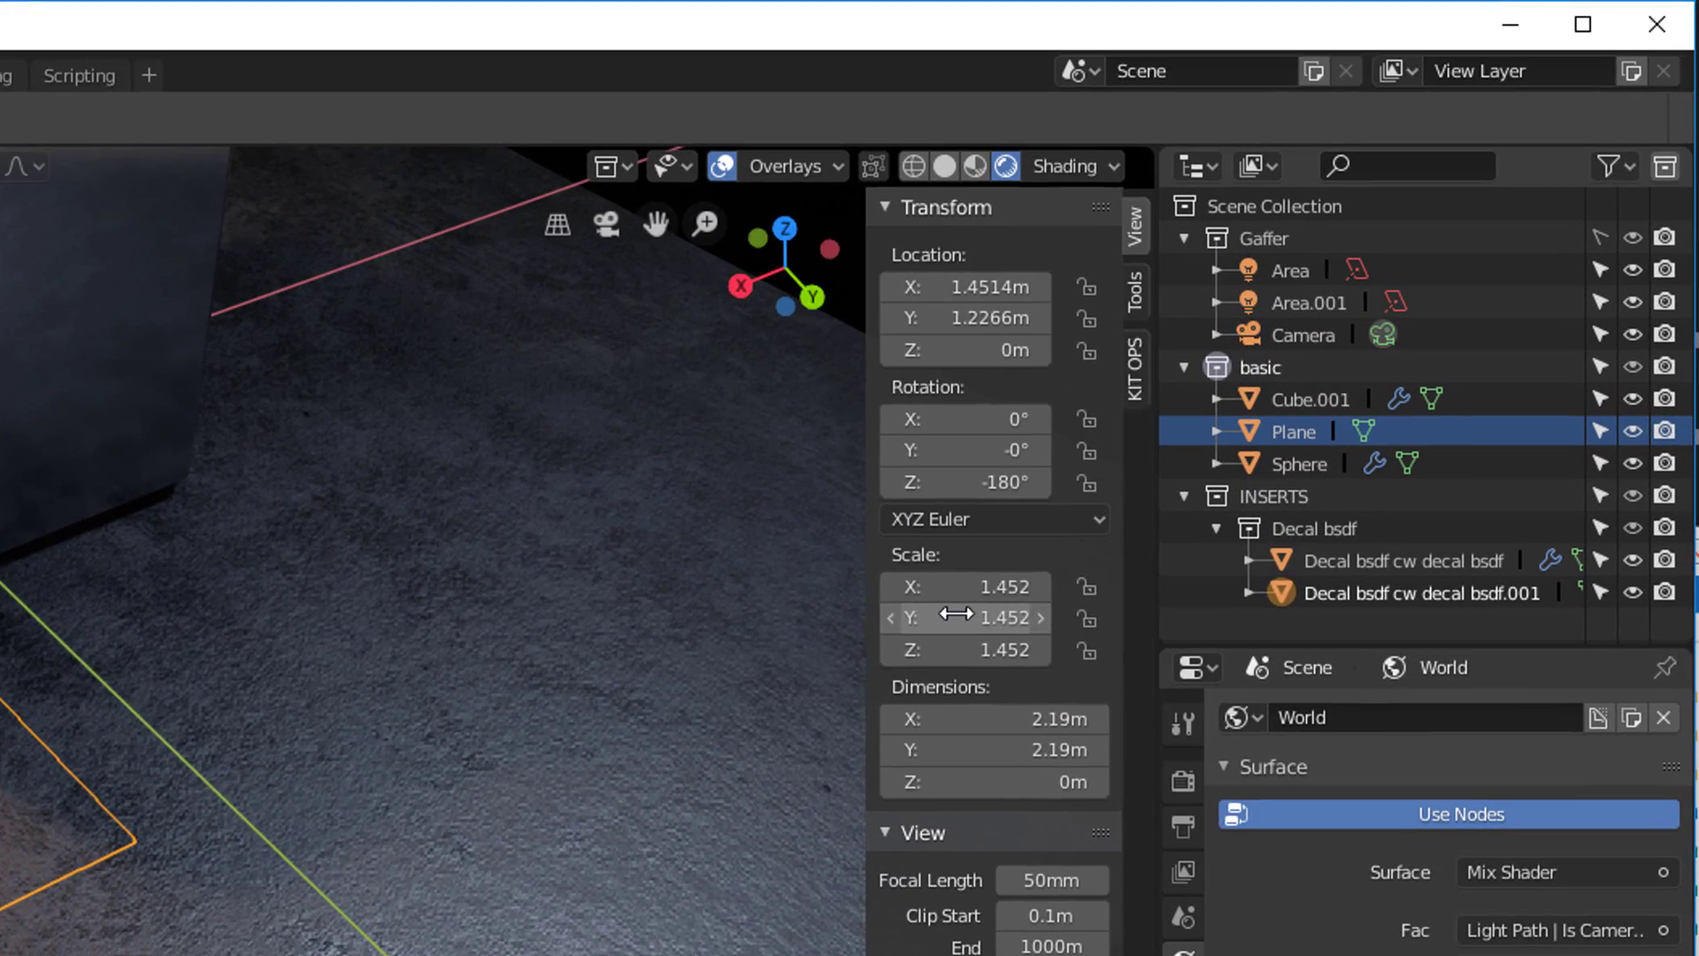
{"action": "left_click", "coordinate": [1053, 699]}
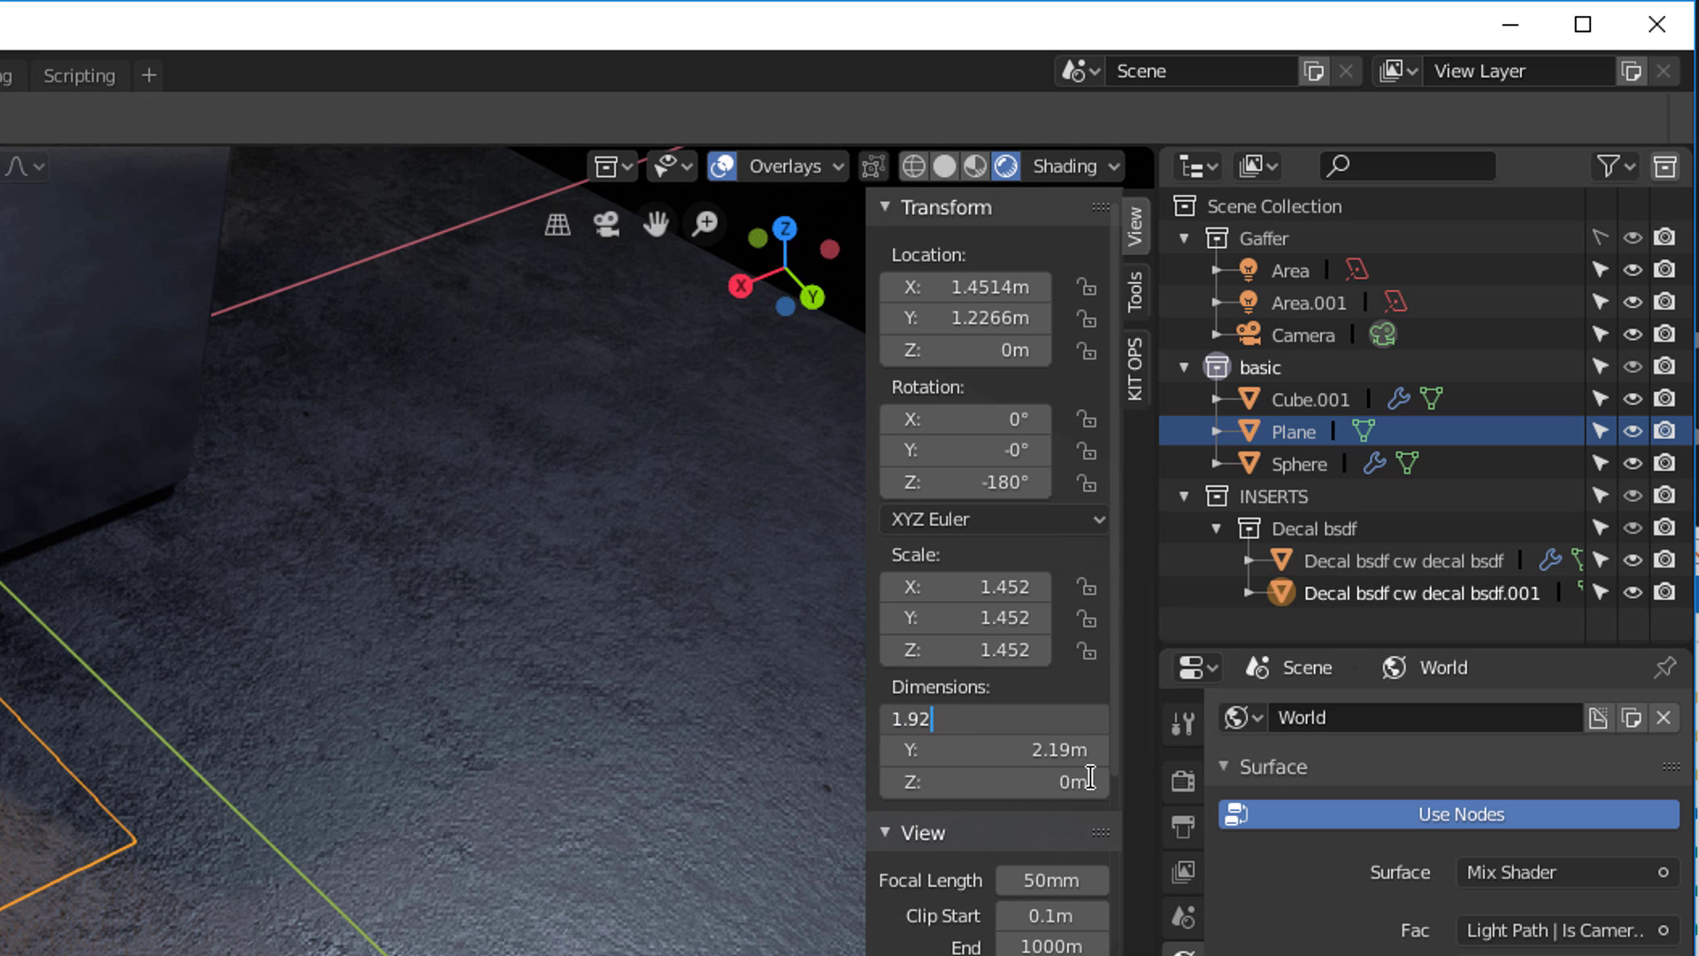
{"action": "key", "text": "Tab"}
{"action": "type", "text": ".774"}
{"action": "key", "text": "Return"}
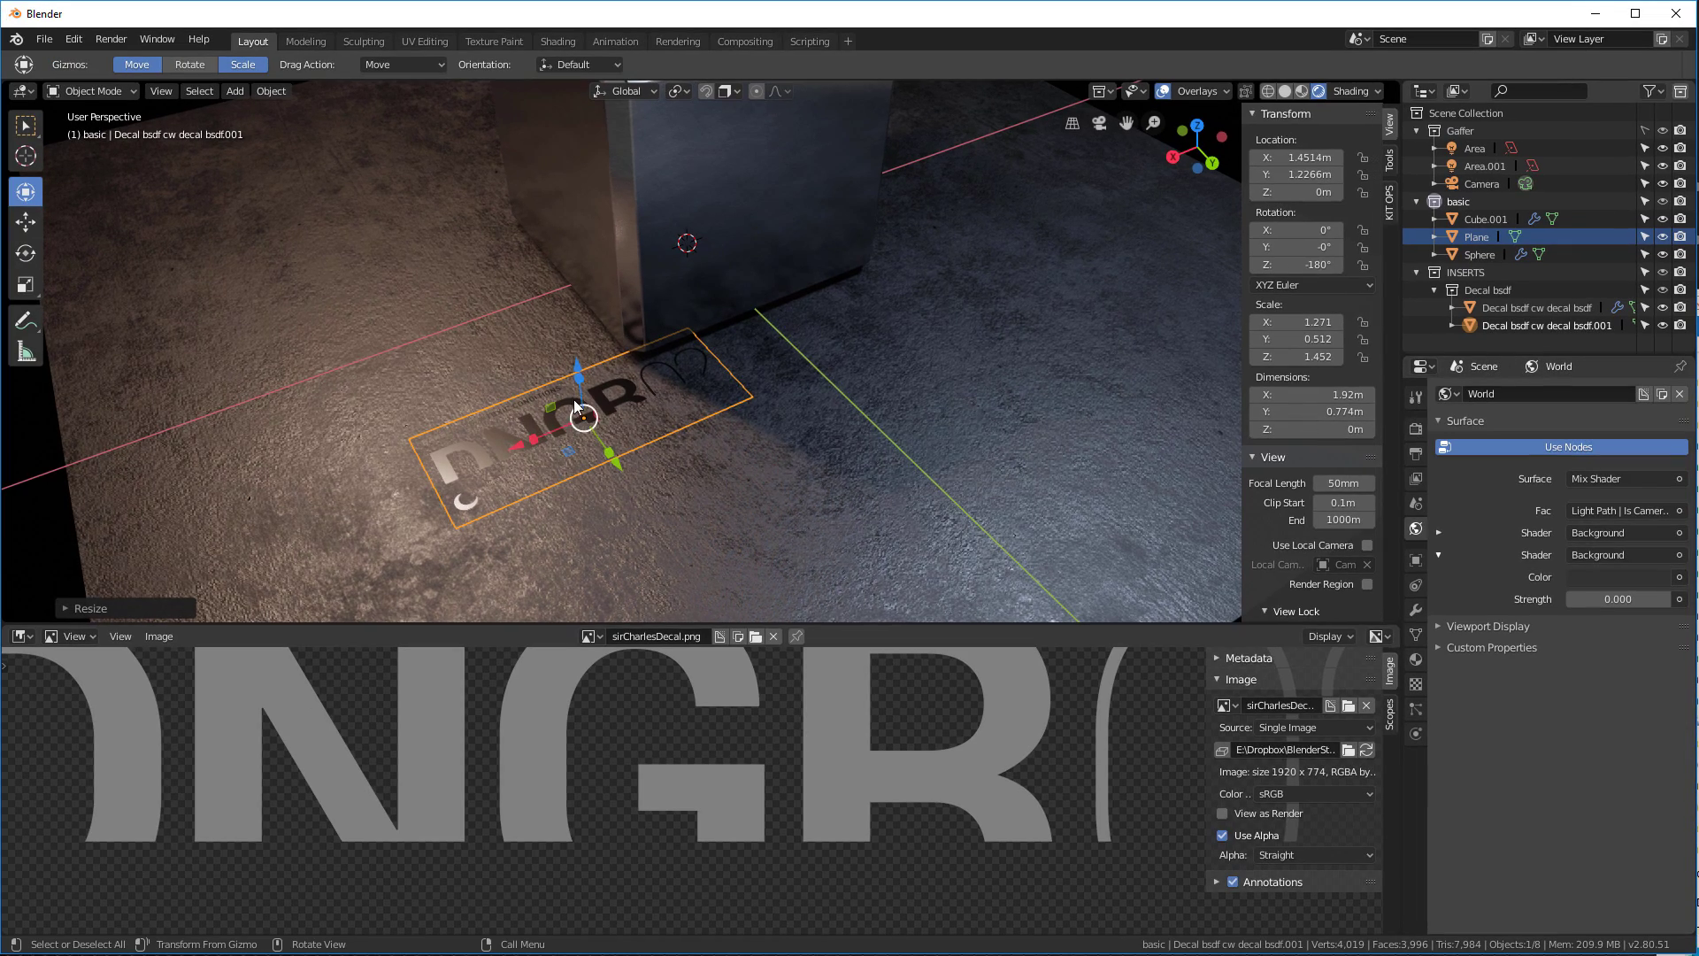
{"action": "key", "text": "s"}
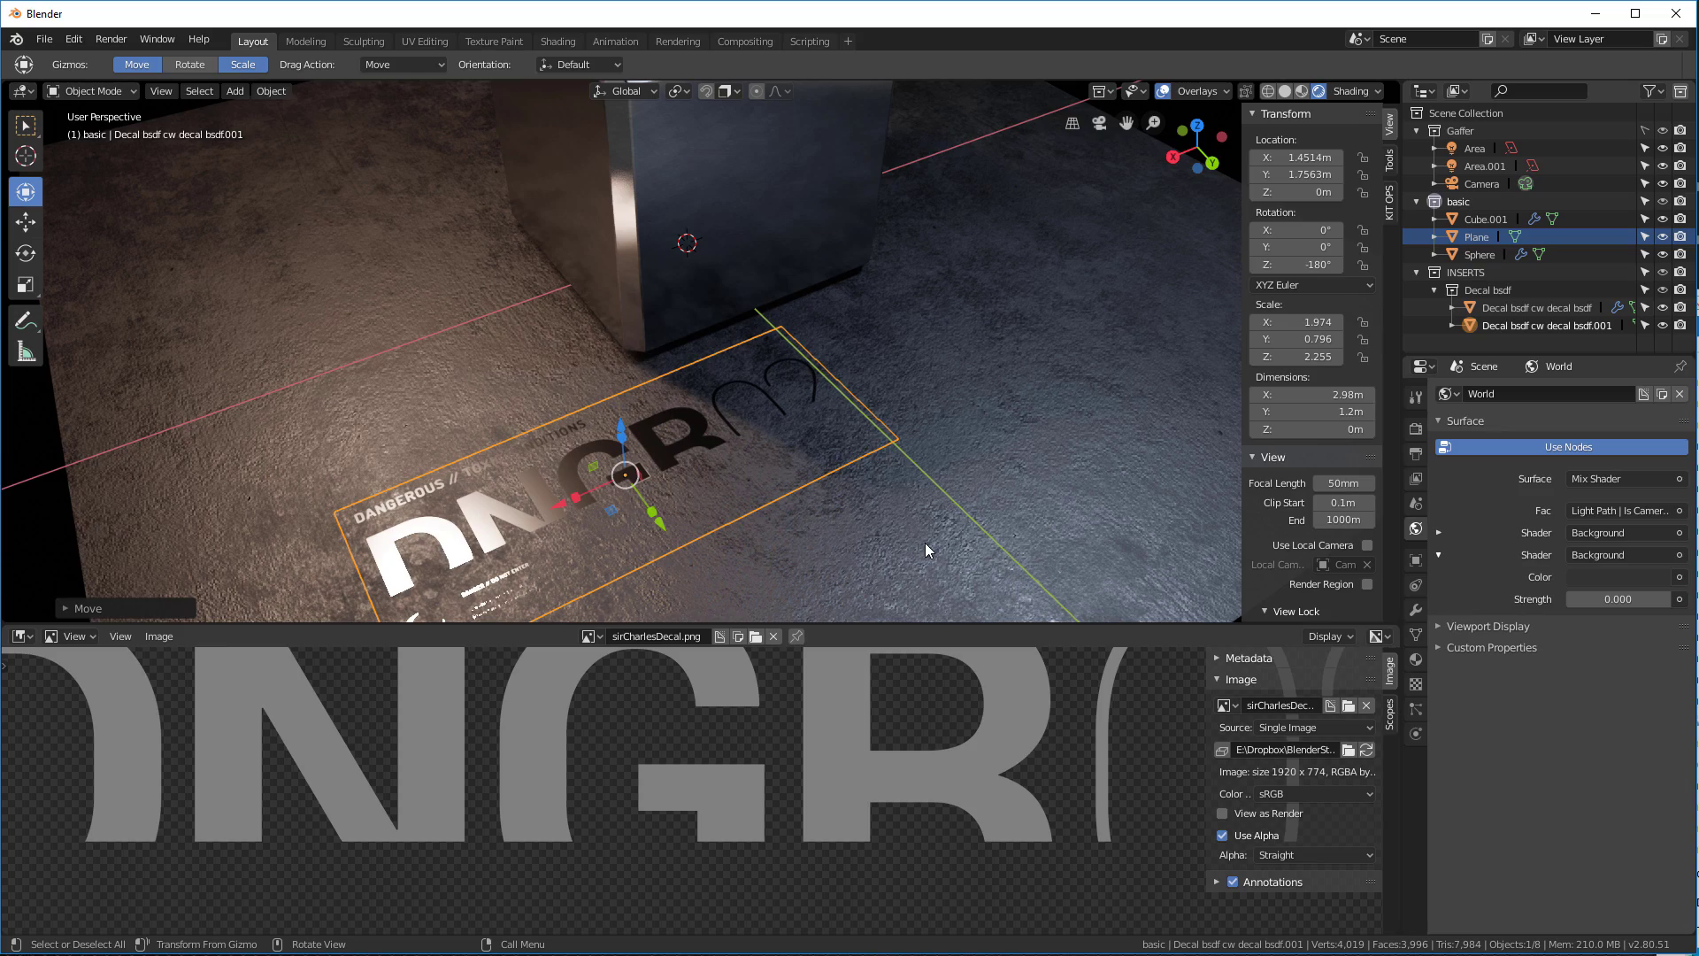
Apply the floor decal's scale and bring back the Shader Editor in place of the Image Editor
{"action": "key", "text": "ctrl+a"}
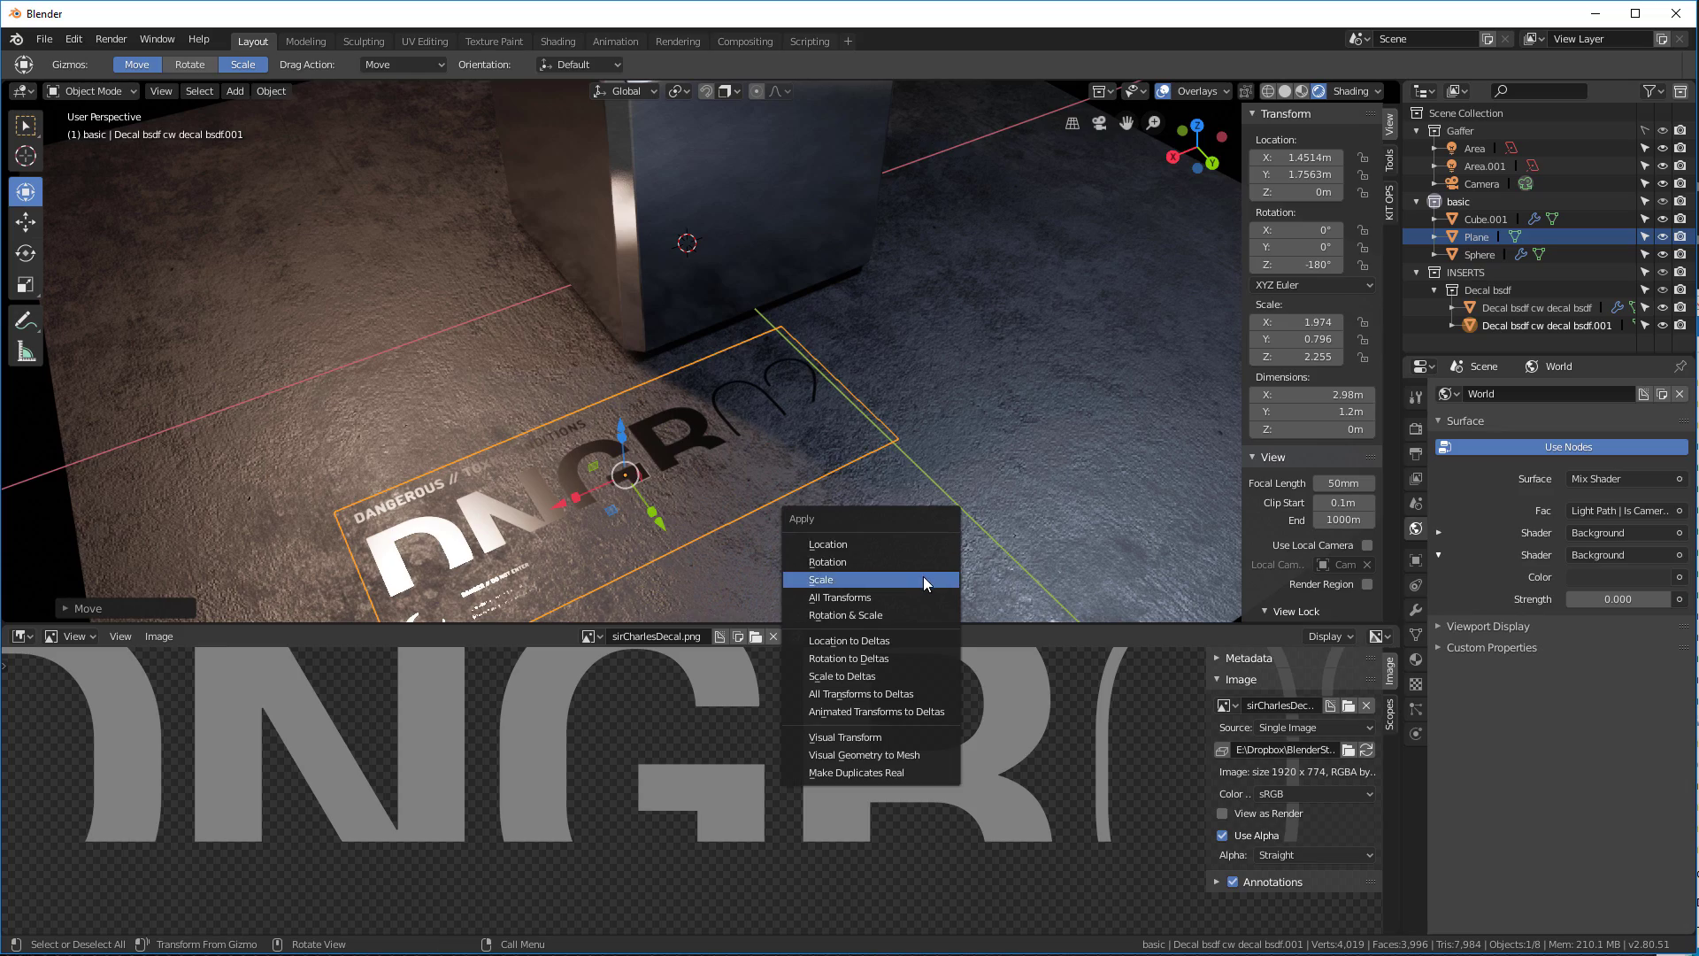
{"action": "left_click", "coordinate": [922, 576]}
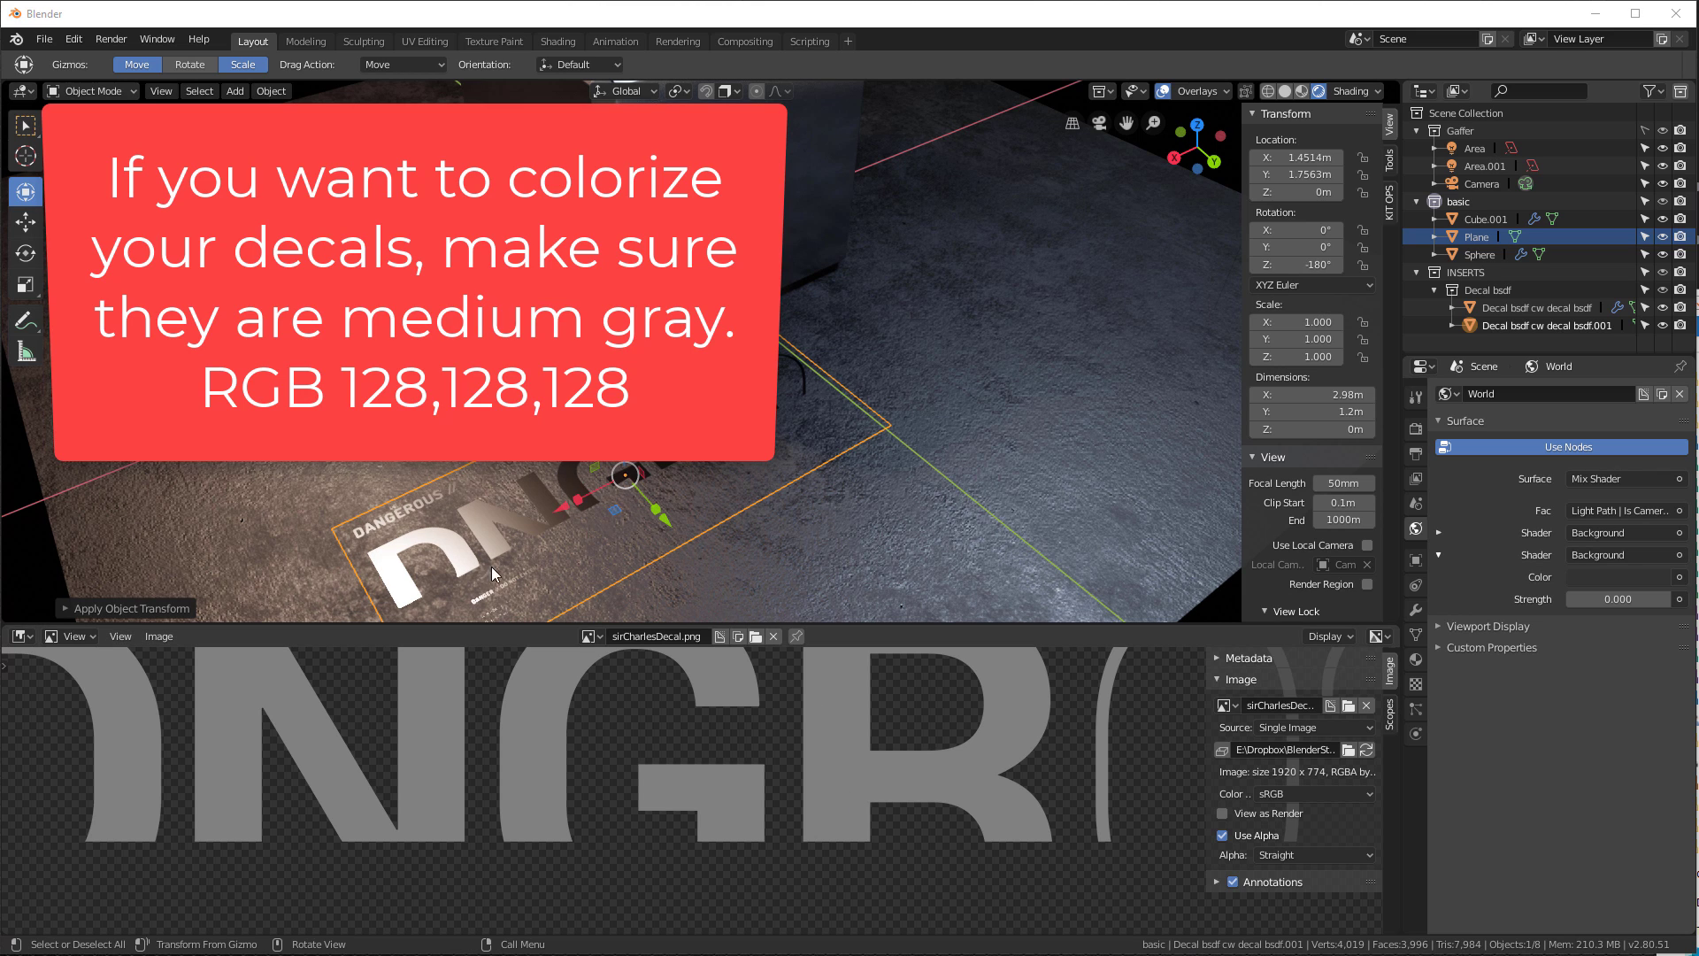
{"action": "left_click", "coordinate": [22, 635]}
{"action": "left_click", "coordinate": [64, 763]}
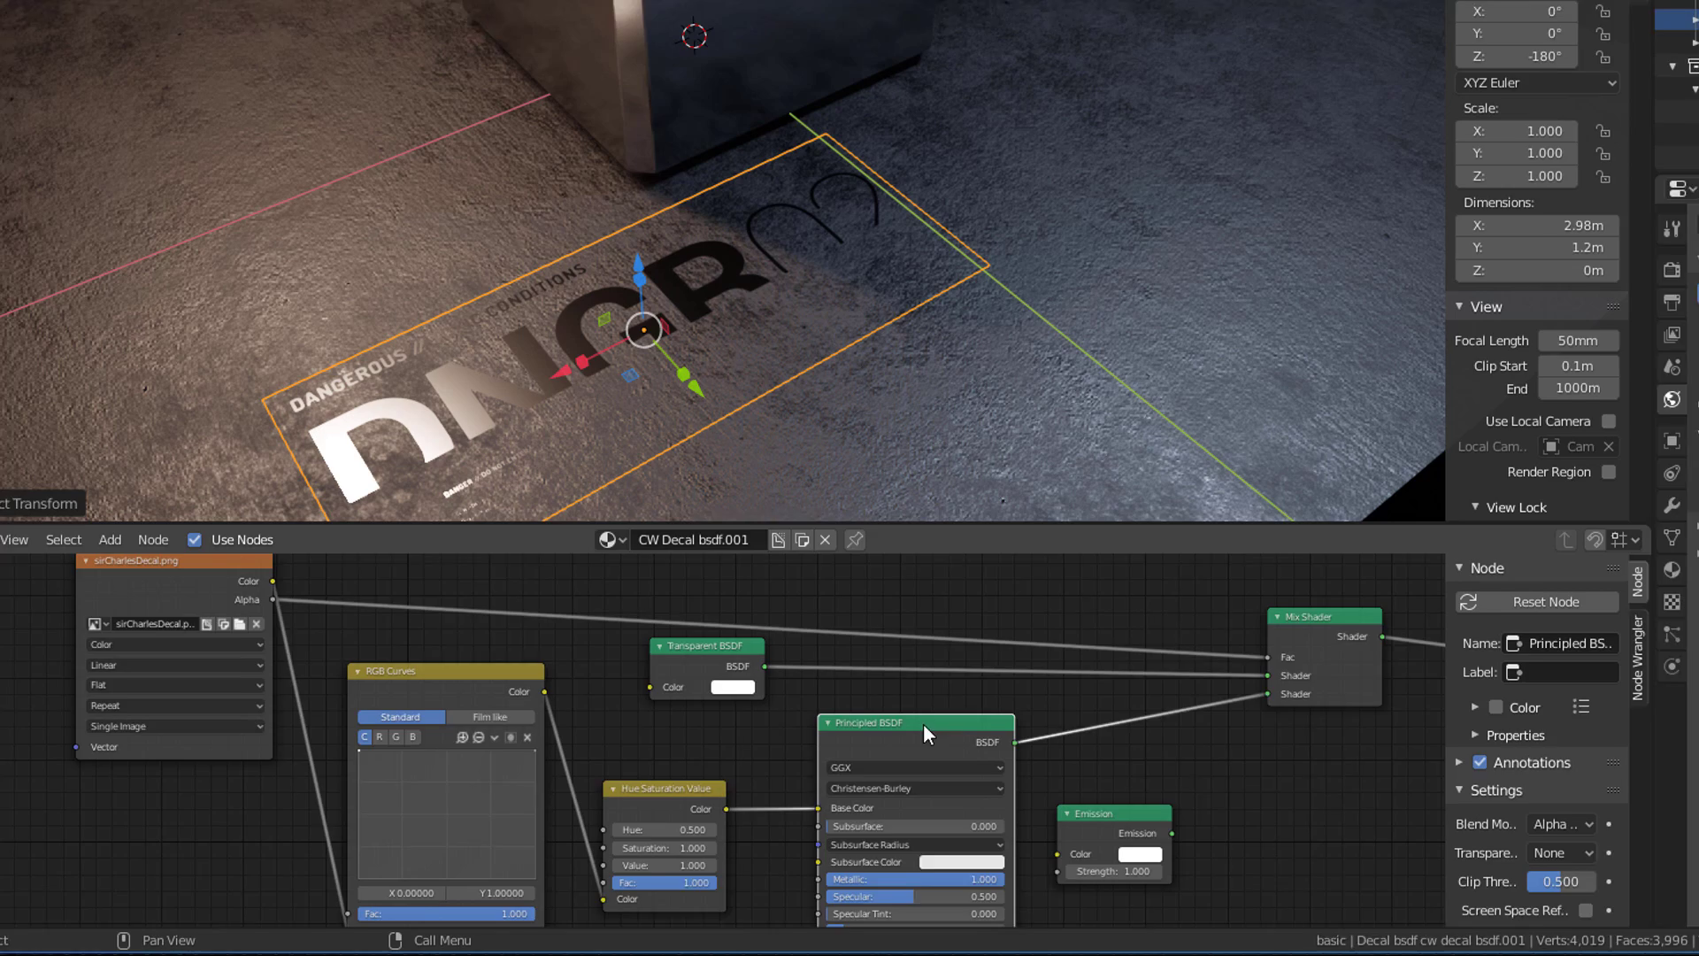
Set the Principled BSDF of the floor decal's material to Metallic 0.000 and Roughness 0.400
{"action": "scroll", "coordinate": [991, 807], "scroll_direction": "up", "scroll_amount": 3}
{"action": "middle_click_drag", "start_coordinate": [991, 806], "coordinate": [1045, 648]}
{"action": "left_click_drag", "start_coordinate": [989, 738], "coordinate": [844, 738]}
{"action": "left_click", "coordinate": [952, 802]}
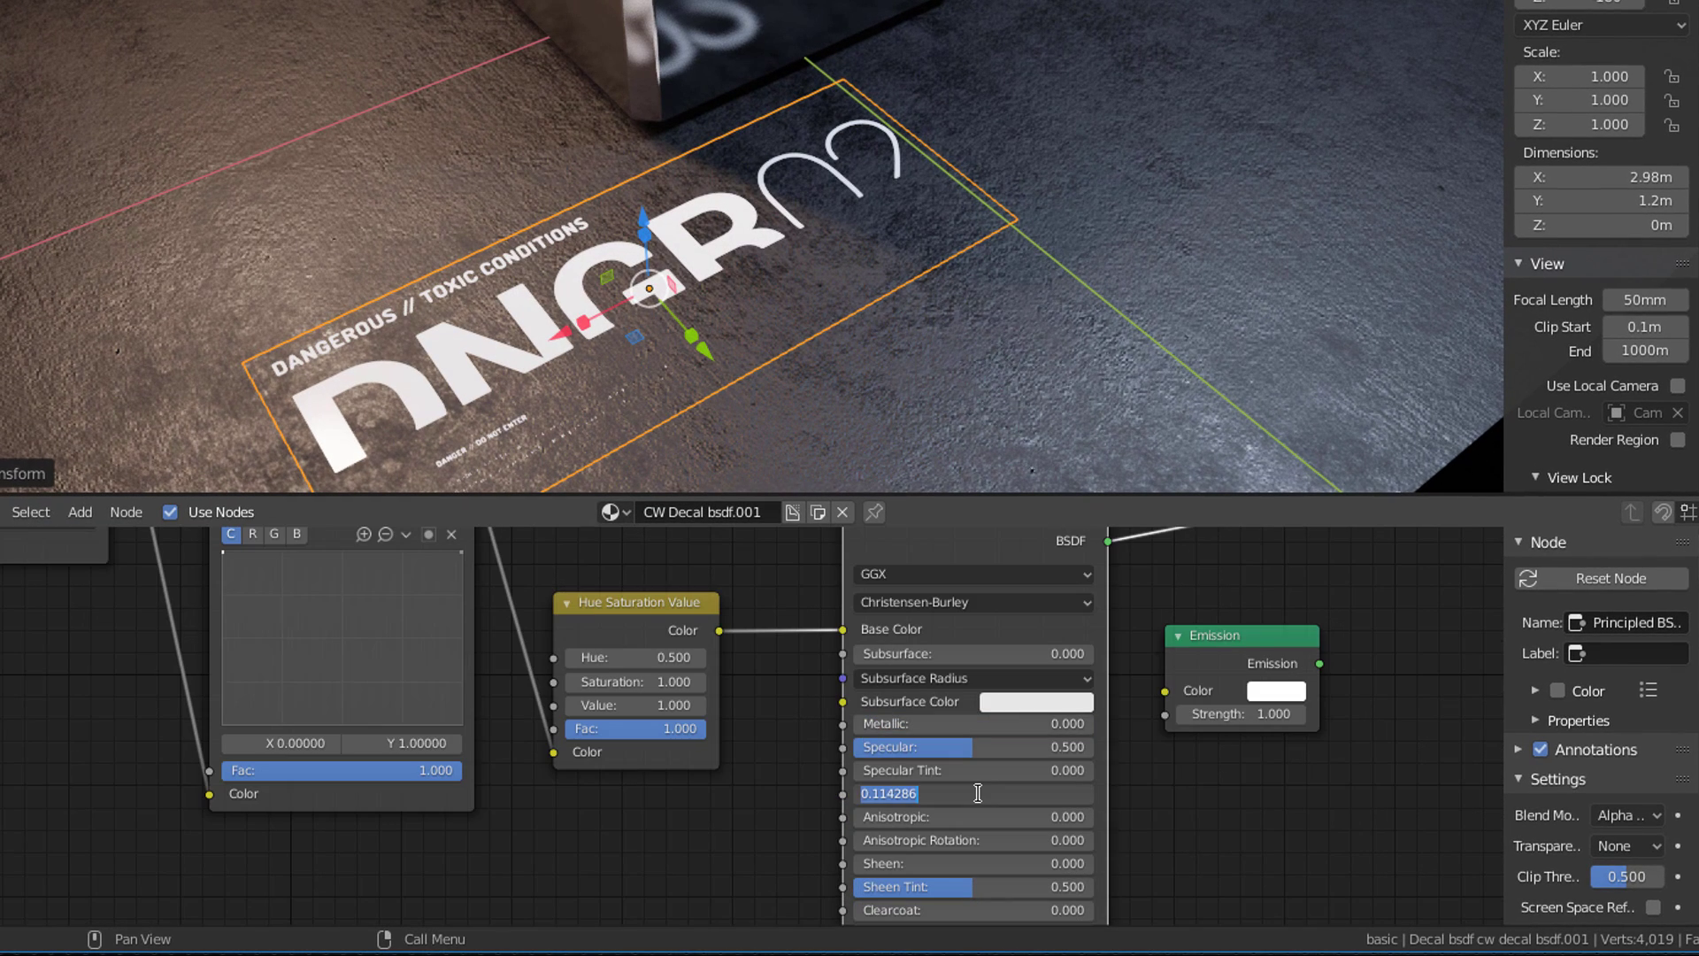
{"action": "key", "text": "Return"}
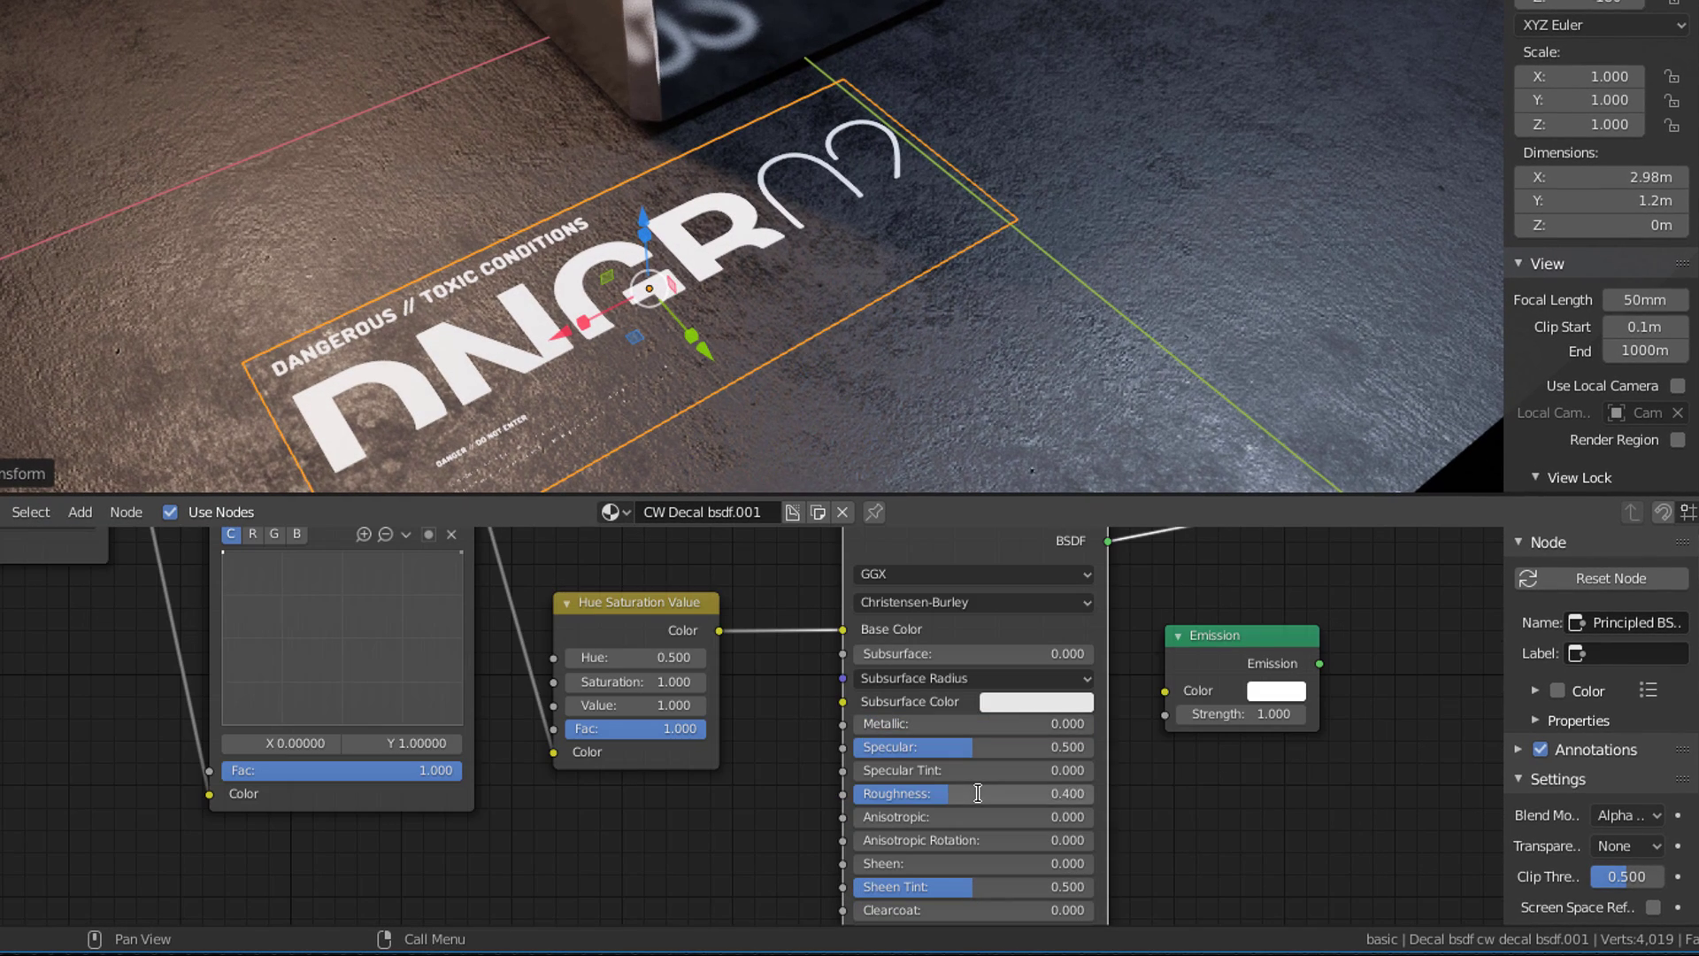
Reset the decal material's RGB Curves node and pull the middle of its R curve to the graph's upper-left corner
{"action": "middle_click_drag", "start_coordinate": [692, 316], "coordinate": [726, 242]}
{"action": "scroll", "coordinate": [715, 720], "scroll_direction": "down", "scroll_amount": 2}
{"action": "middle_click_drag", "start_coordinate": [809, 705], "coordinate": [1106, 813], "text": "shift"}
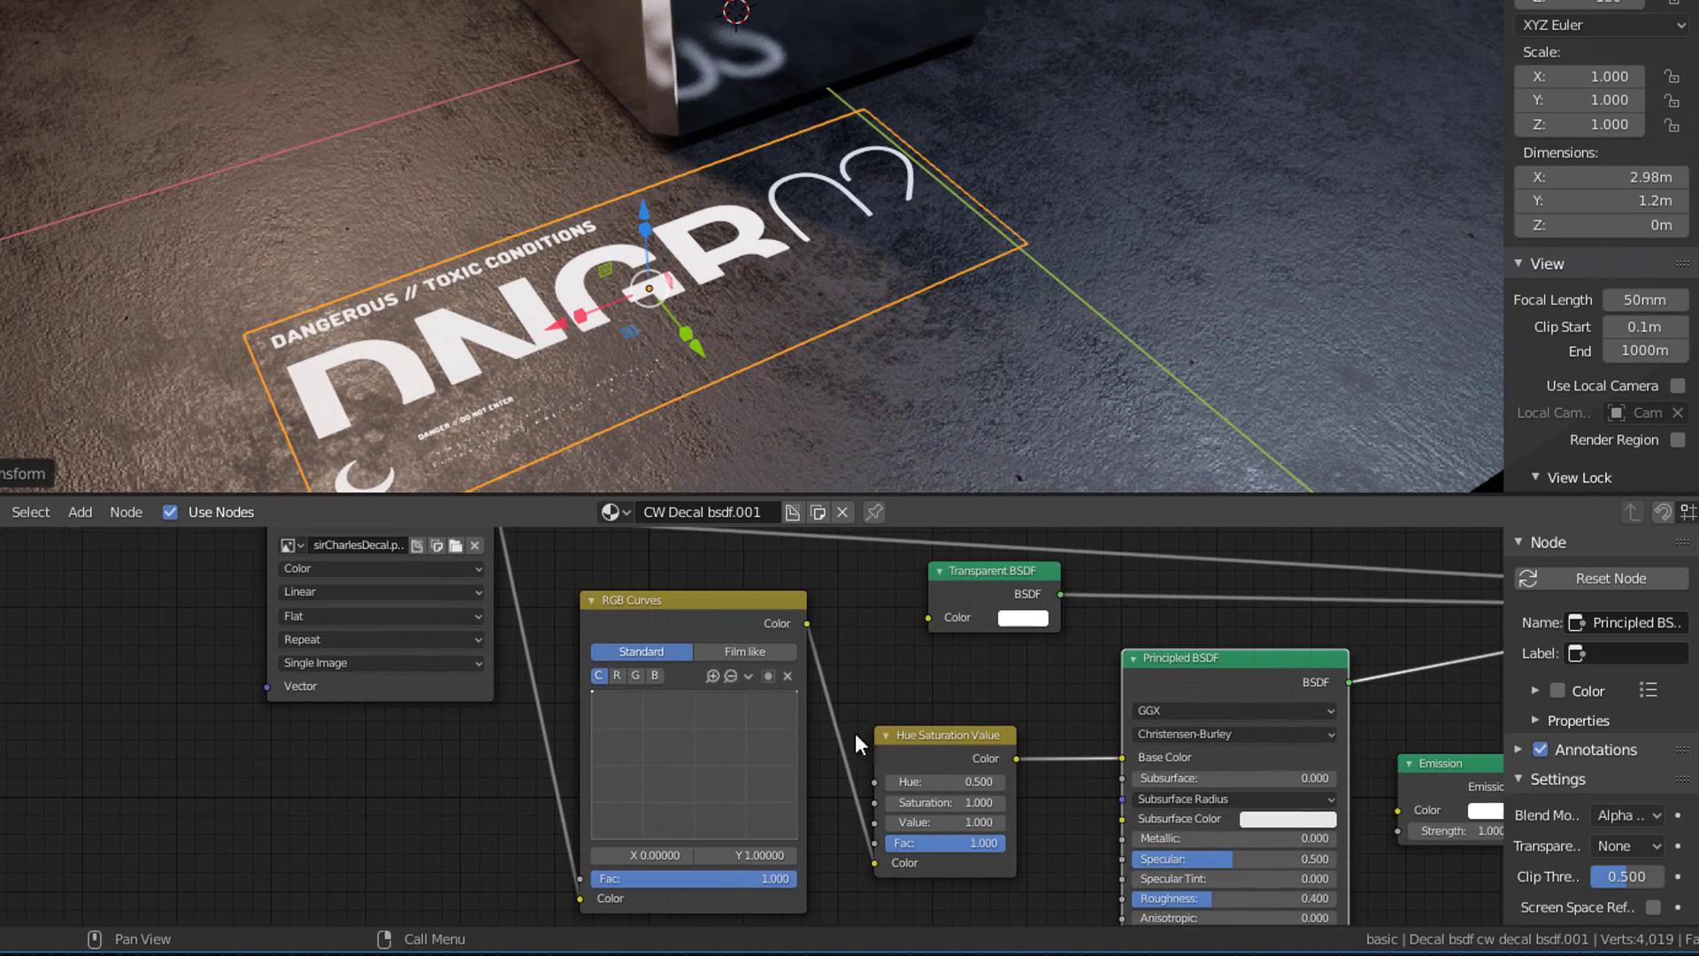
{"action": "left_click", "coordinate": [750, 602]}
{"action": "scroll", "coordinate": [739, 602], "scroll_direction": "right", "scroll_amount": 3, "text": "shift"}
{"action": "left_click", "coordinate": [1591, 578]}
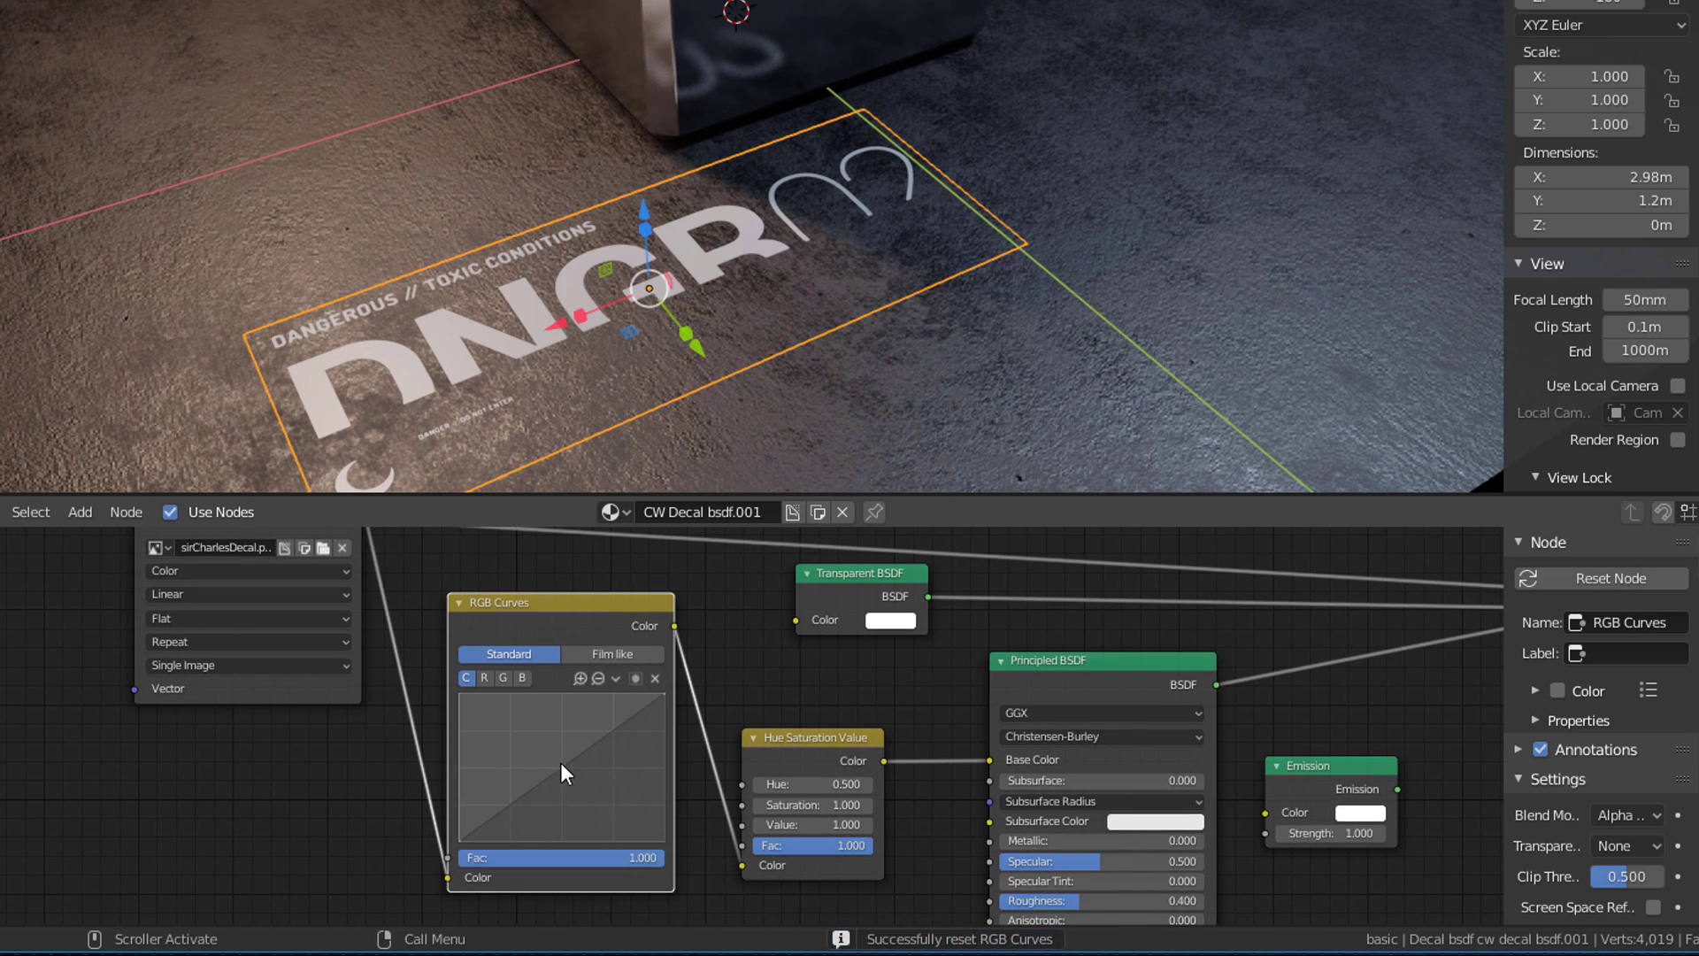
{"action": "left_click_drag", "start_coordinate": [562, 763], "coordinate": [460, 695]}
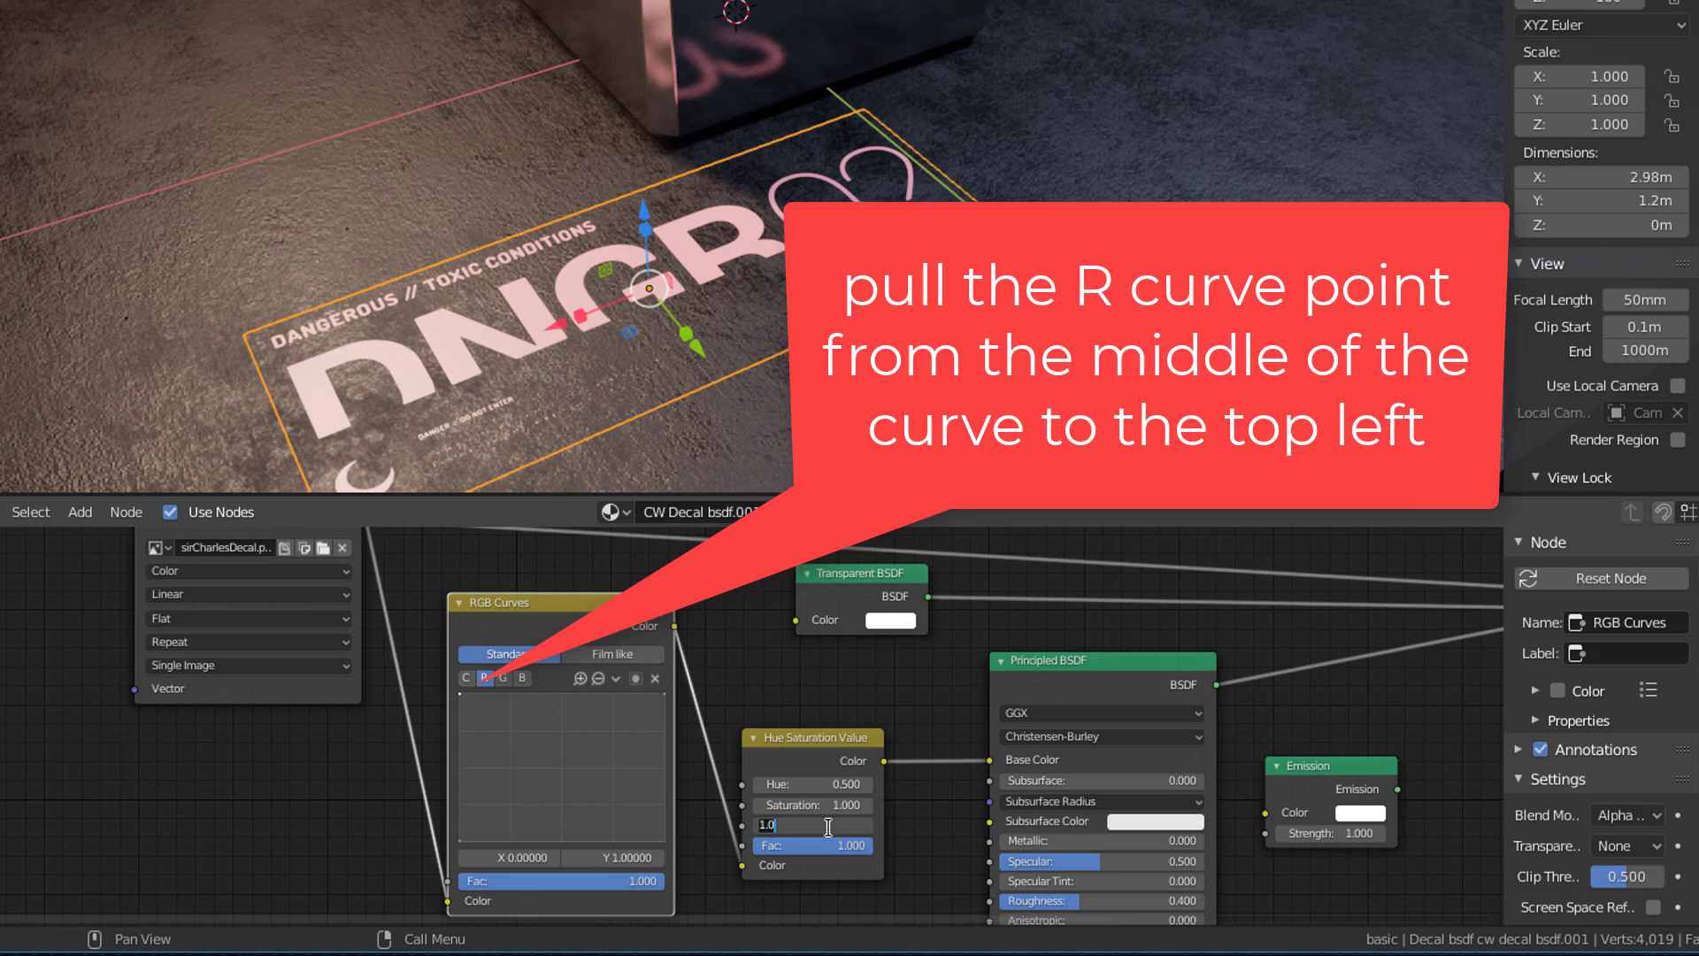
Set the decal's Hue Saturation Value node to Value 0.500 and Saturation 2.000
{"action": "key", "text": "Return"}
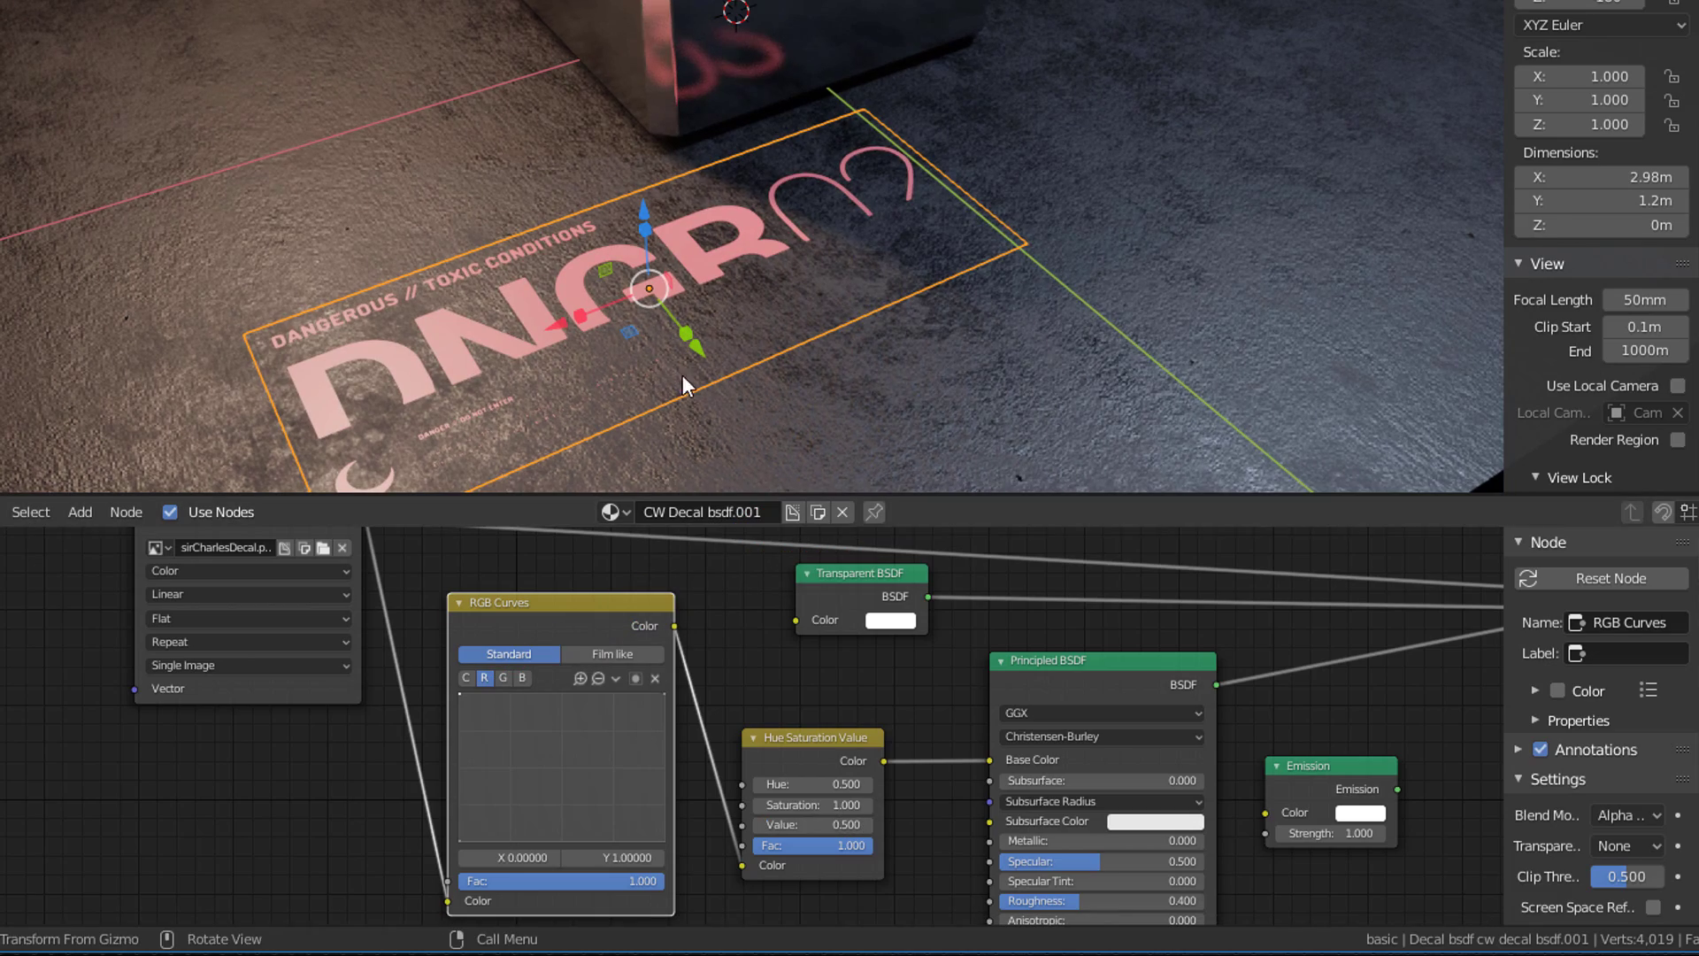
{"action": "middle_click_drag", "start_coordinate": [655, 443], "coordinate": [614, 348]}
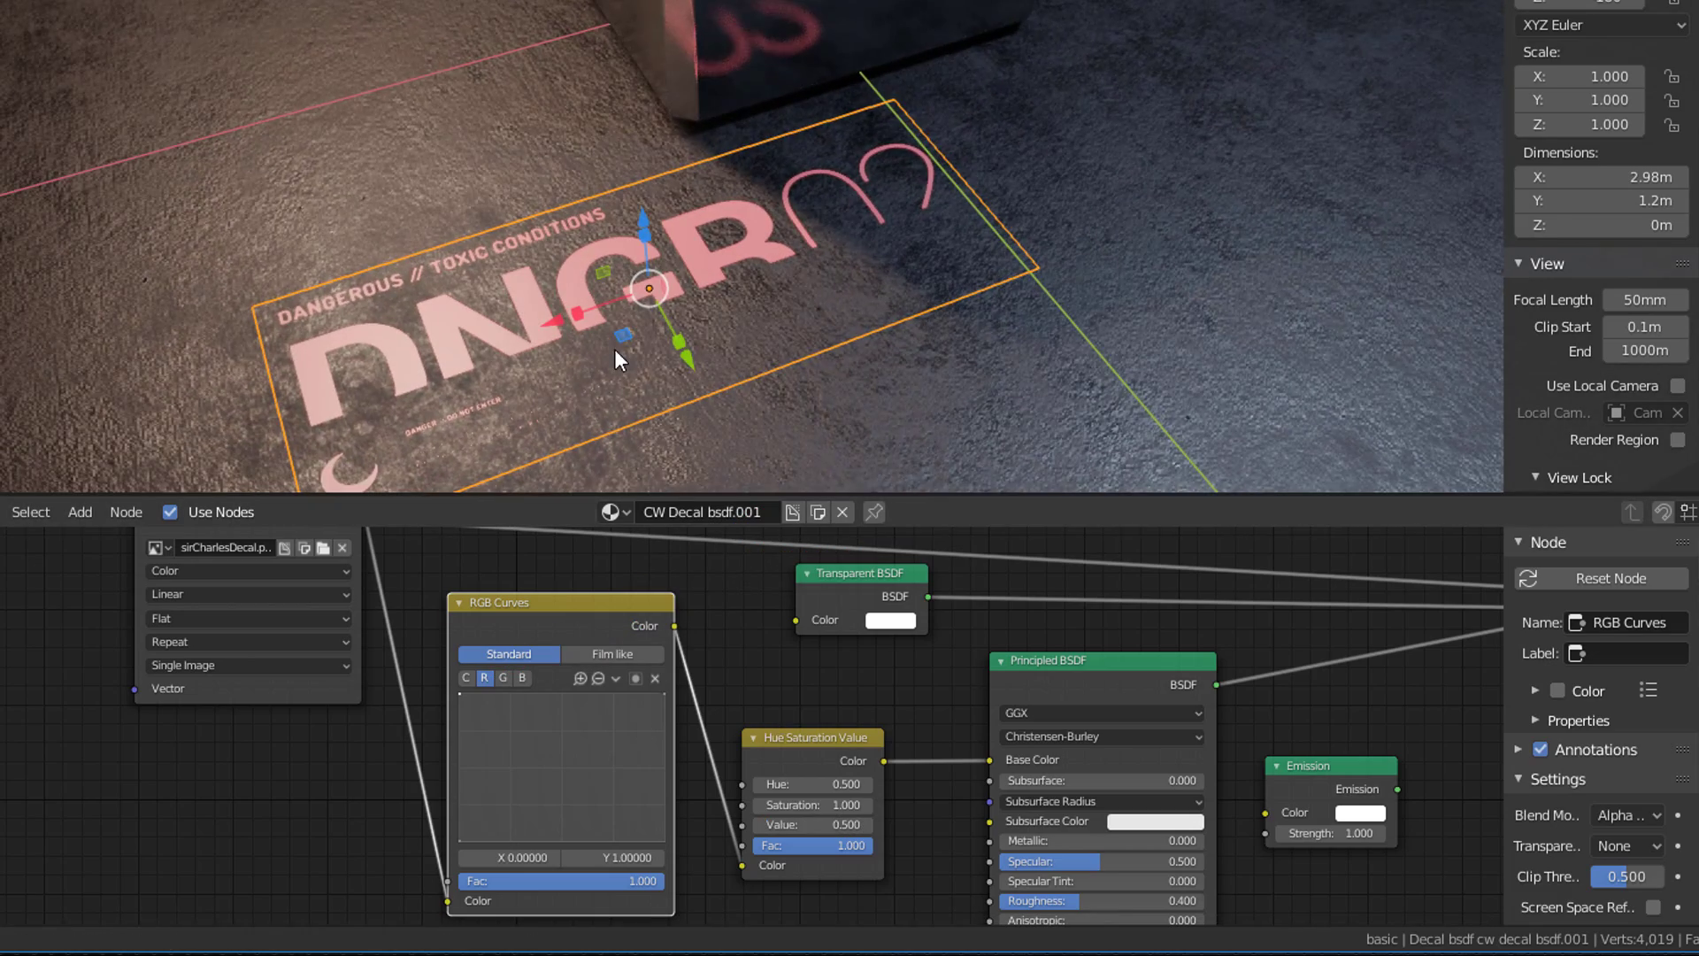
{"action": "middle_click_drag", "start_coordinate": [495, 301], "coordinate": [431, 292]}
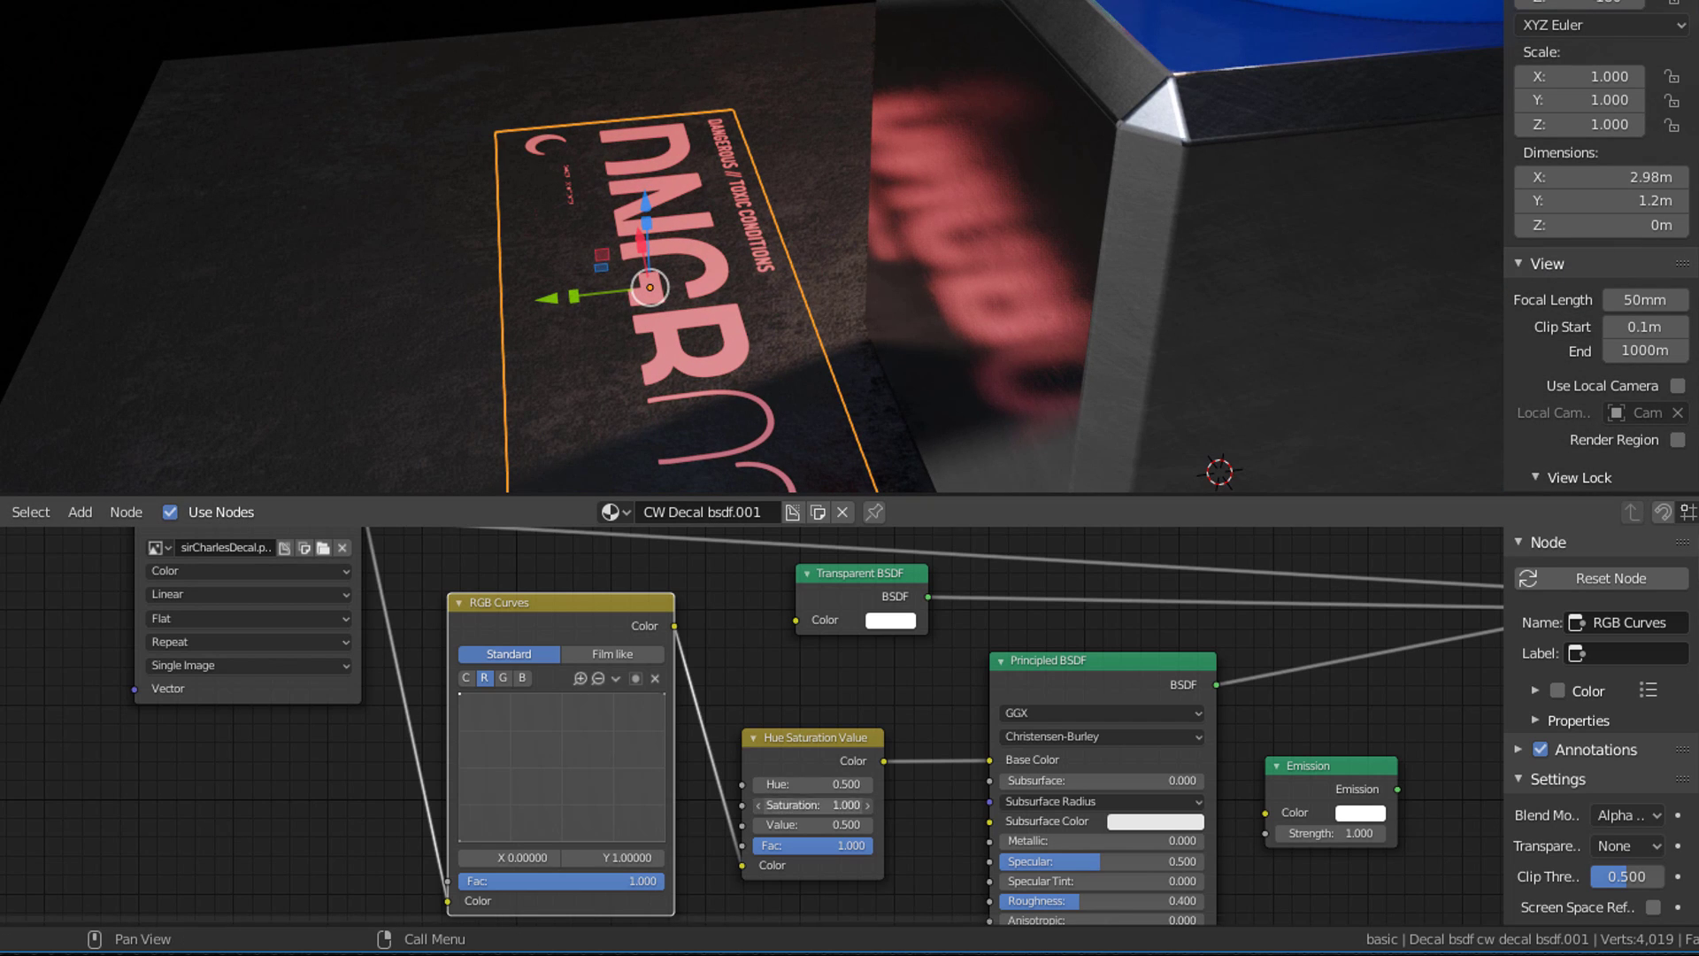
{"action": "type", "text": "2"}
{"action": "key", "text": "Return"}
{"action": "middle_click_drag", "start_coordinate": [575, 424], "coordinate": [820, 217]}
{"action": "scroll", "coordinate": [607, 317], "scroll_direction": "up", "scroll_amount": 1}
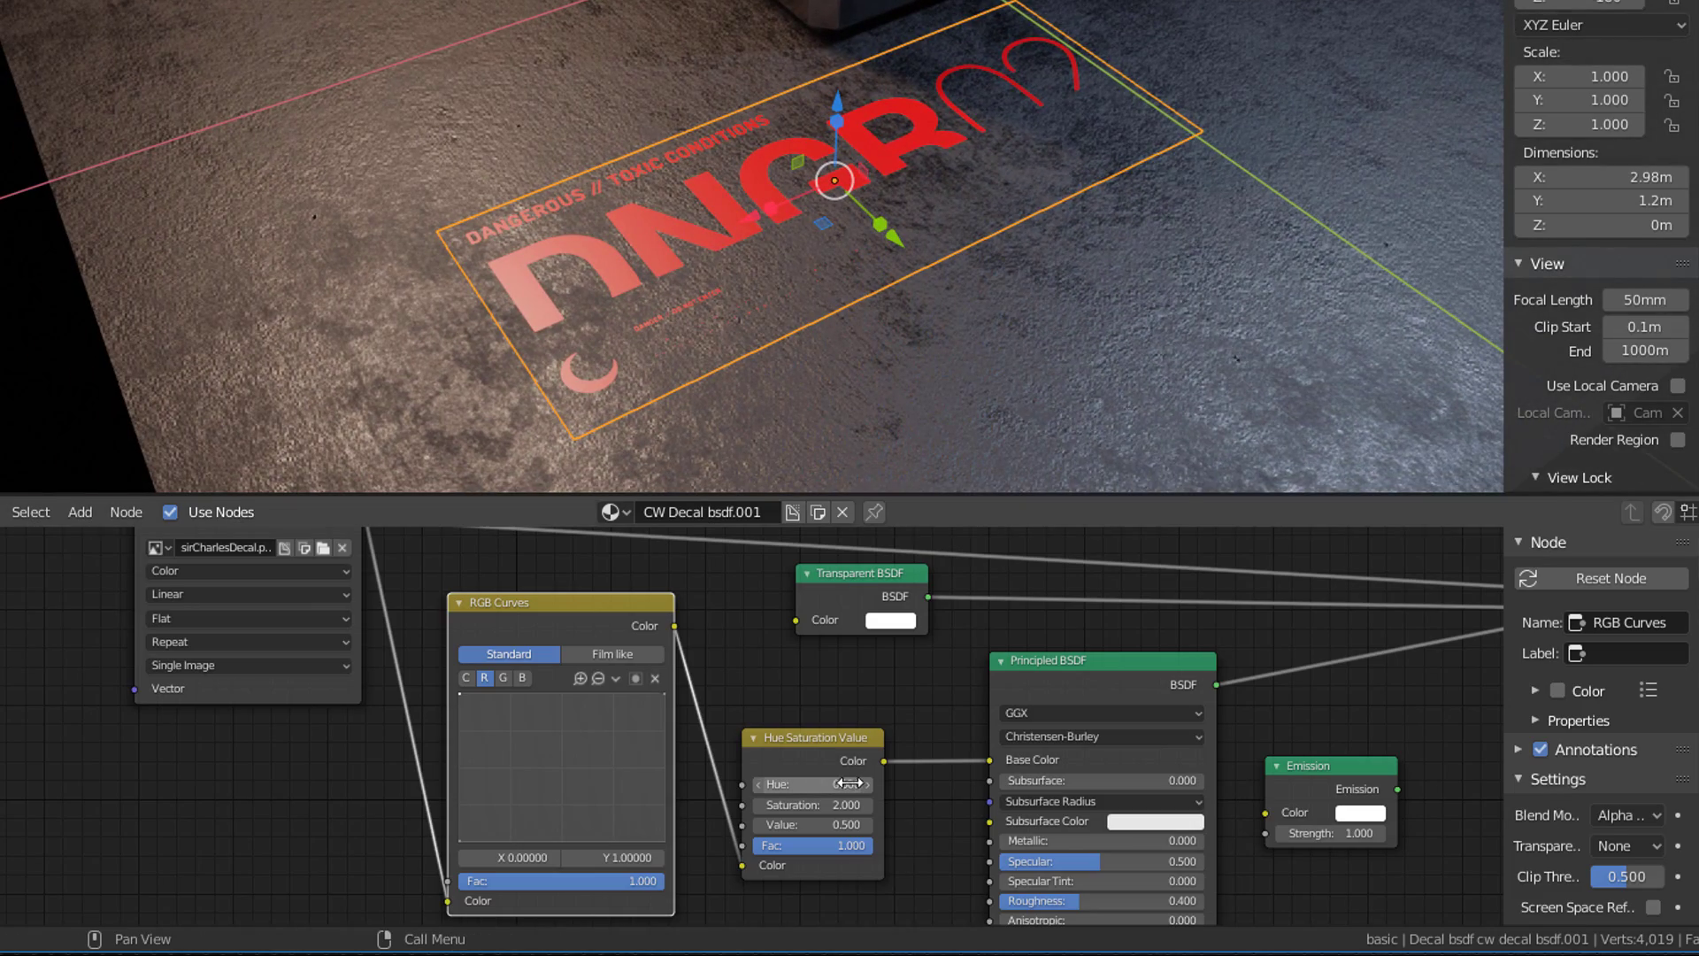
Shift the decal's colour to orange by setting Hue to 0.540 in the Hue Saturation Value node
{"action": "mouse_move", "coordinate": [850, 784]}
{"action": "left_mouse_down", "text": "shift"}
{"action": "mouse_move", "coordinate": [783, 784]}
{"action": "mouse_move", "coordinate": [833, 783]}
{"action": "left_mouse_up", "text": "shift"}
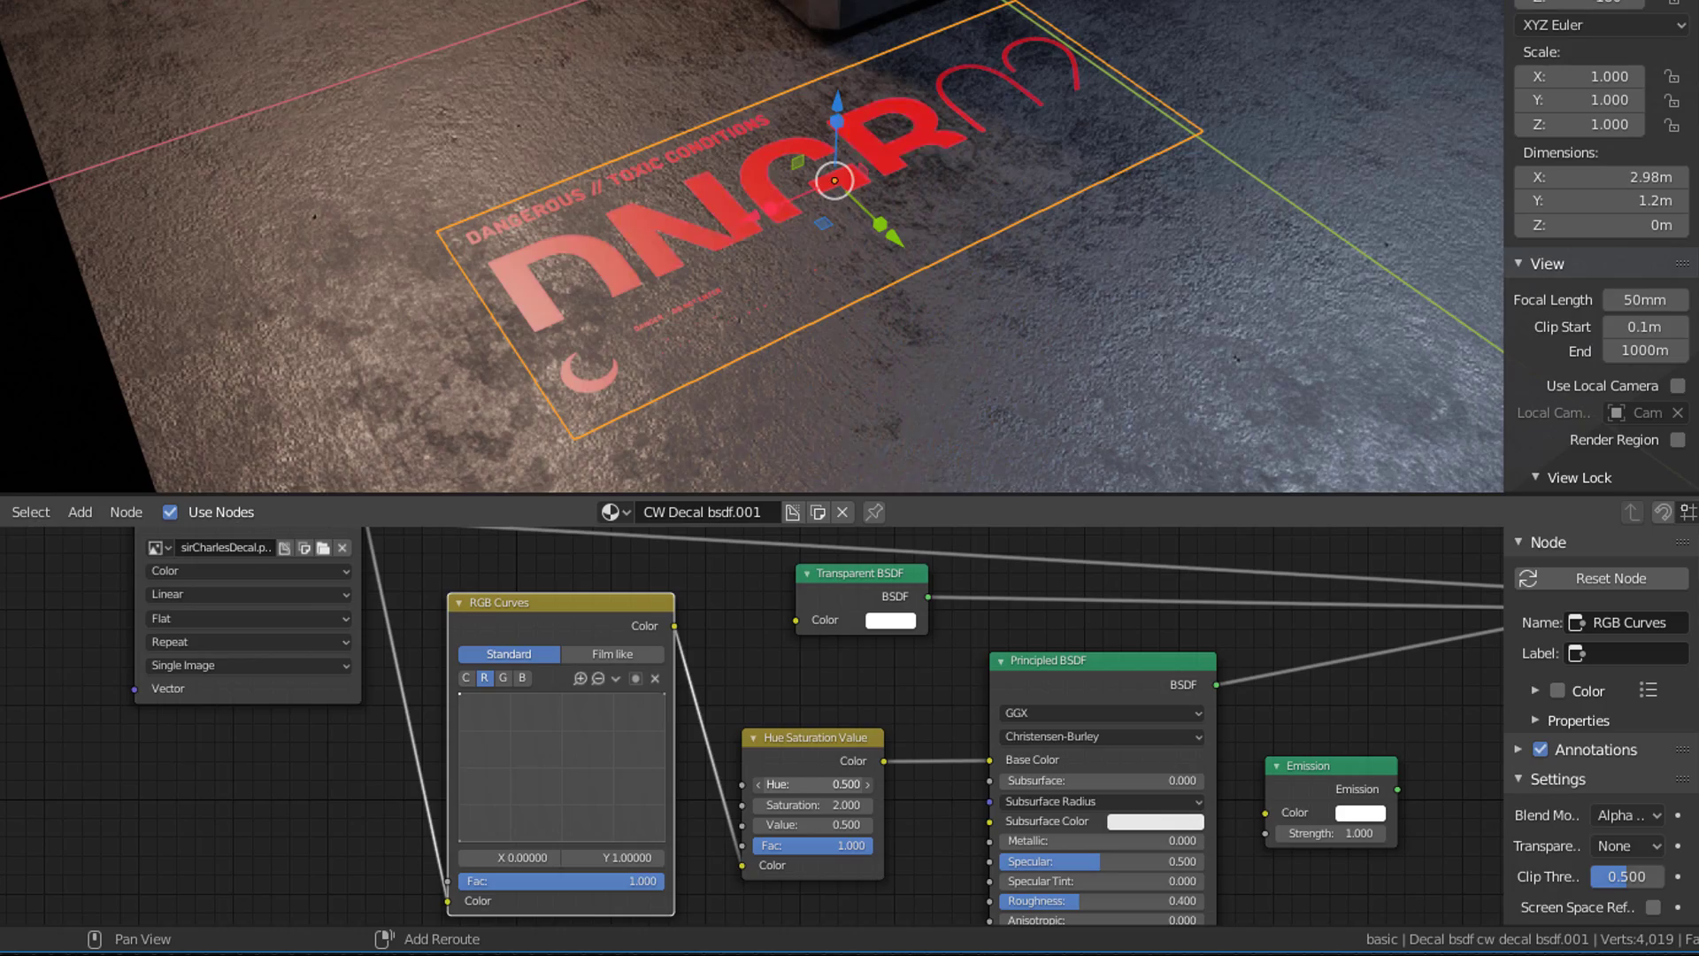
{"action": "left_click_drag", "start_coordinate": [814, 784], "coordinate": [848, 784]}
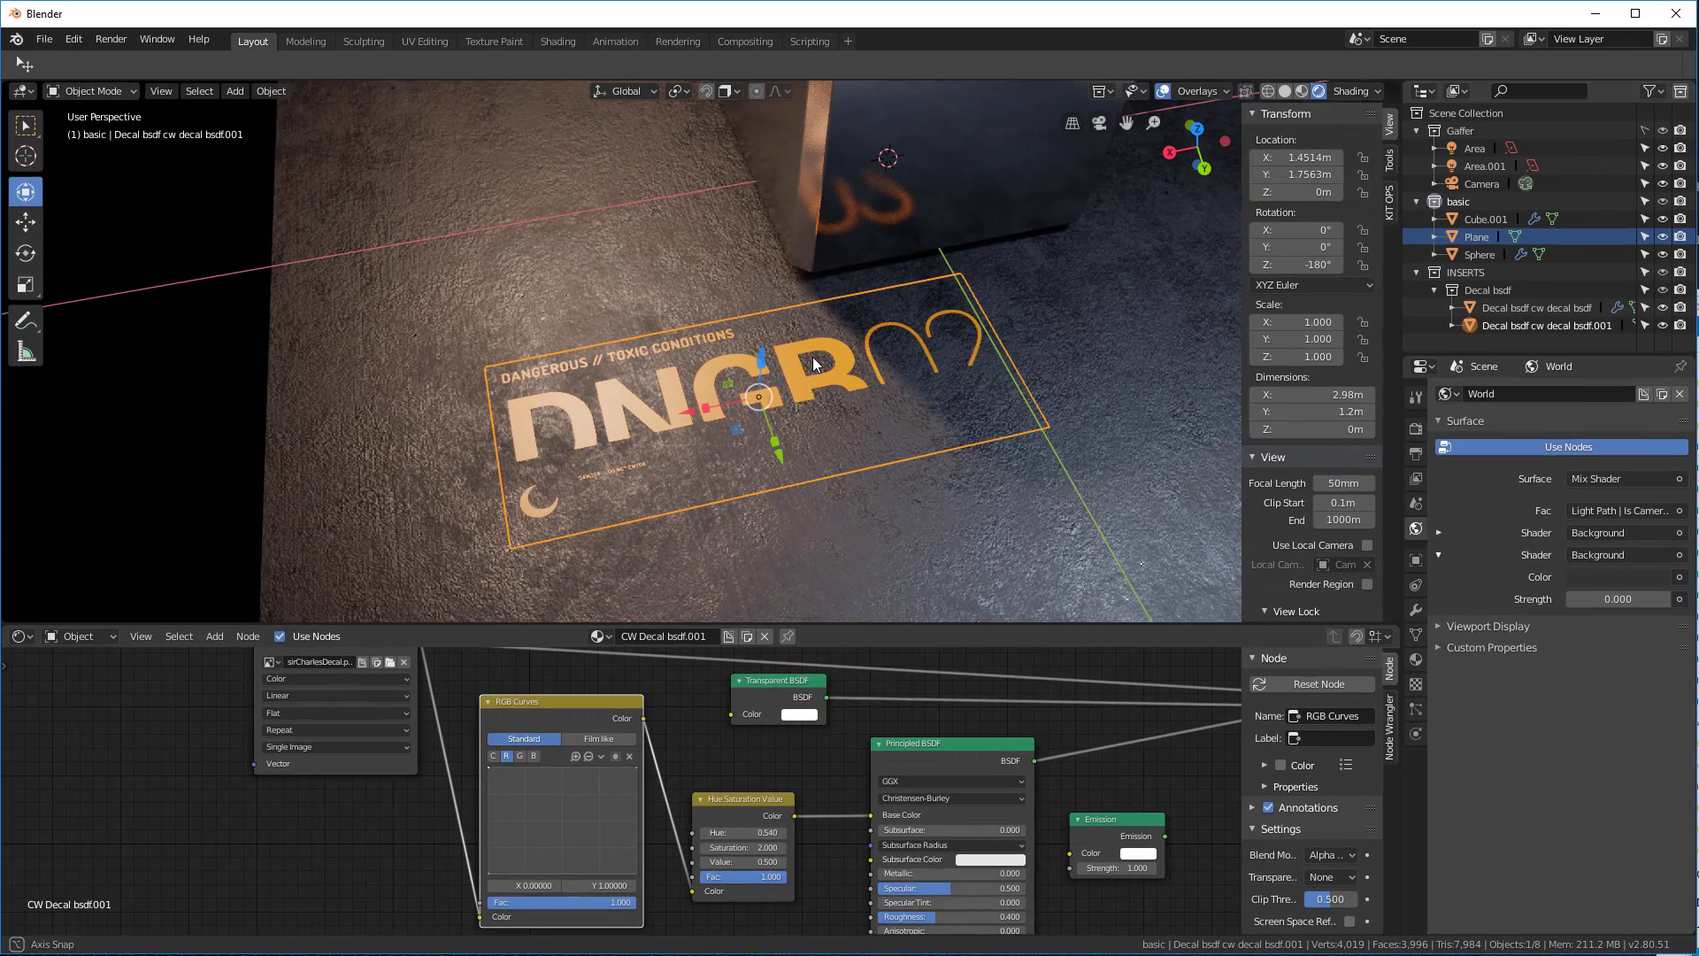
{"action": "middle_click_drag", "start_coordinate": [975, 476], "coordinate": [852, 356]}
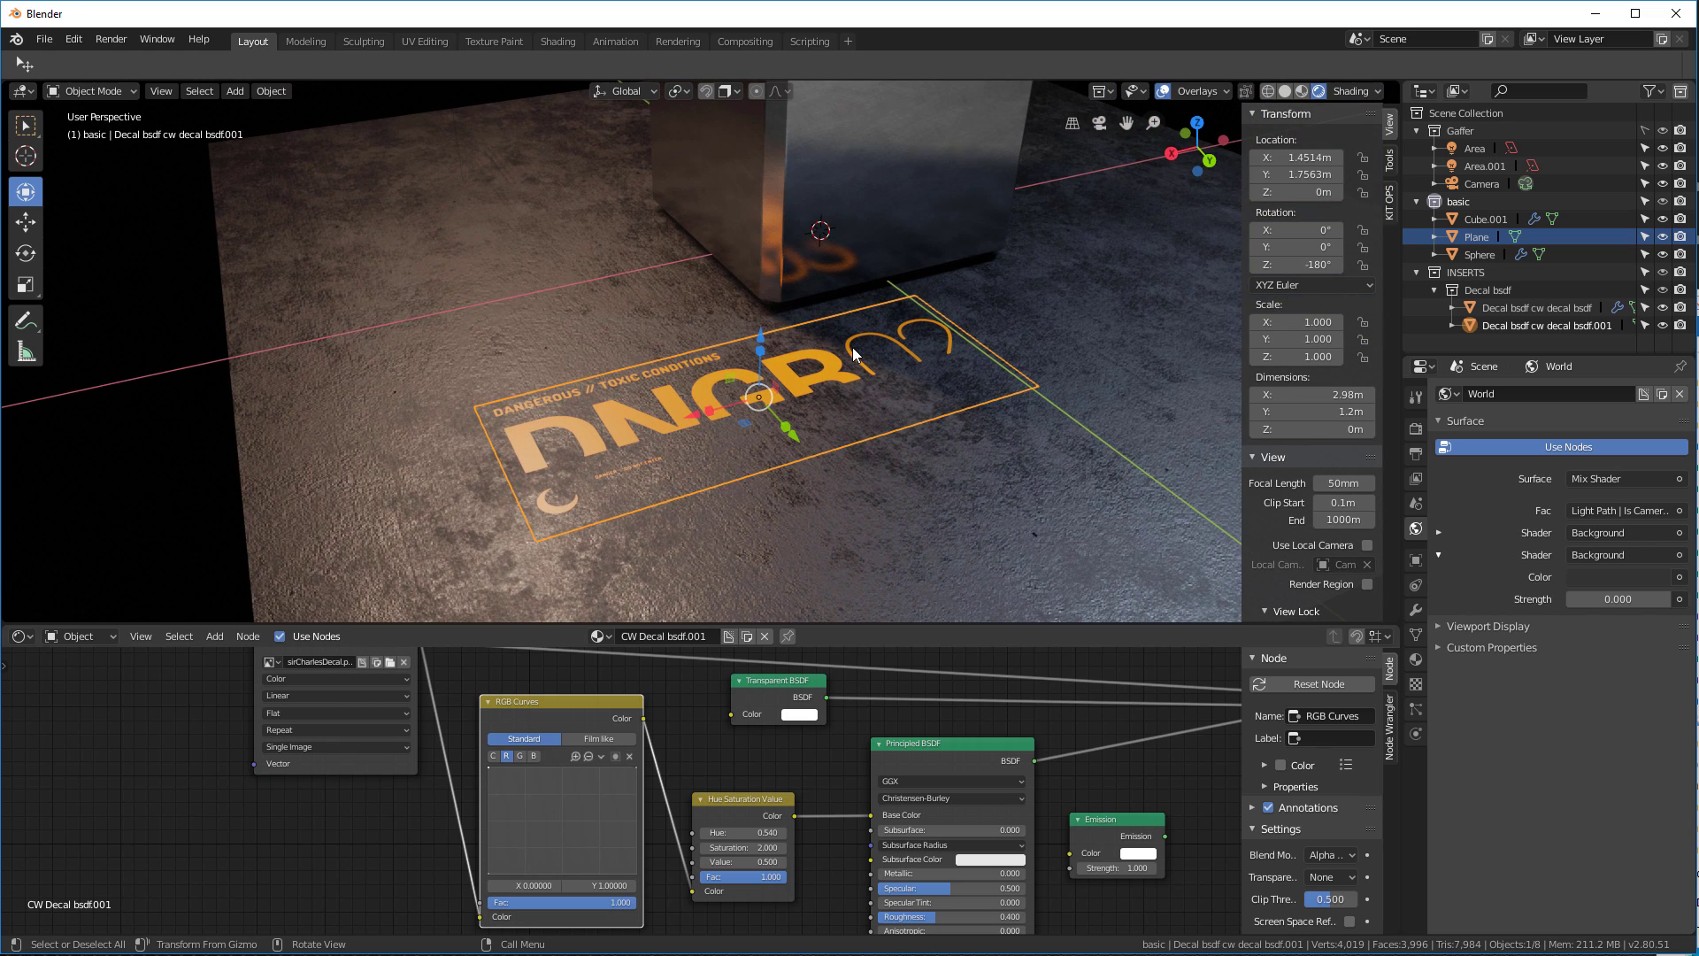